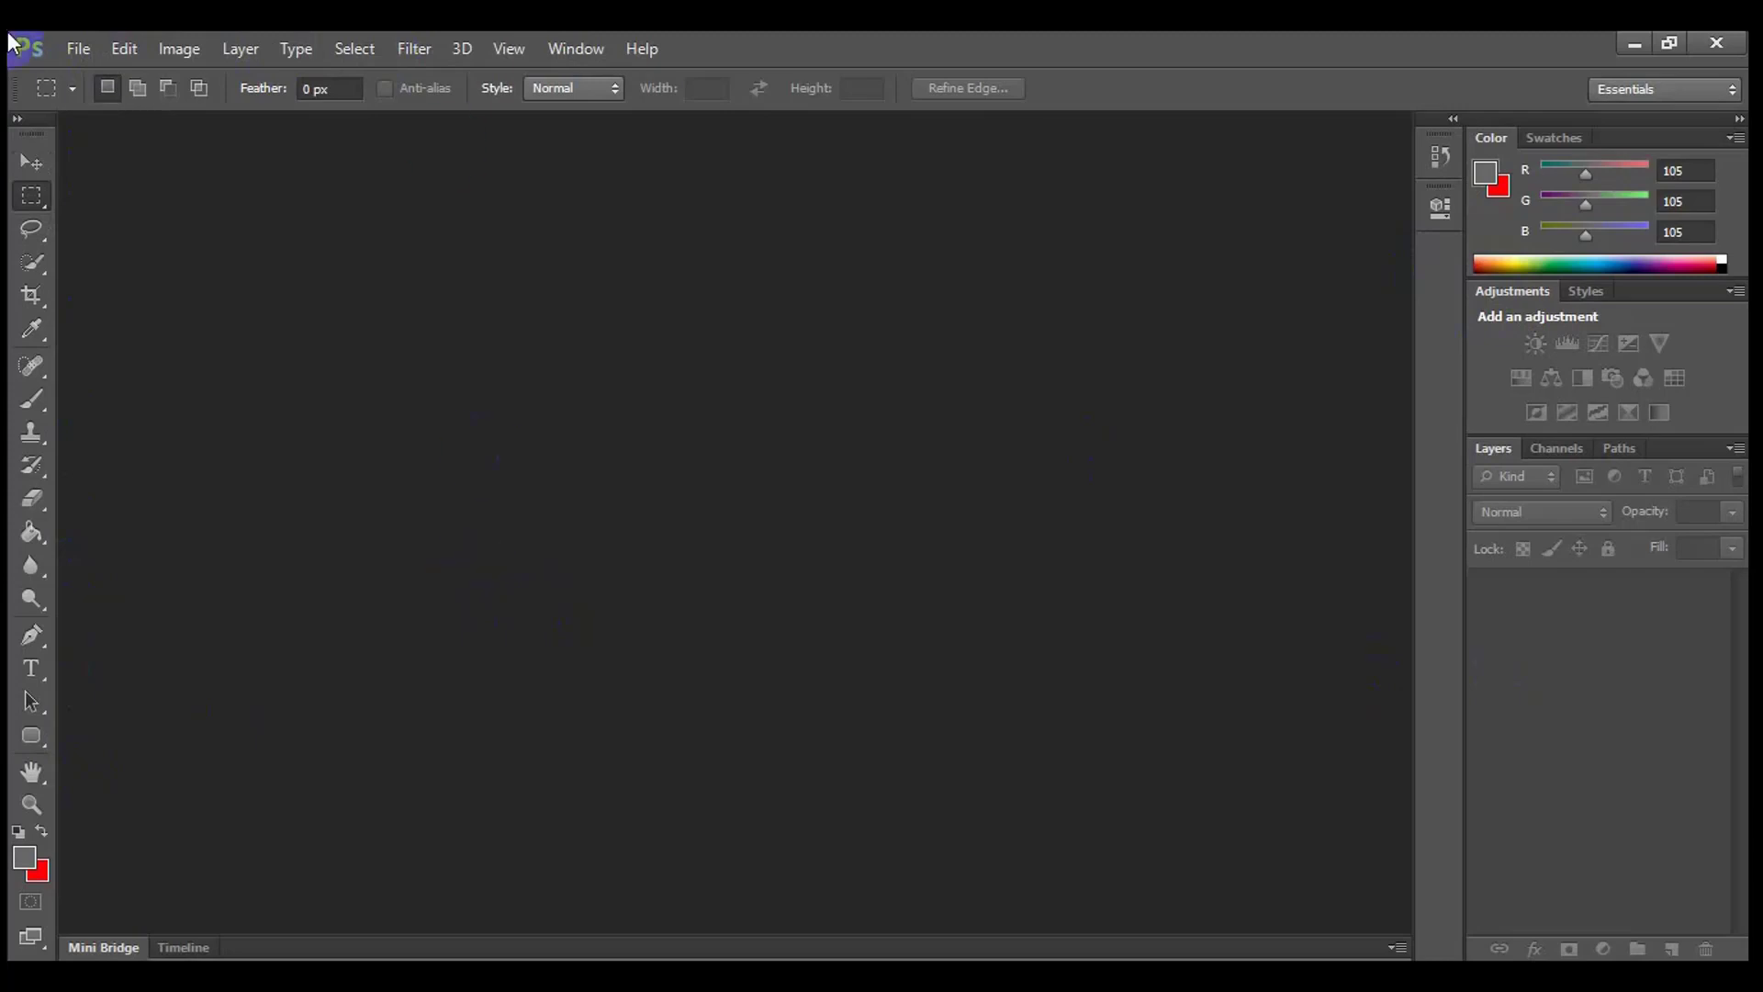
Create a new document from the Web preset at 1024 x 768 pixels with a white background.
{"action": "left_click", "coordinate": [77, 56]}
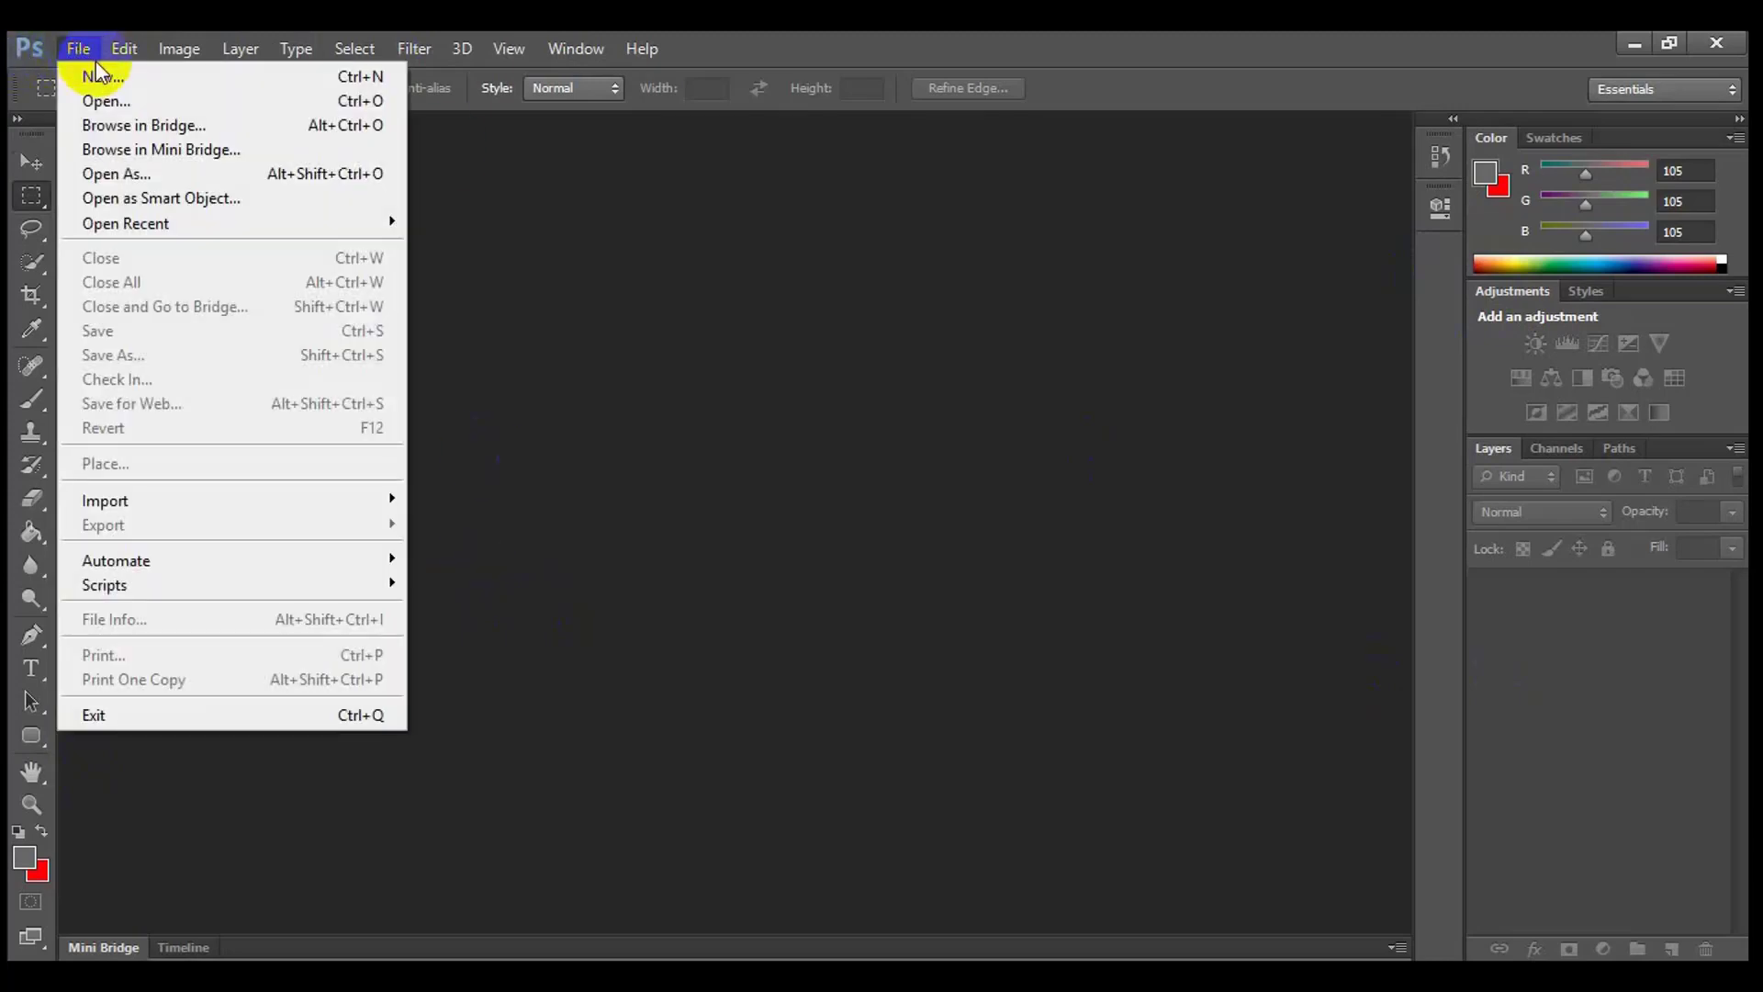
{"action": "left_click", "coordinate": [96, 76]}
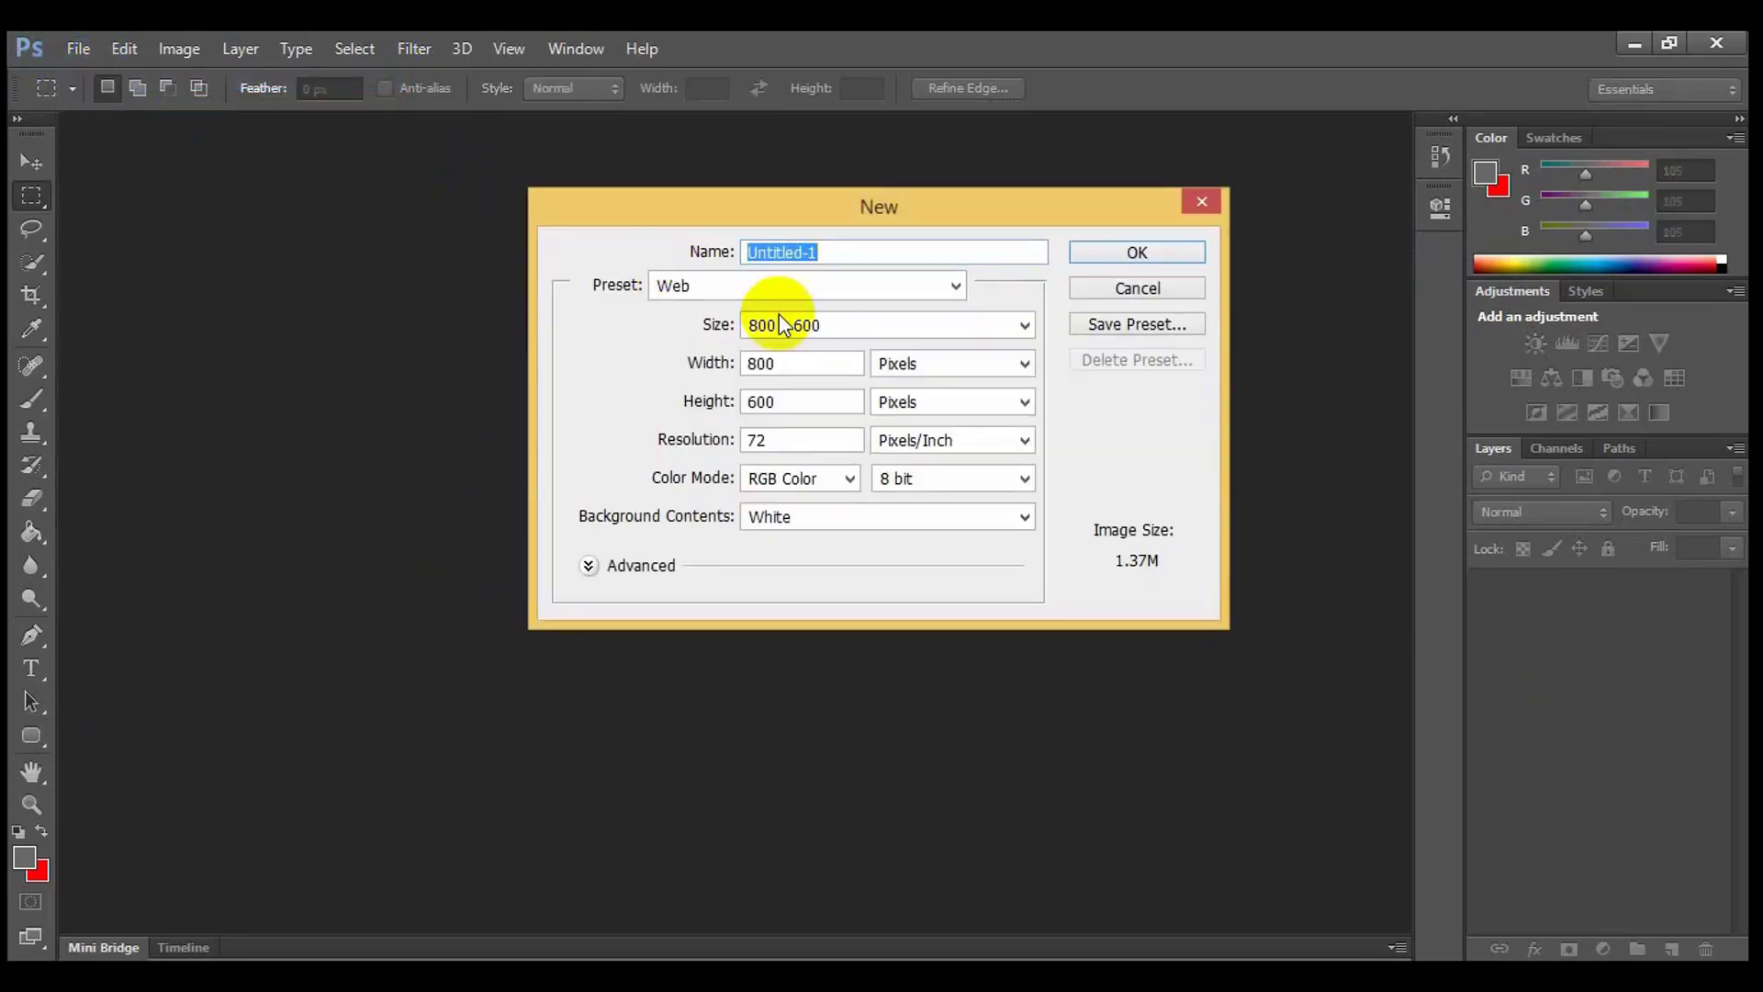
{"action": "left_click", "coordinate": [707, 361]}
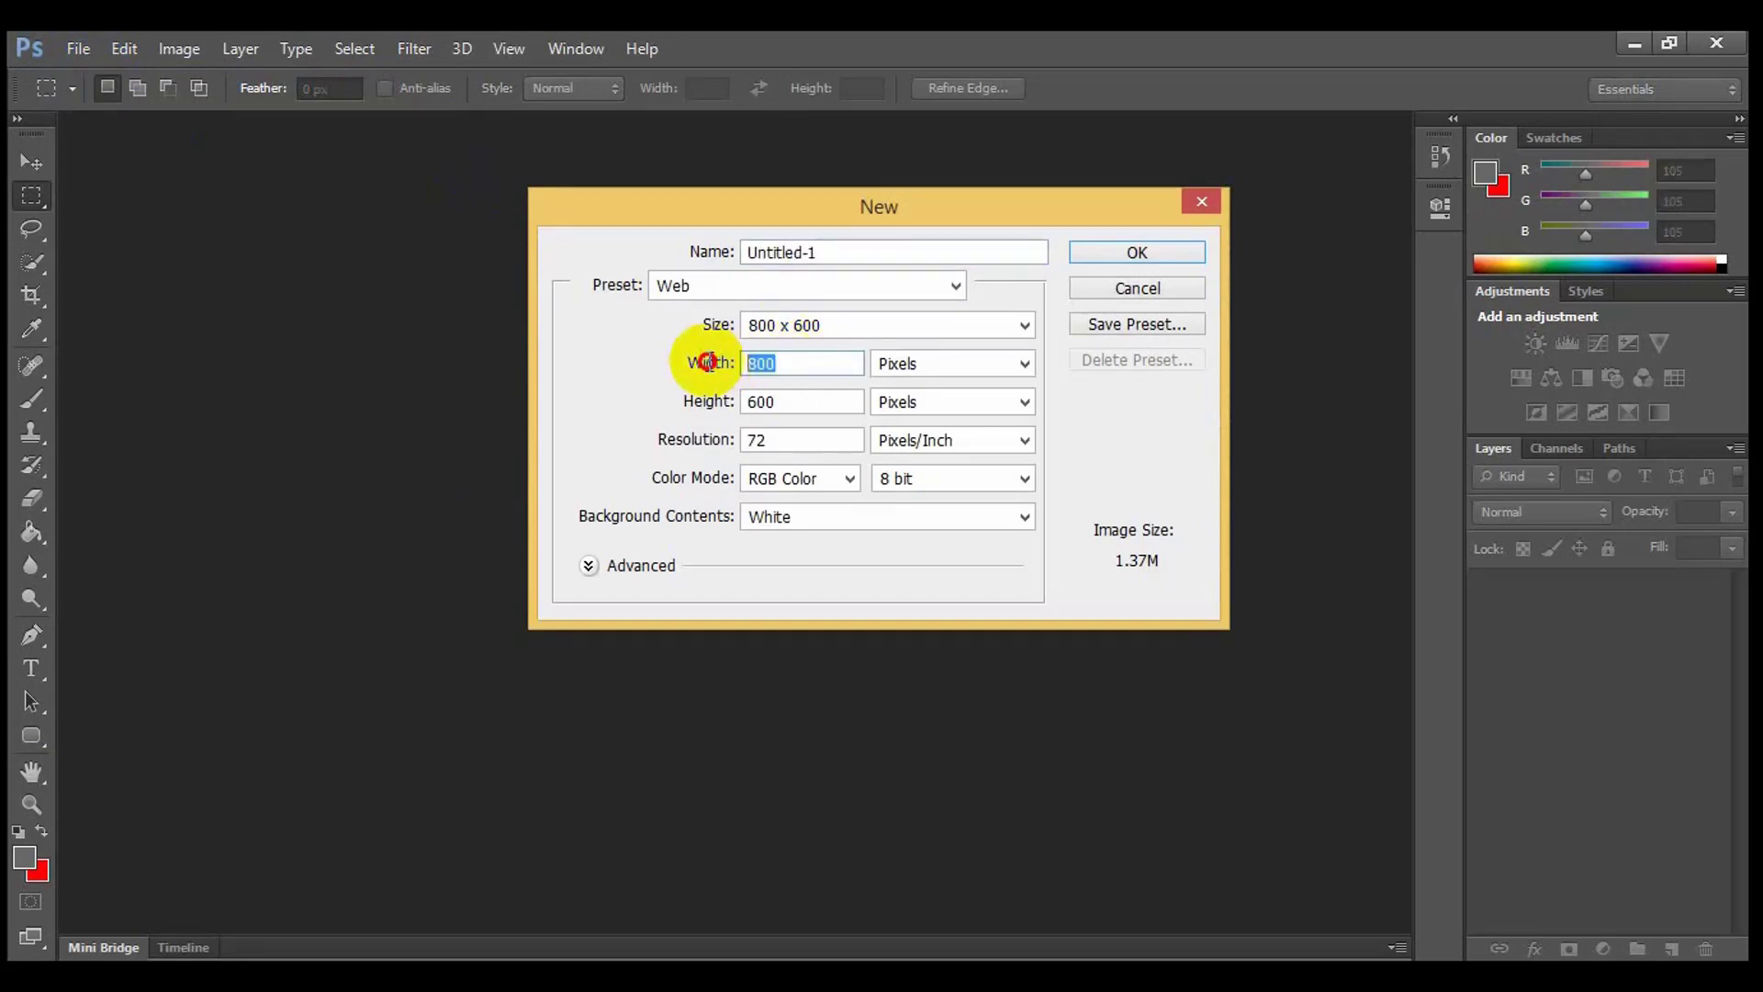
{"action": "left_click", "coordinate": [990, 323]}
{"action": "left_click", "coordinate": [858, 371]}
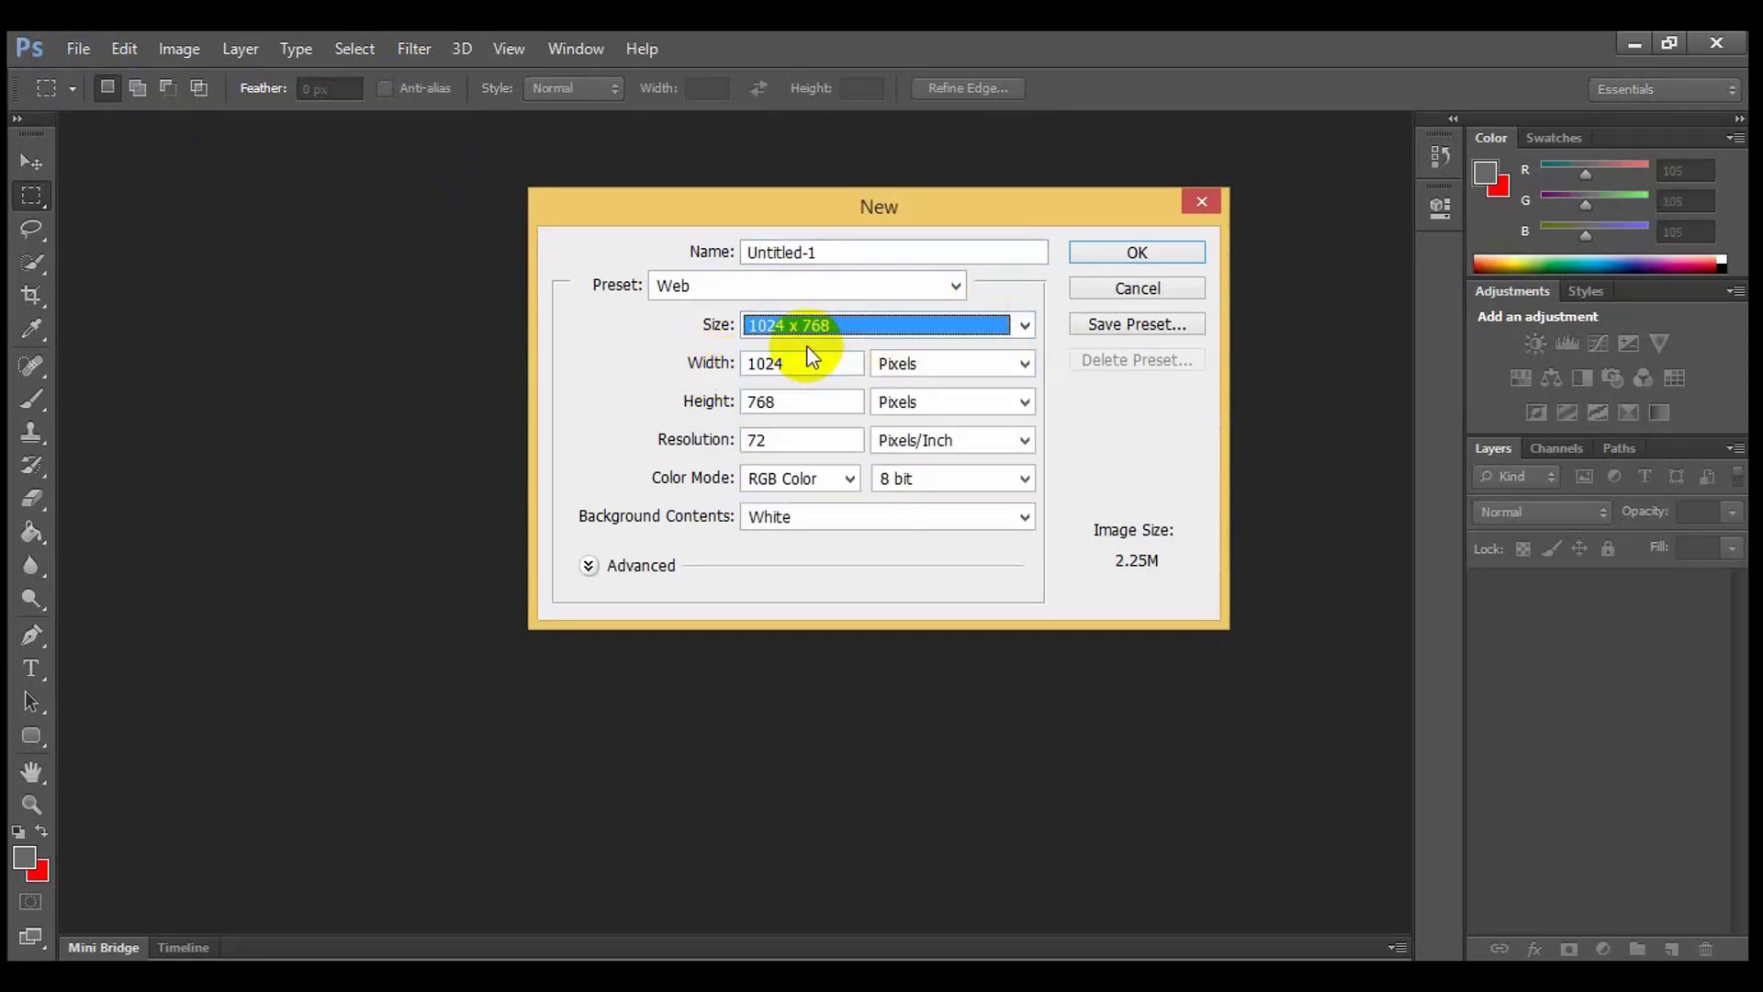
{"action": "left_click", "coordinate": [1107, 257]}
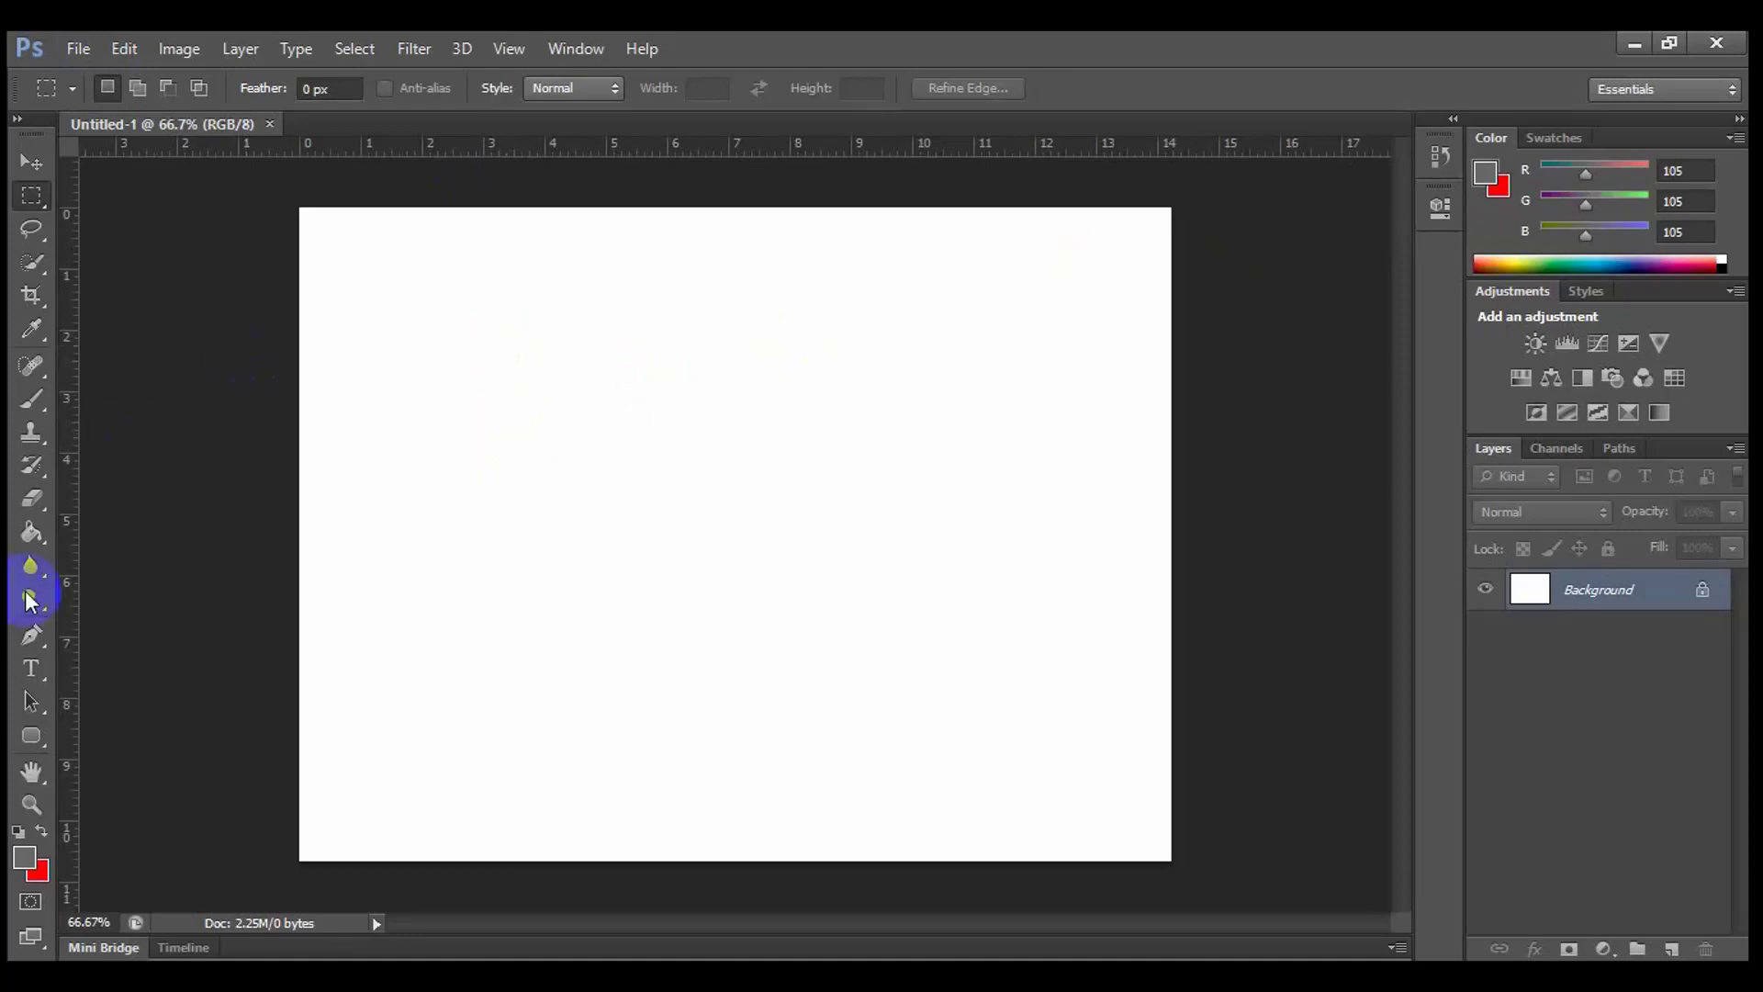
Add the horizontal text "1. Text" near the canvas's upper-left corner.
{"action": "left_click", "coordinate": [31, 804]}
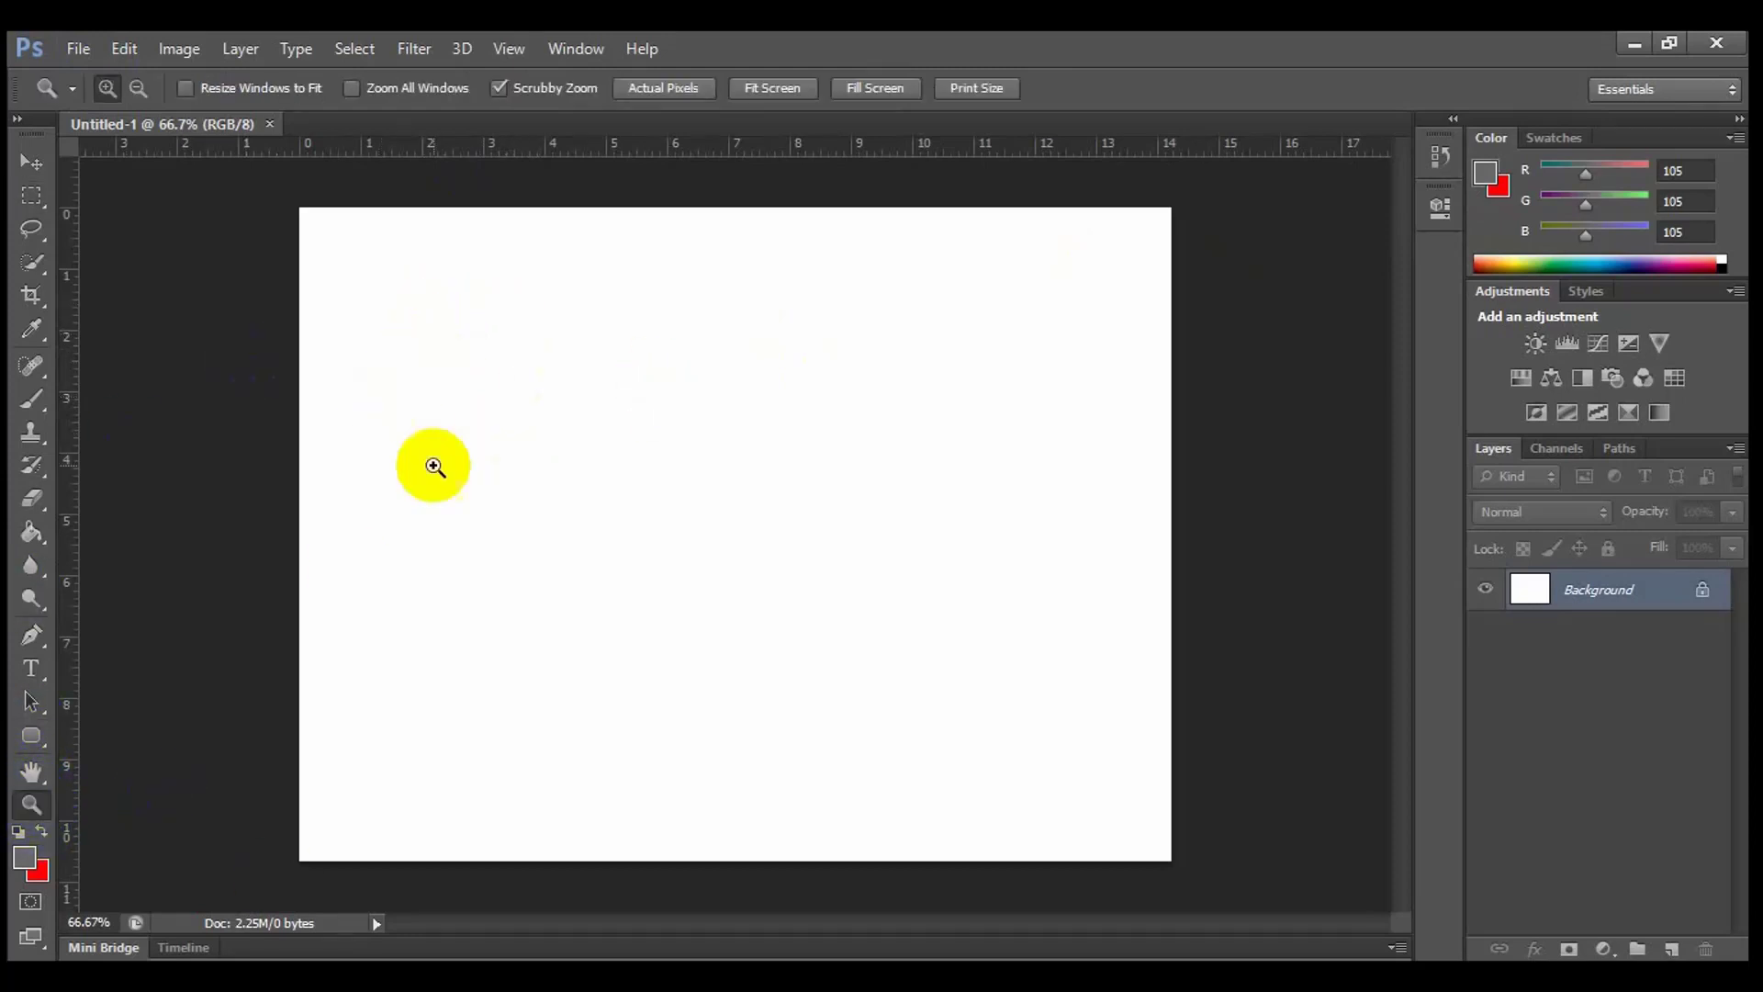
{"action": "left_click", "coordinate": [34, 670]}
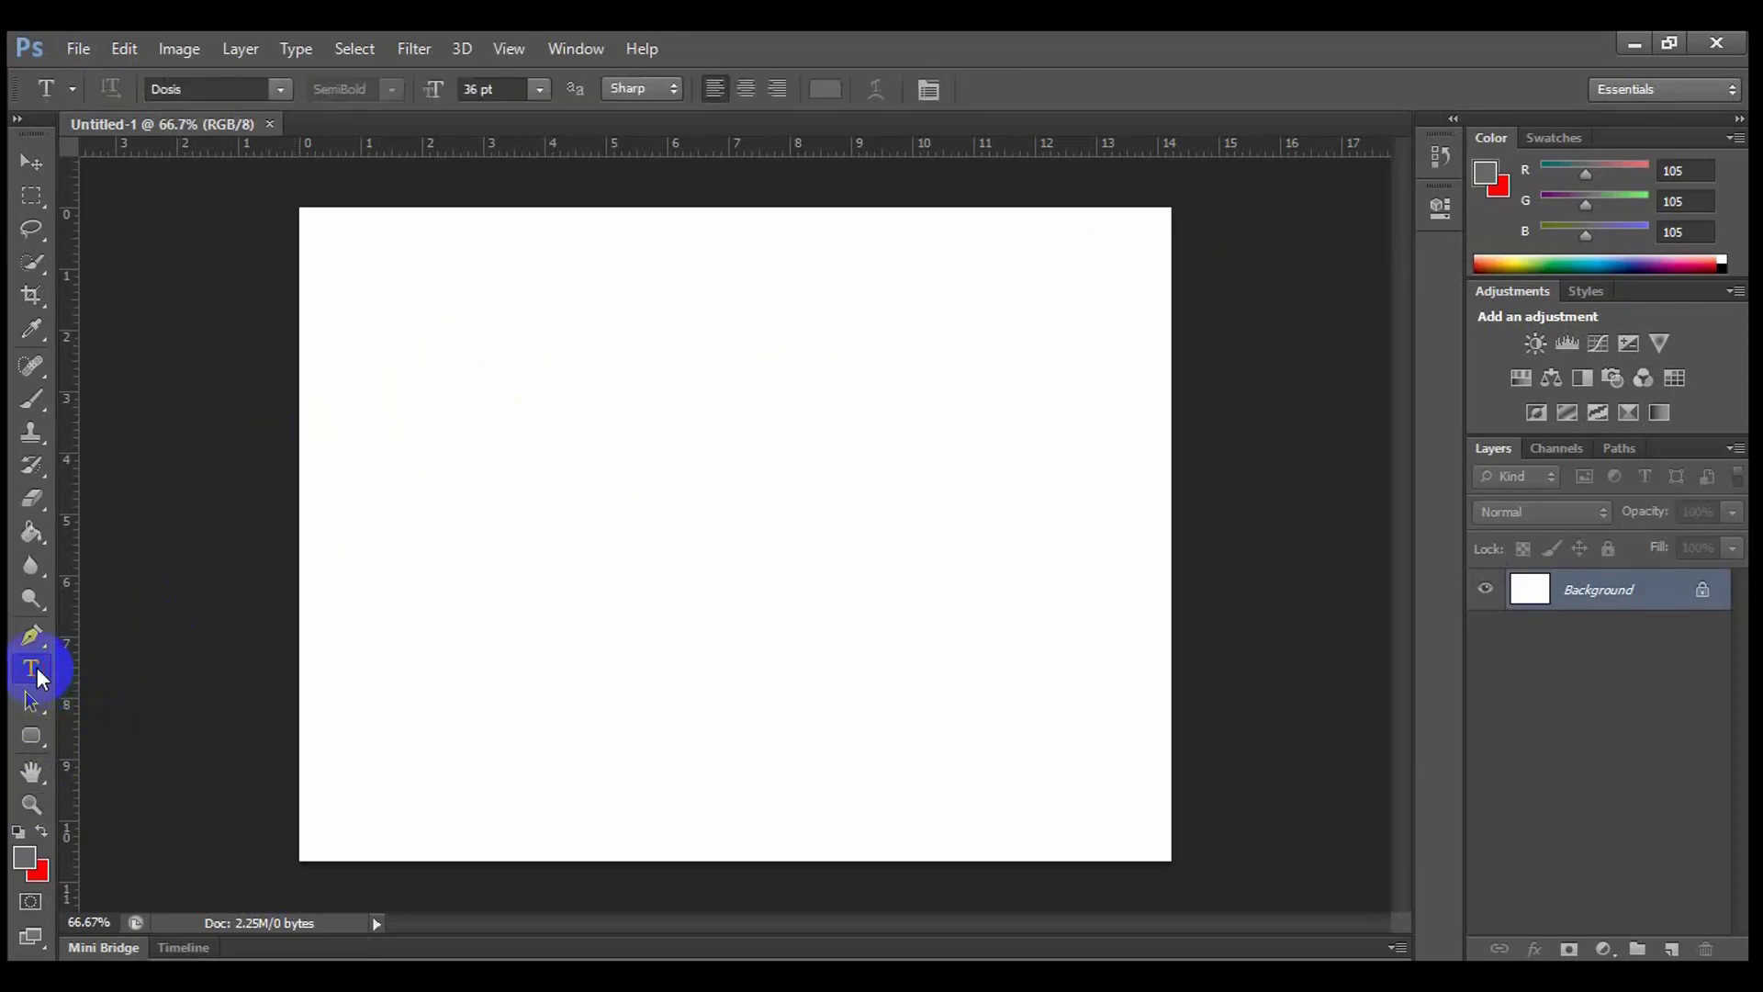
{"action": "left_click_drag", "start_coordinate": [37, 677], "coordinate": [101, 665]}
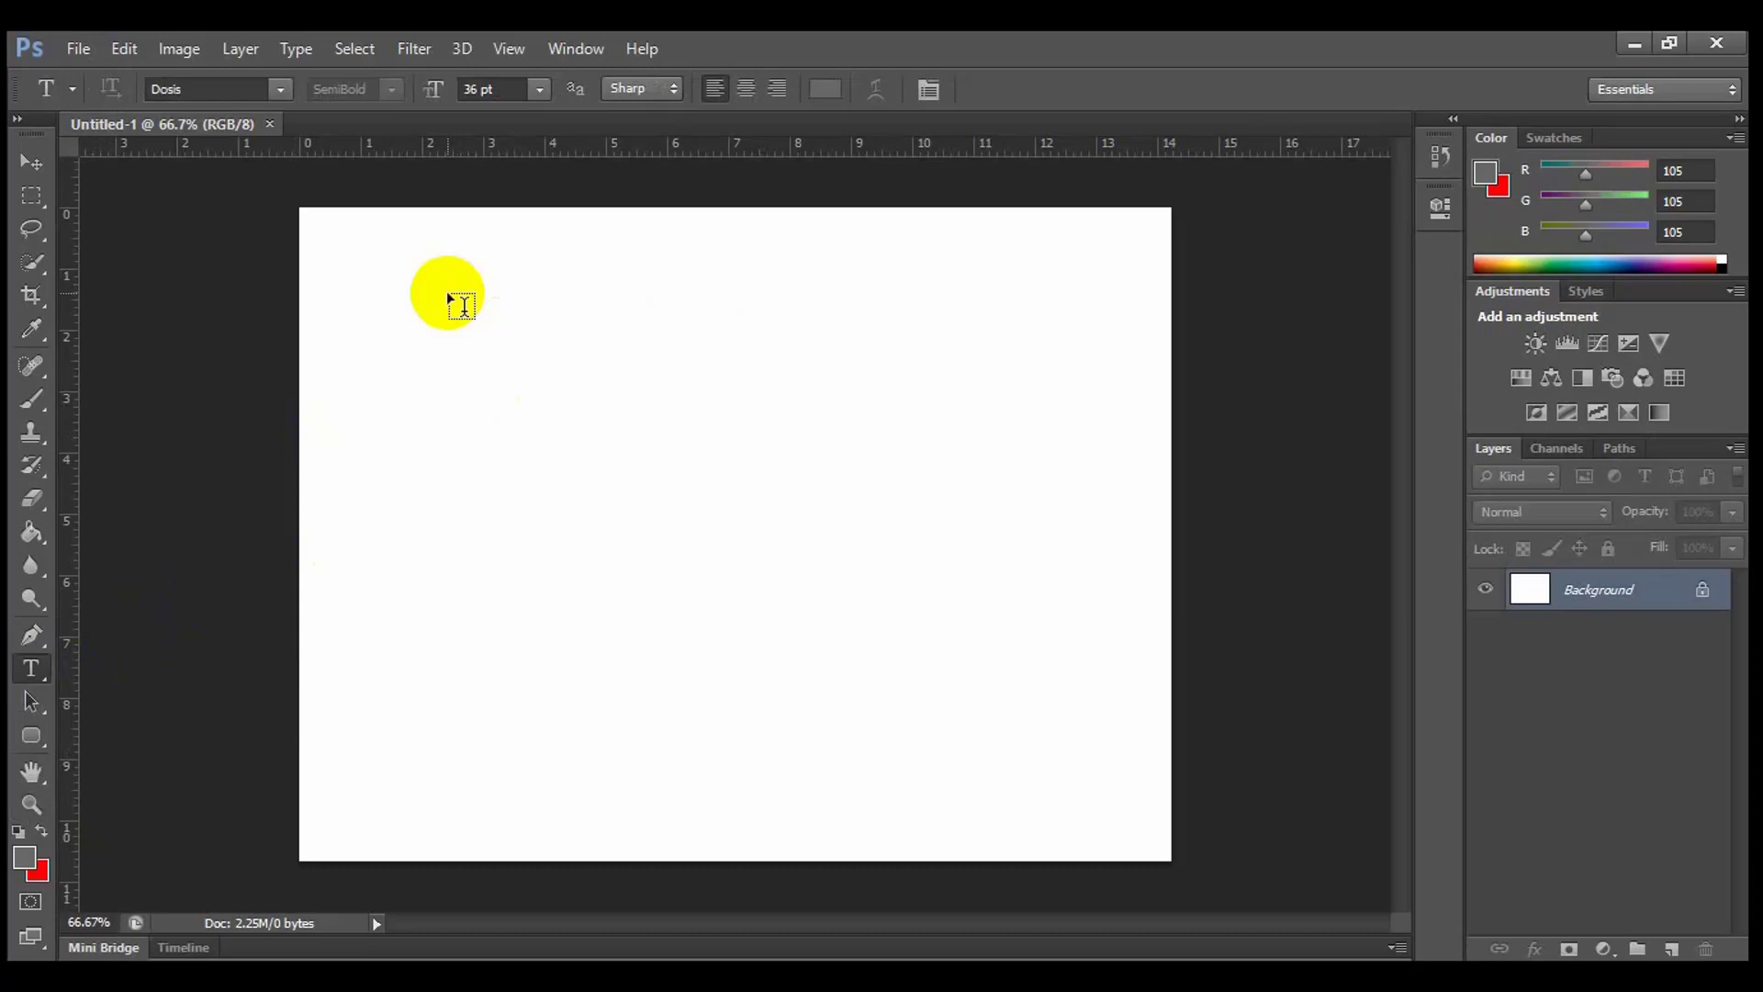
{"action": "left_click", "coordinate": [448, 295]}
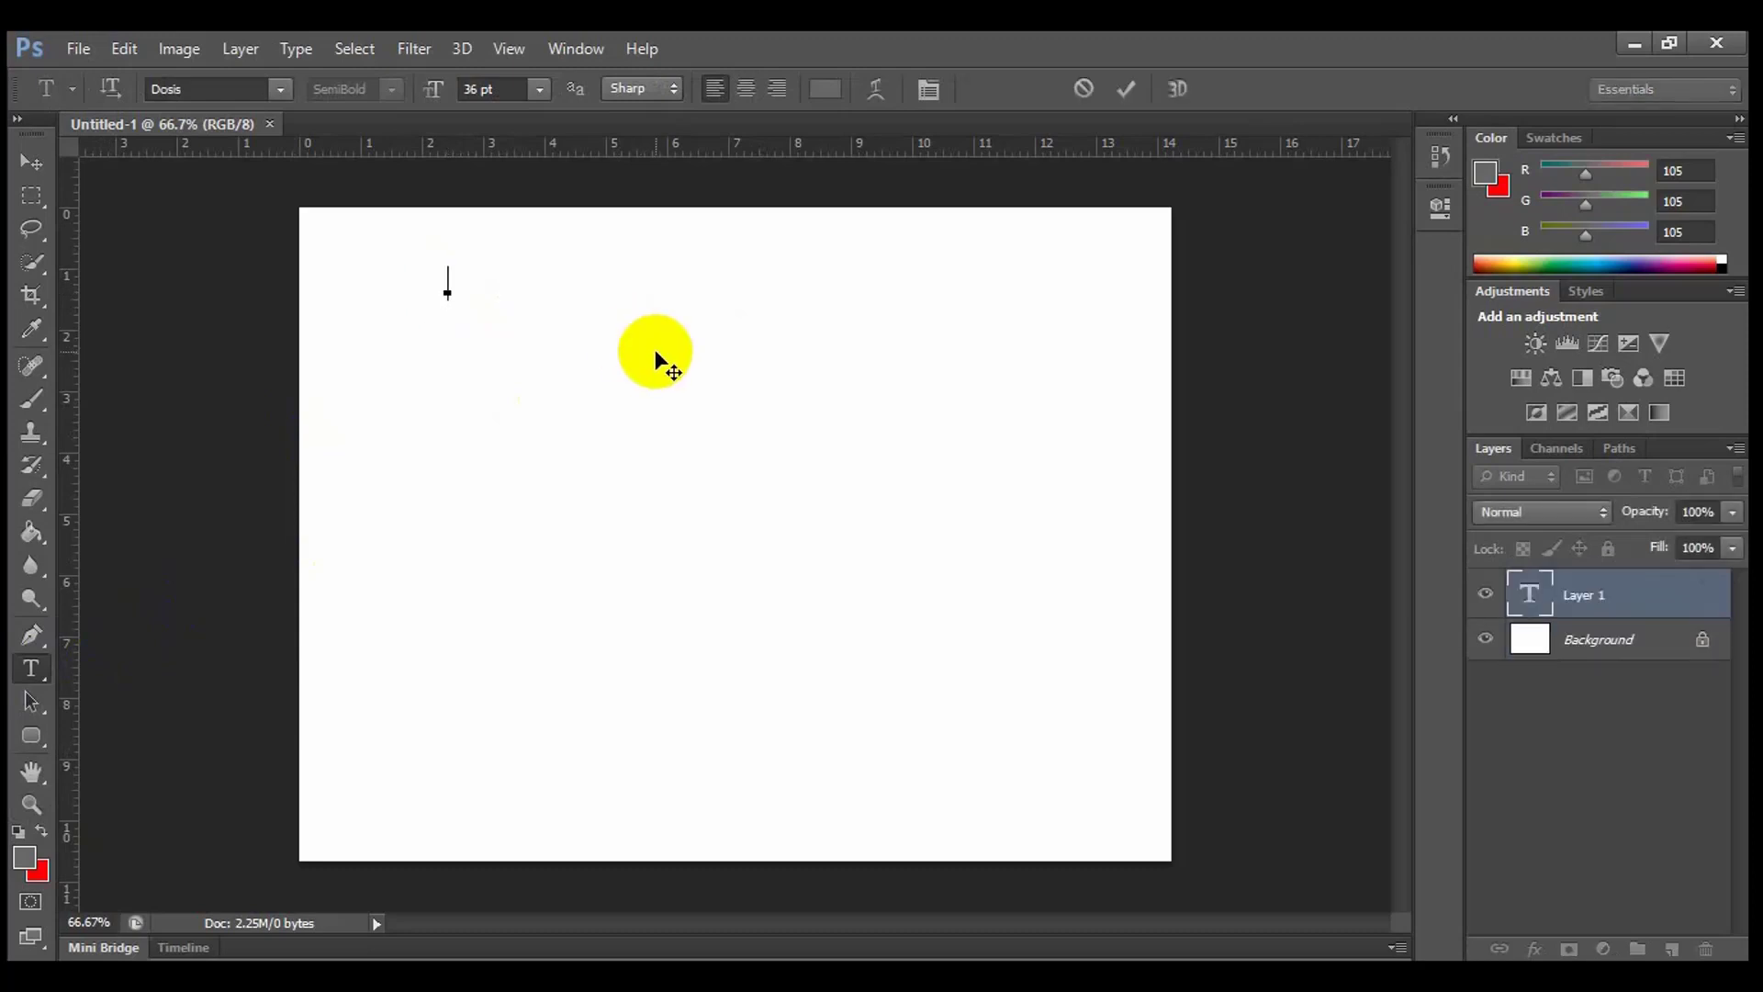
{"action": "type", "text": "1. Text"}
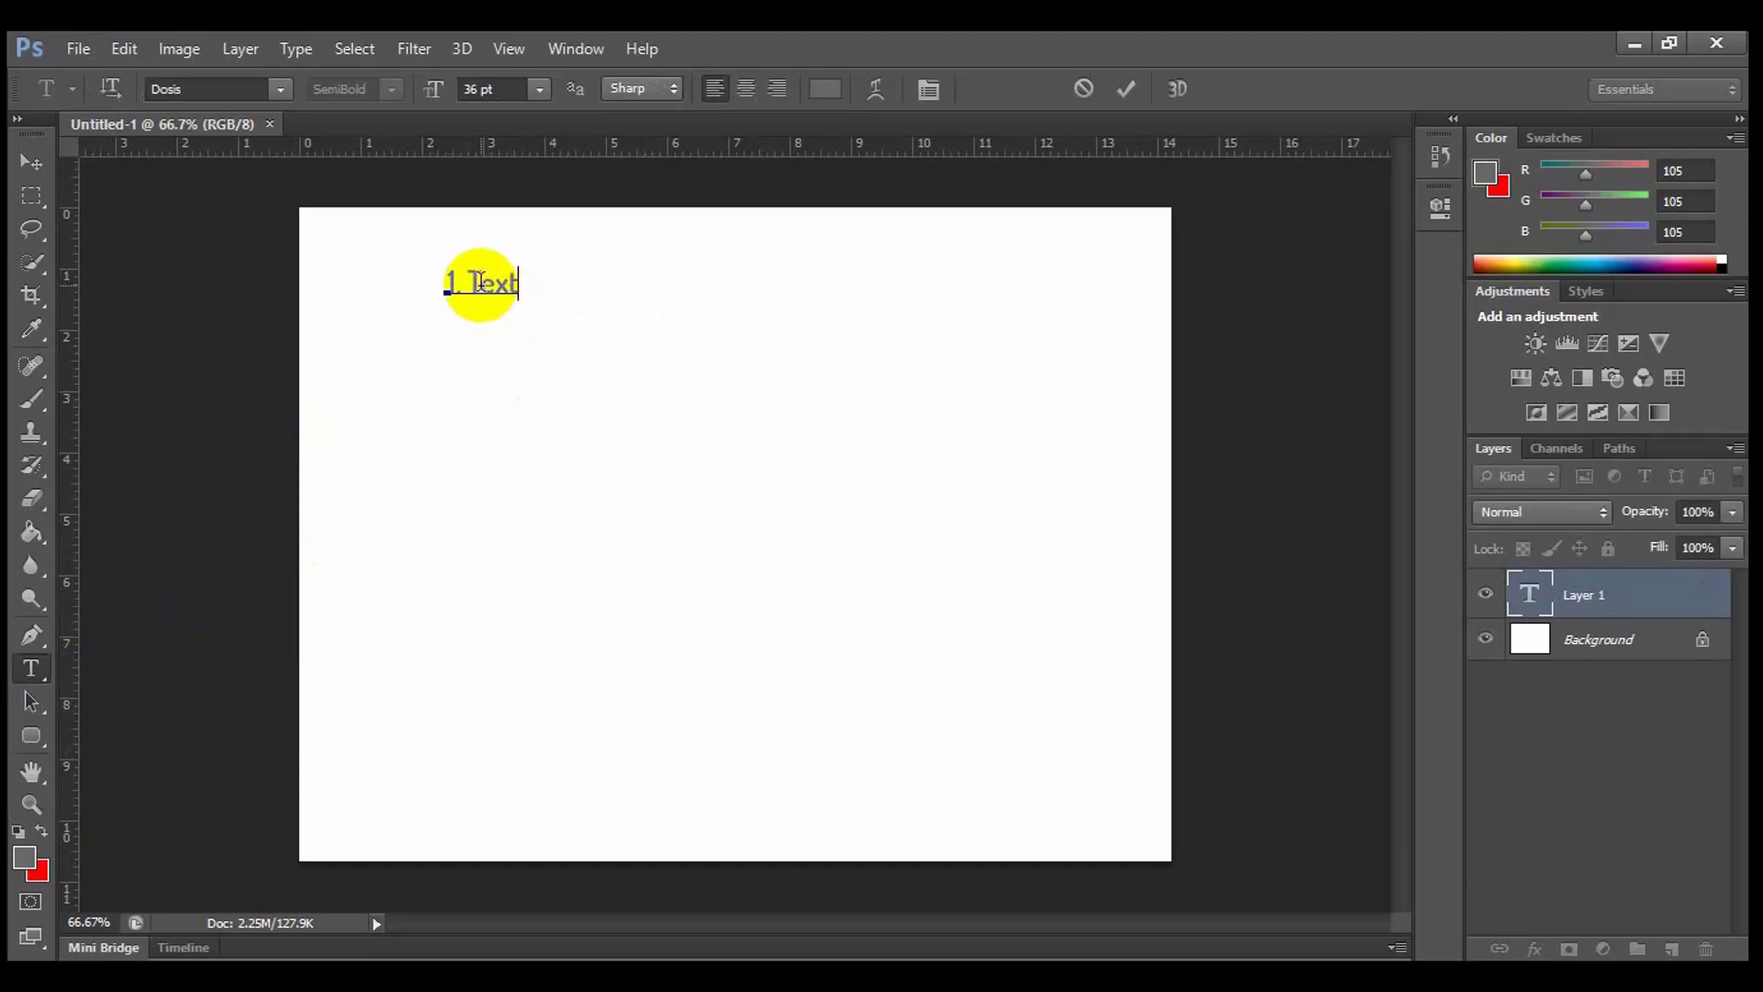
Change the font of the "1. Text" line to Algerian and commit the text.
{"action": "left_click_drag", "start_coordinate": [465, 282], "coordinate": [570, 177]}
{"action": "left_click", "coordinate": [281, 88]}
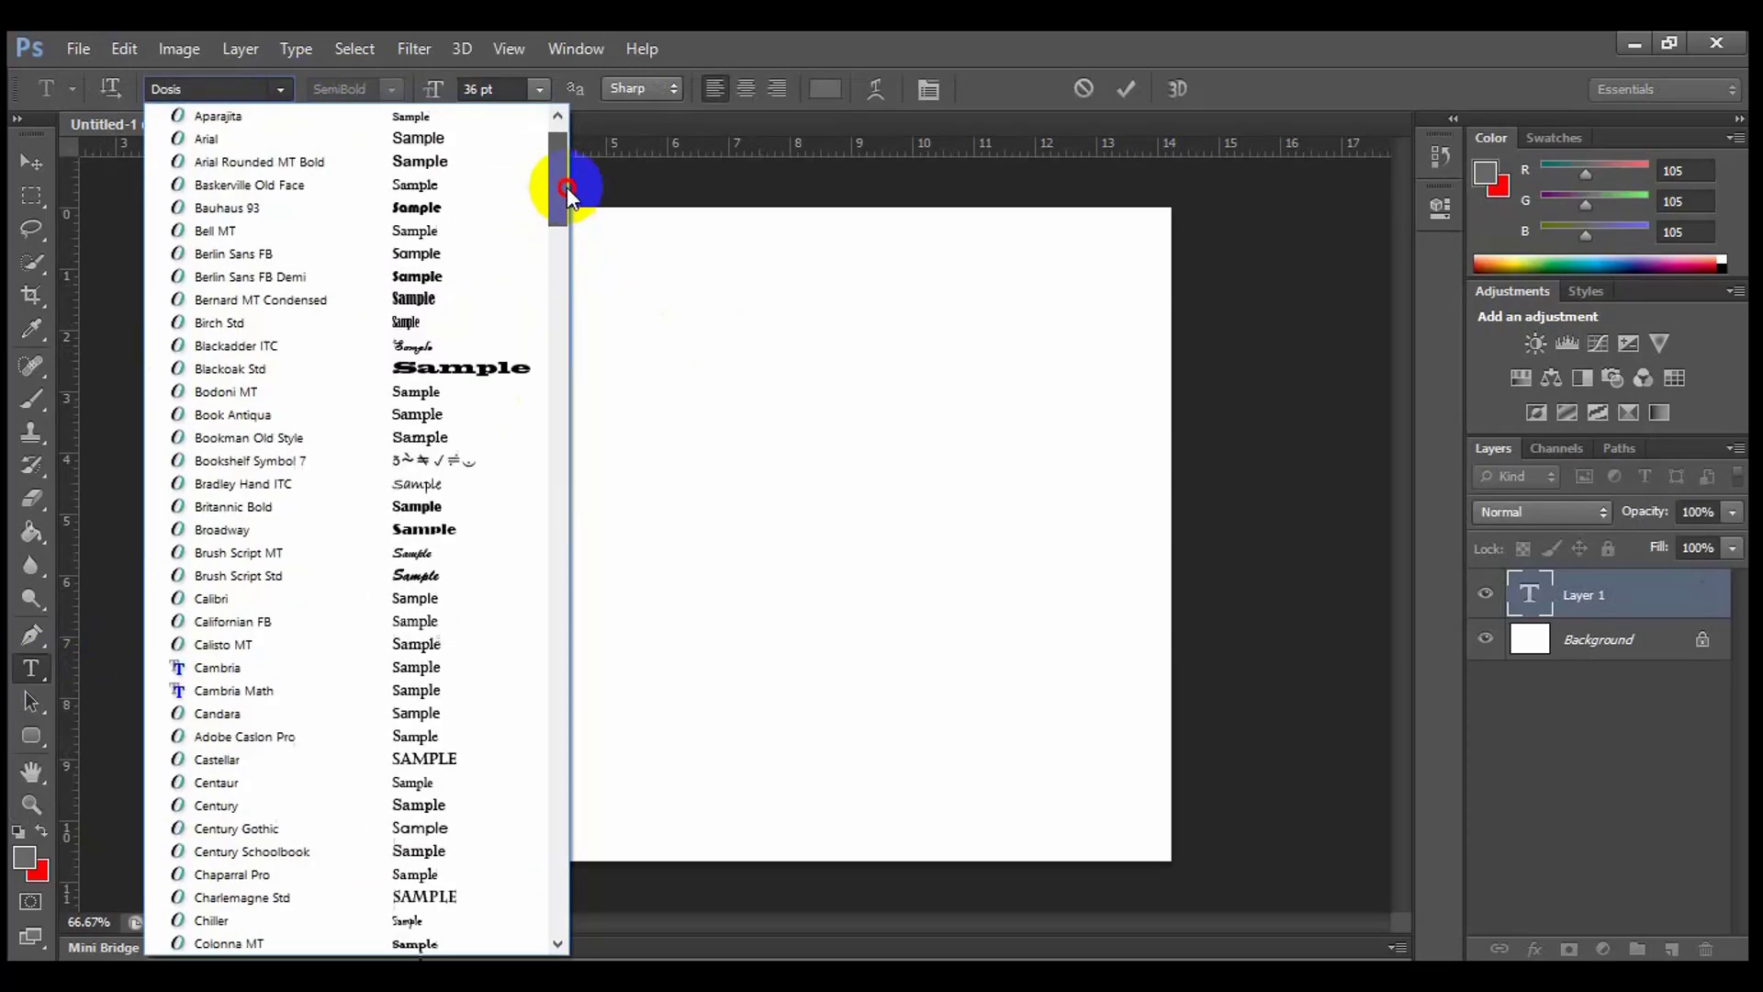
{"action": "left_click", "coordinate": [485, 152]}
{"action": "left_click", "coordinate": [503, 285]}
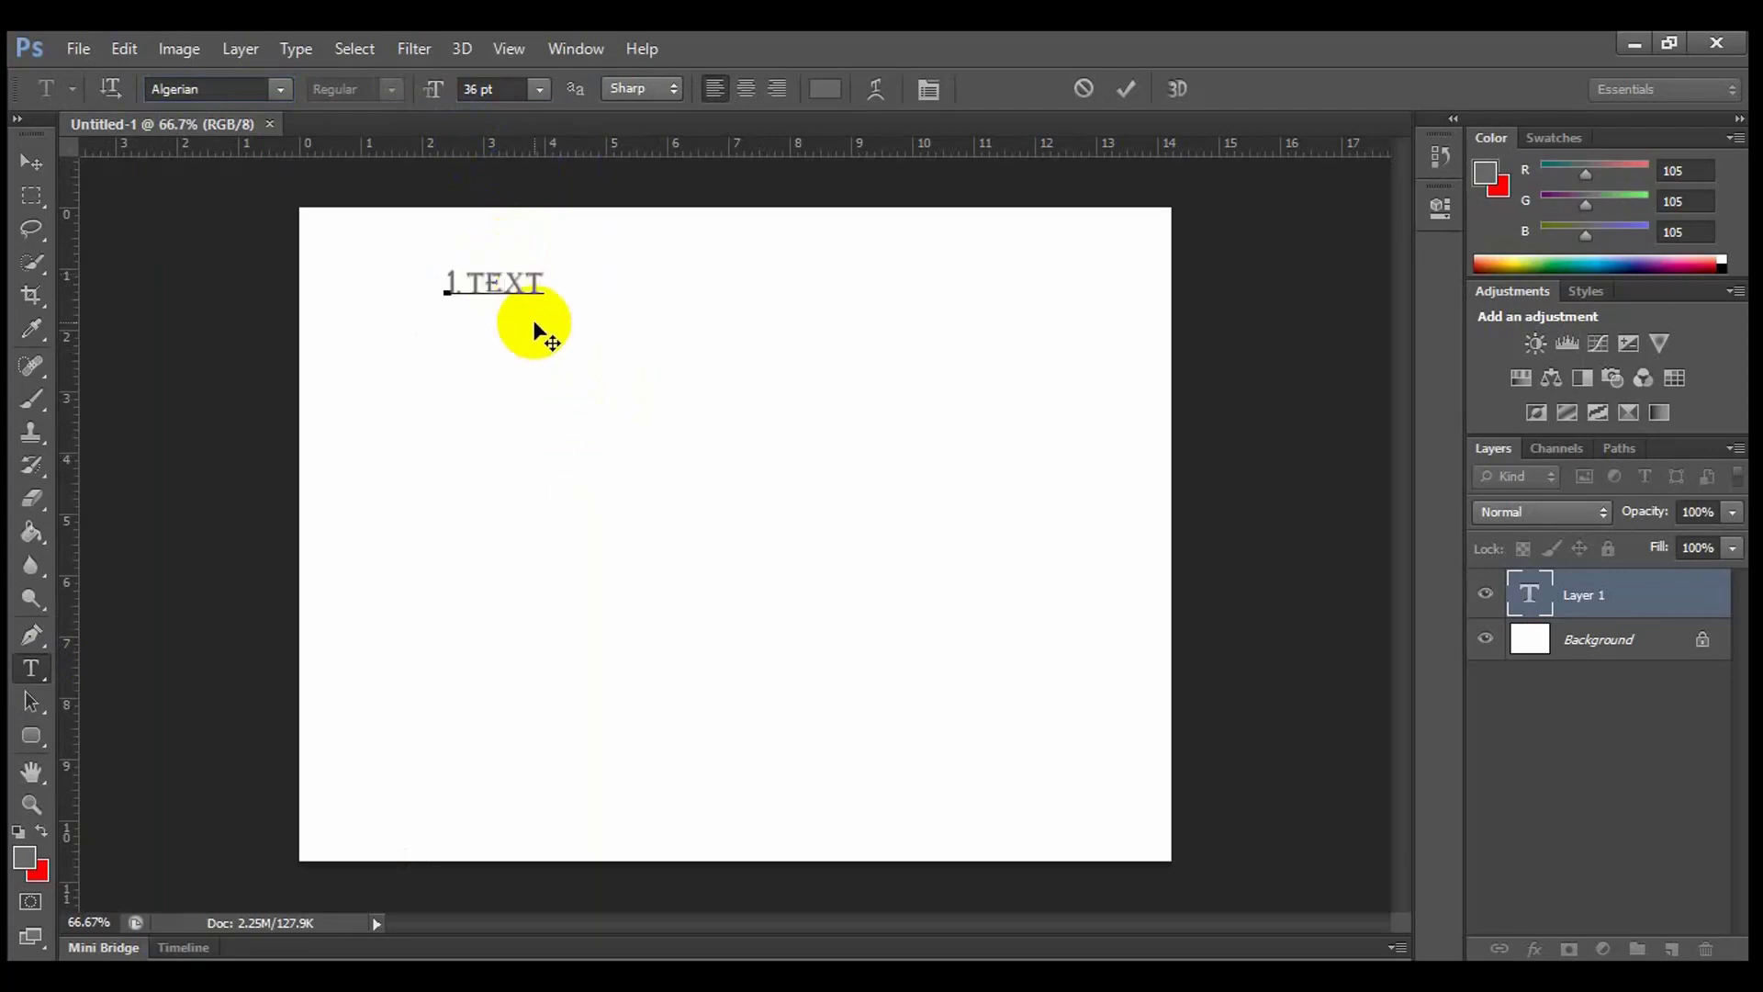
{"action": "left_click", "coordinate": [26, 168]}
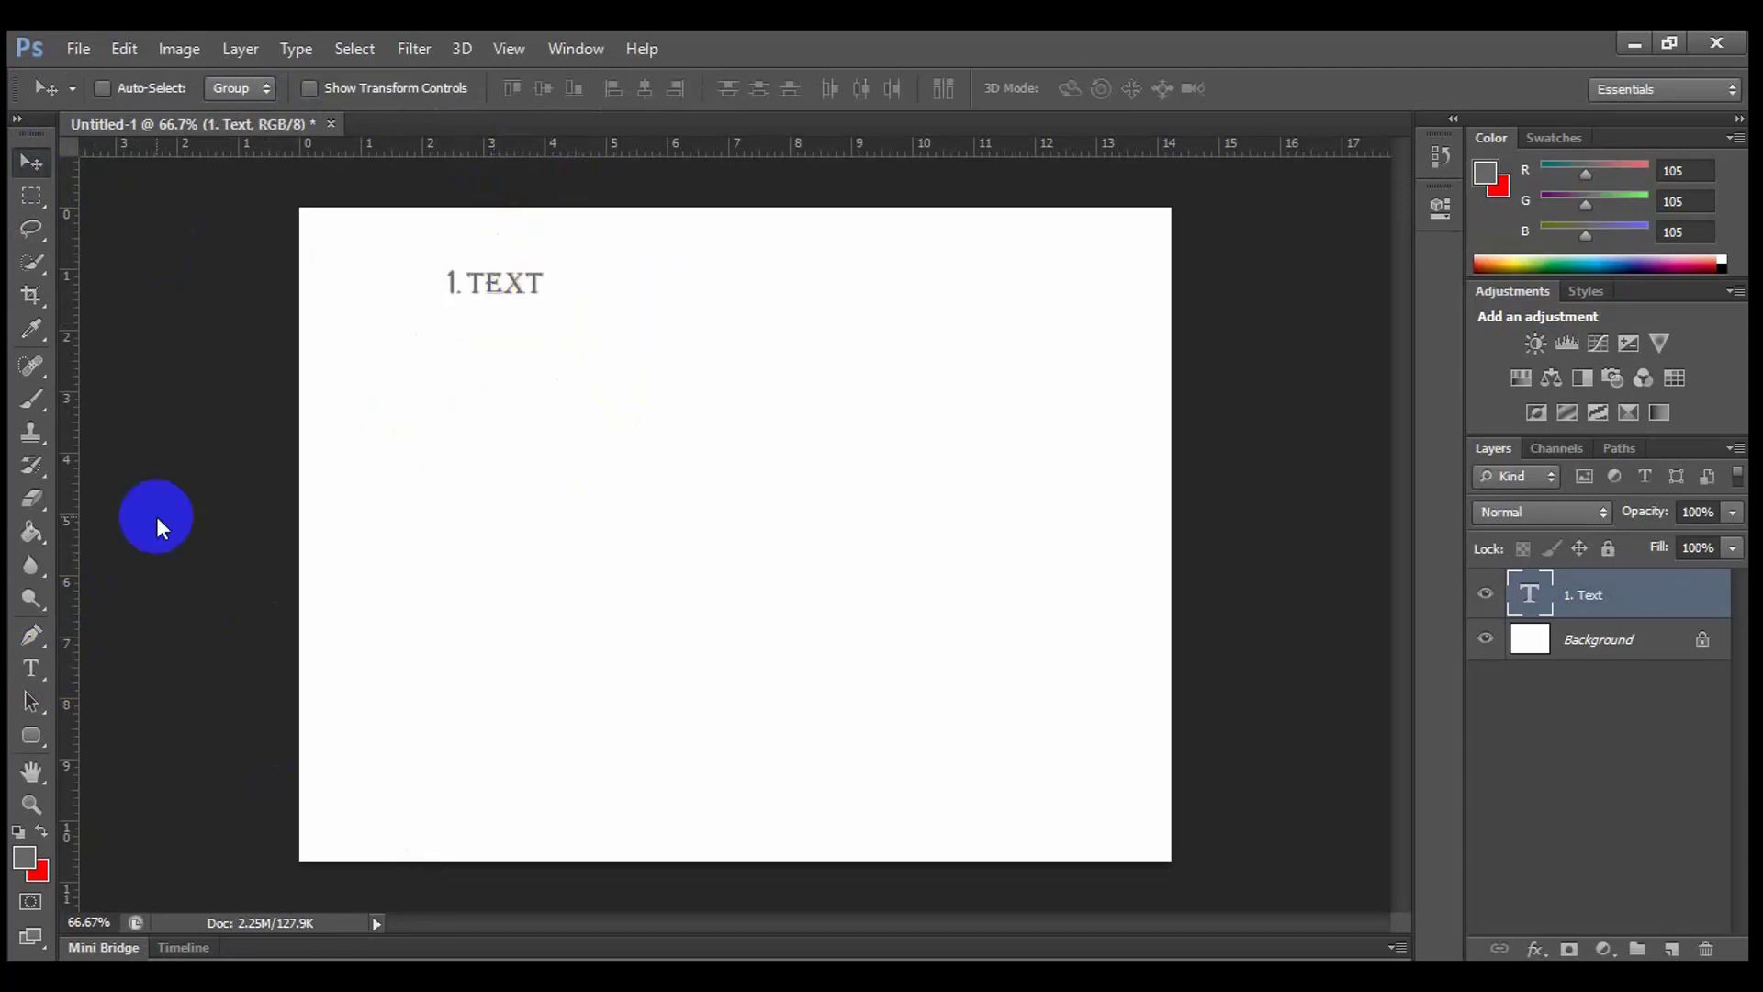
Reopen the "1. Text" line for editing with the Horizontal Type Tool.
{"action": "left_click", "coordinate": [33, 671]}
{"action": "left_click", "coordinate": [33, 670]}
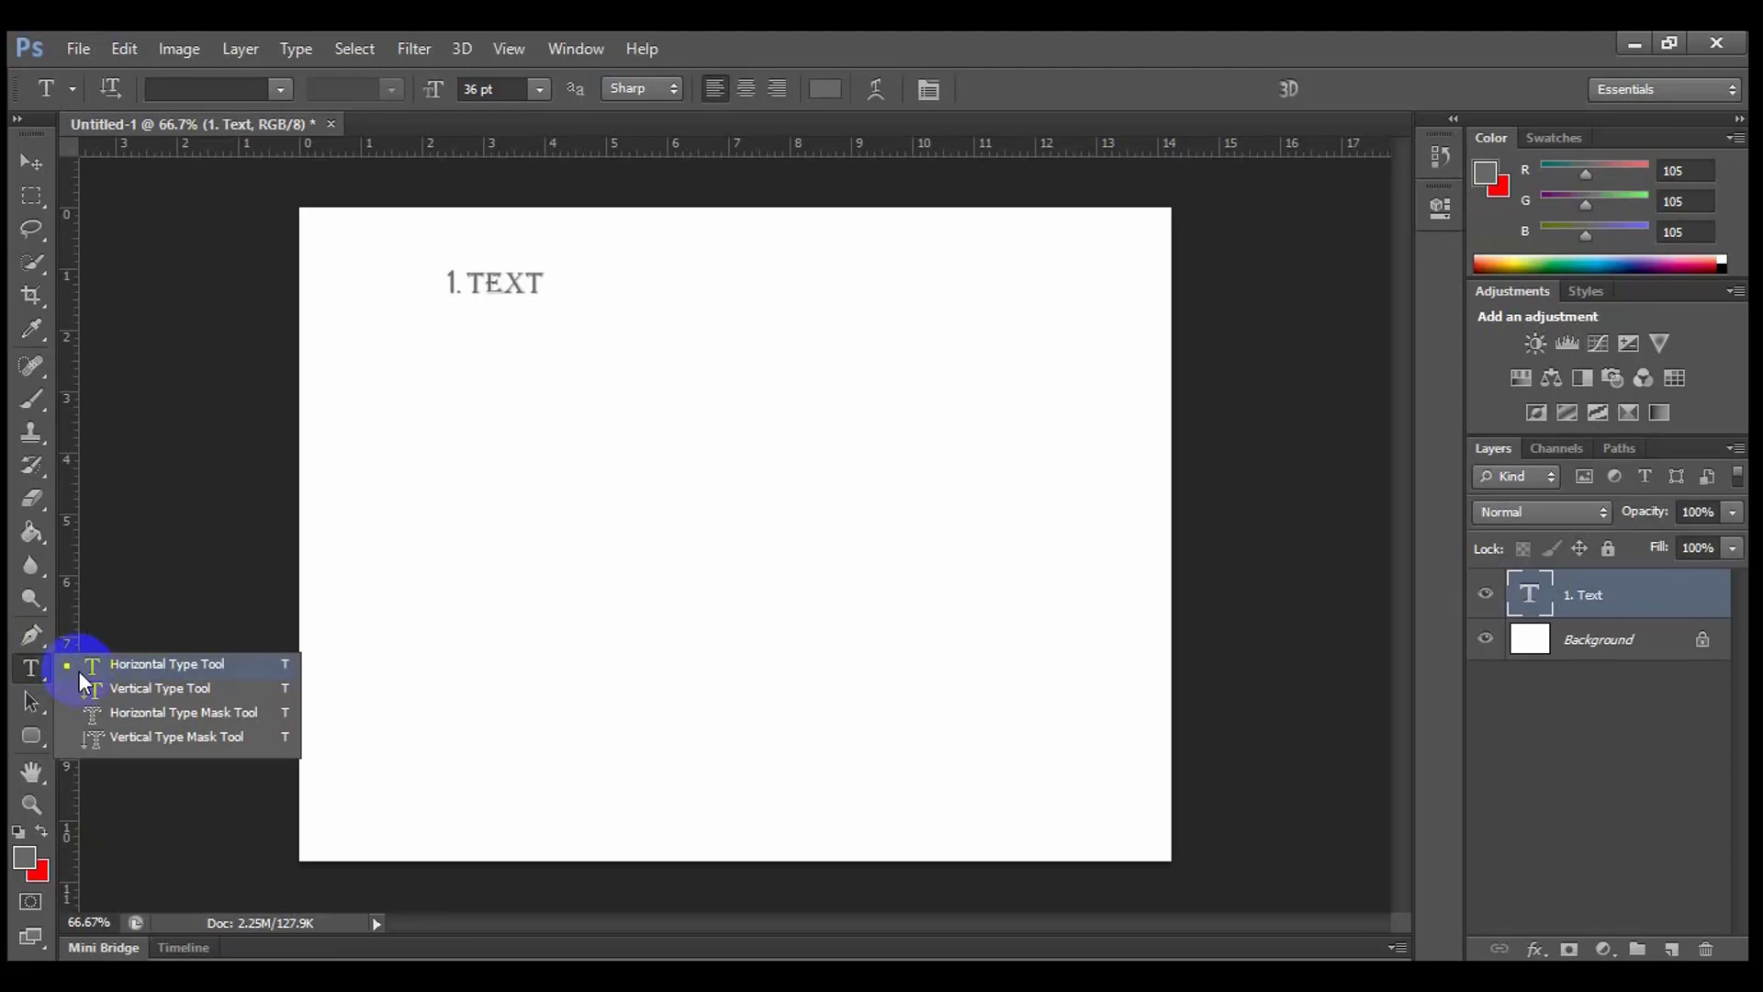
{"action": "left_click", "coordinate": [109, 663]}
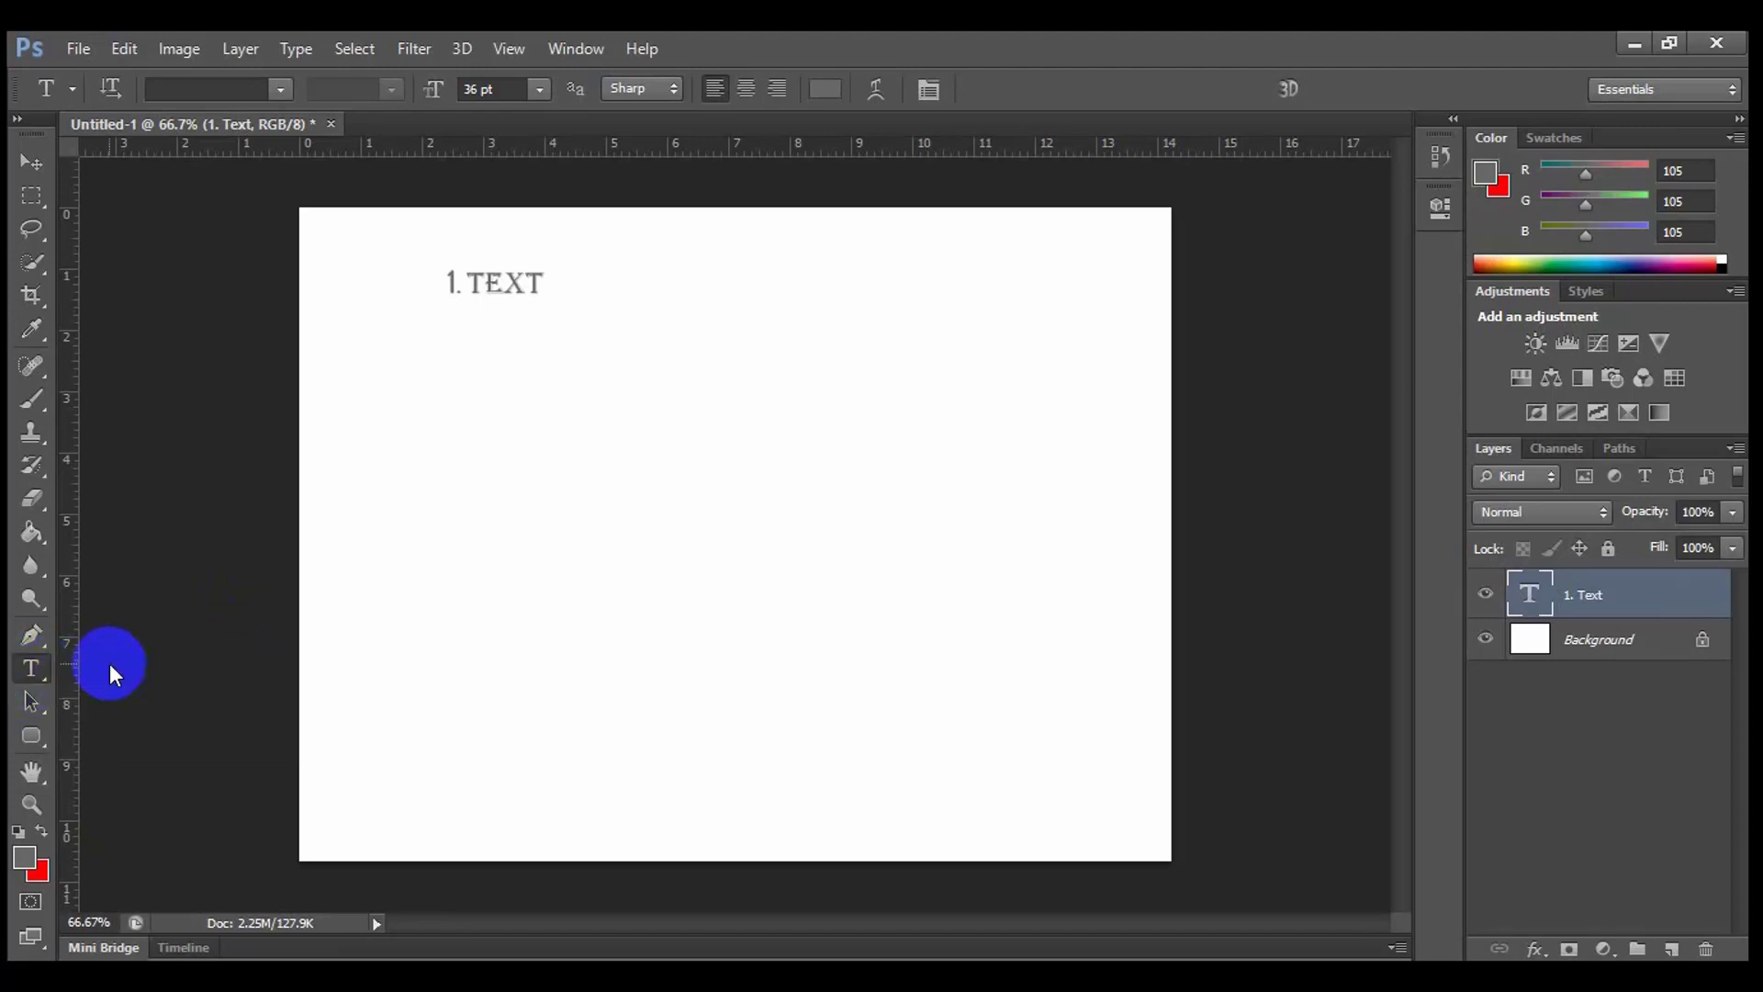
{"action": "left_click", "coordinate": [512, 275]}
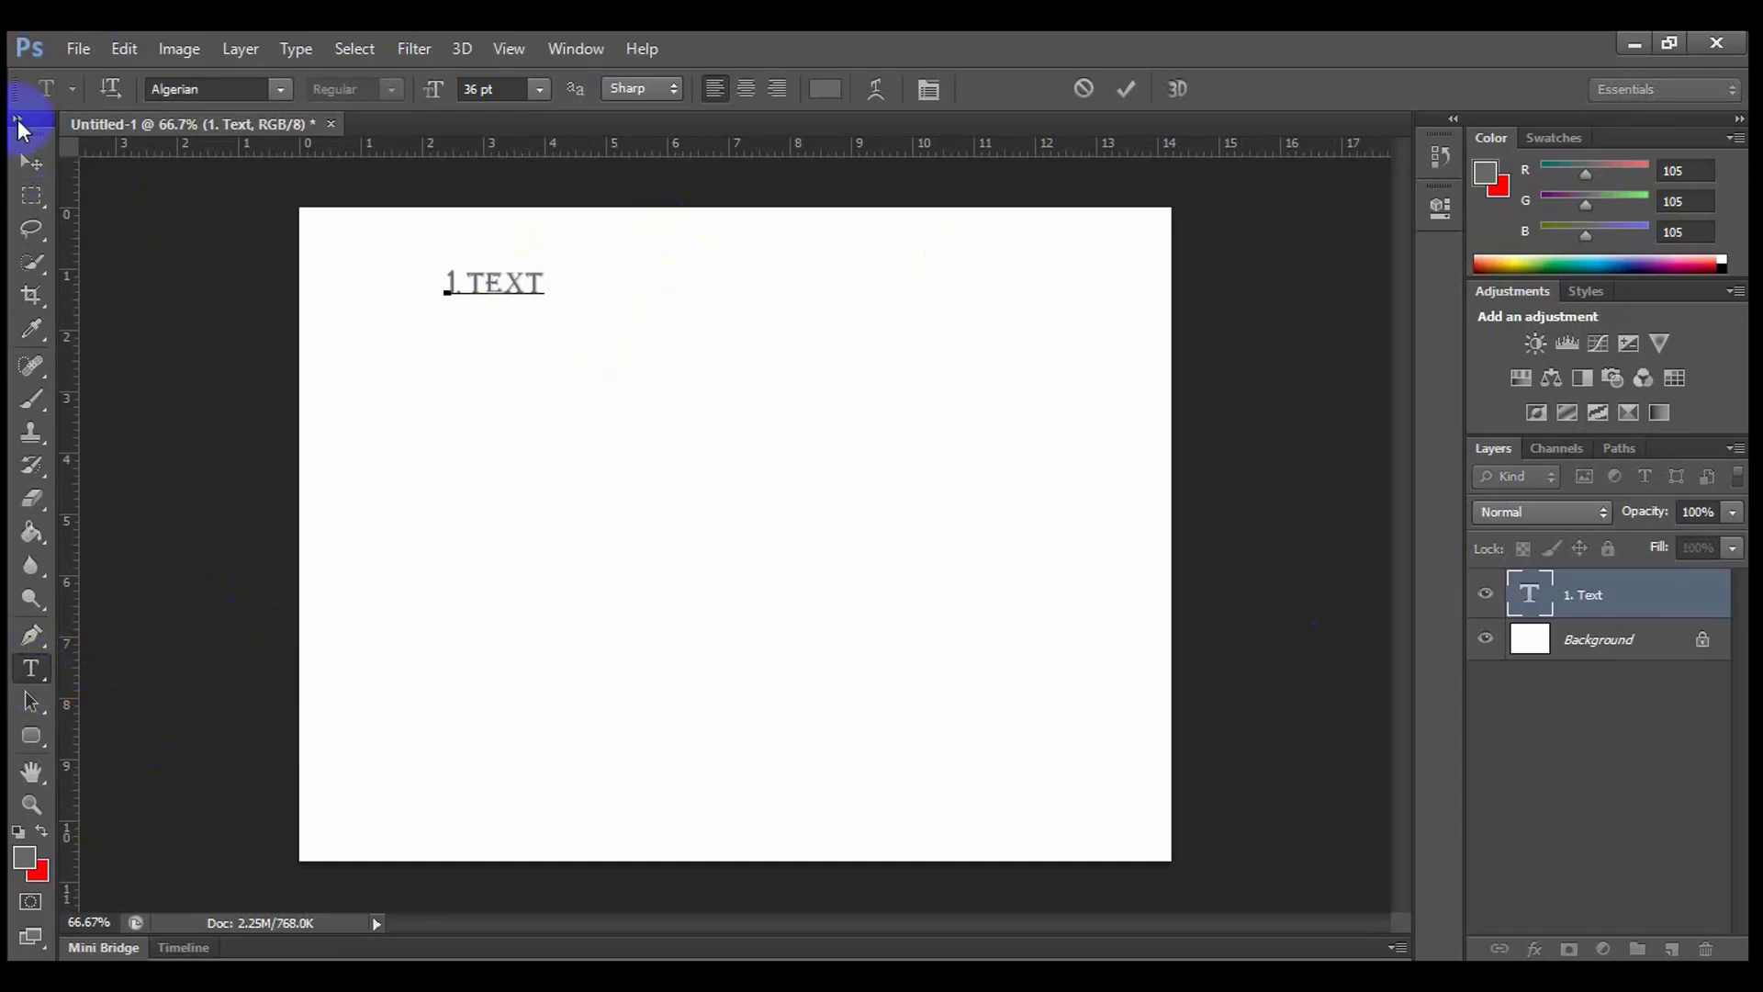
Browse the available fonts and their samples without choosing a different one.
{"action": "left_click", "coordinate": [278, 88]}
{"action": "left_click_drag", "start_coordinate": [560, 173], "coordinate": [593, 125]}
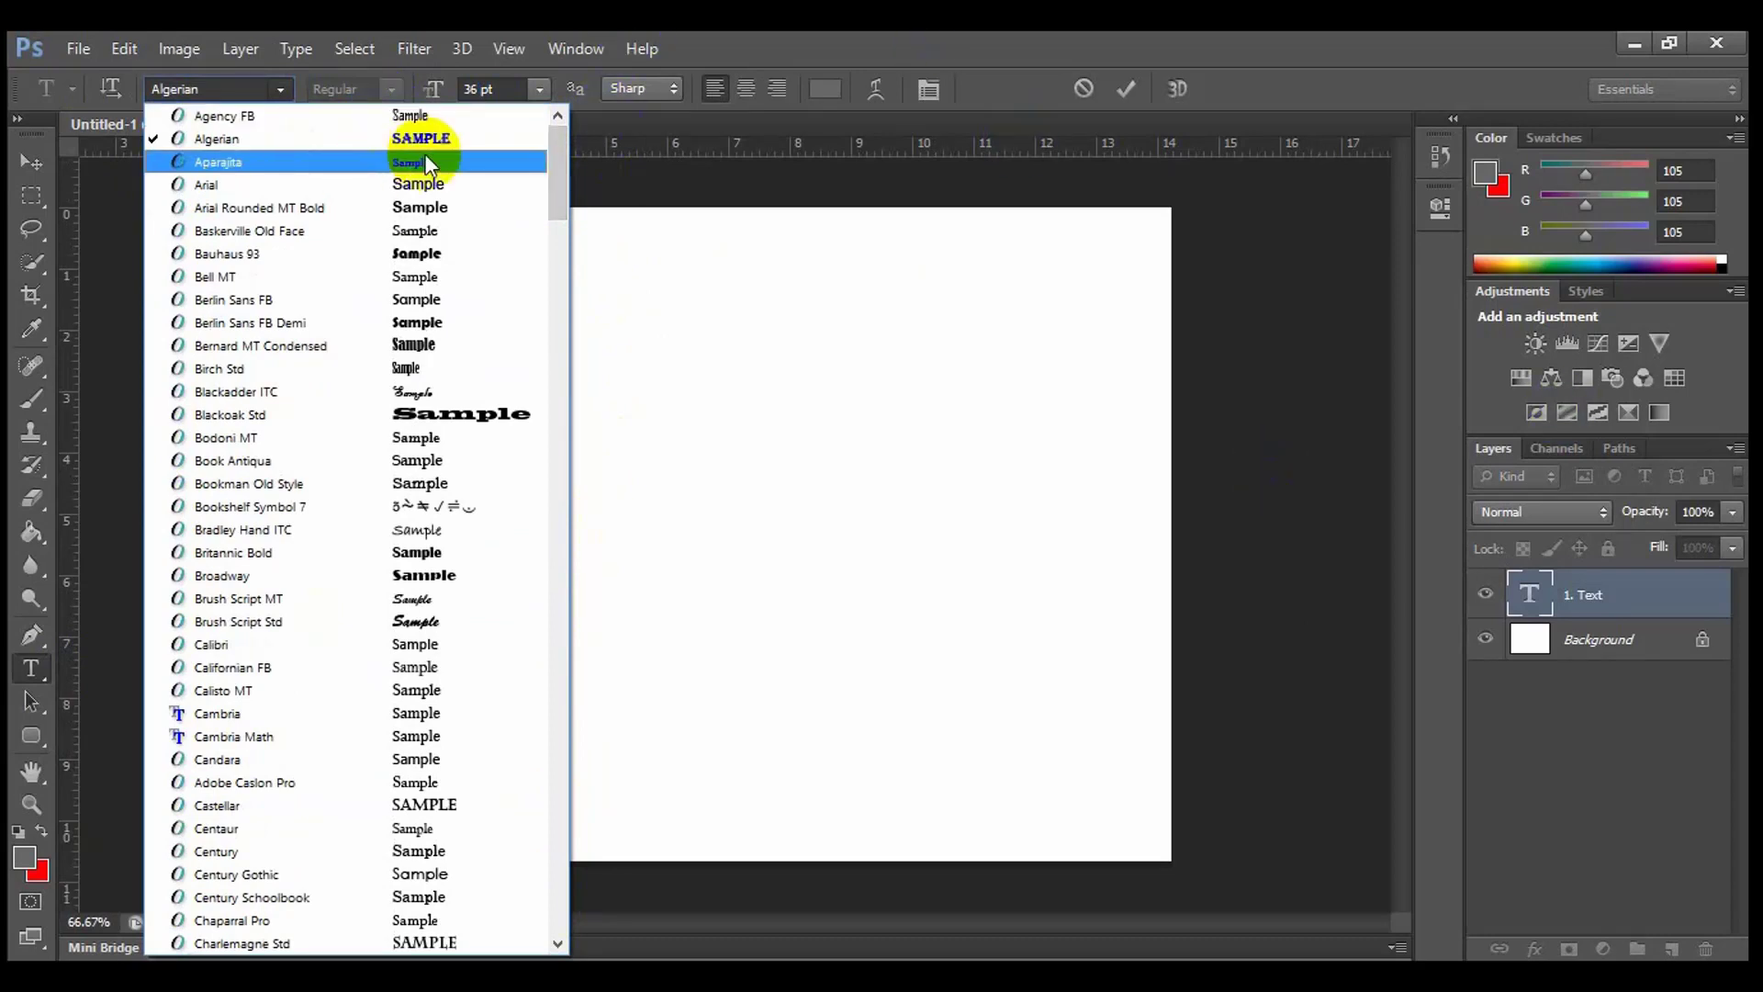
{"action": "left_click", "coordinate": [597, 104]}
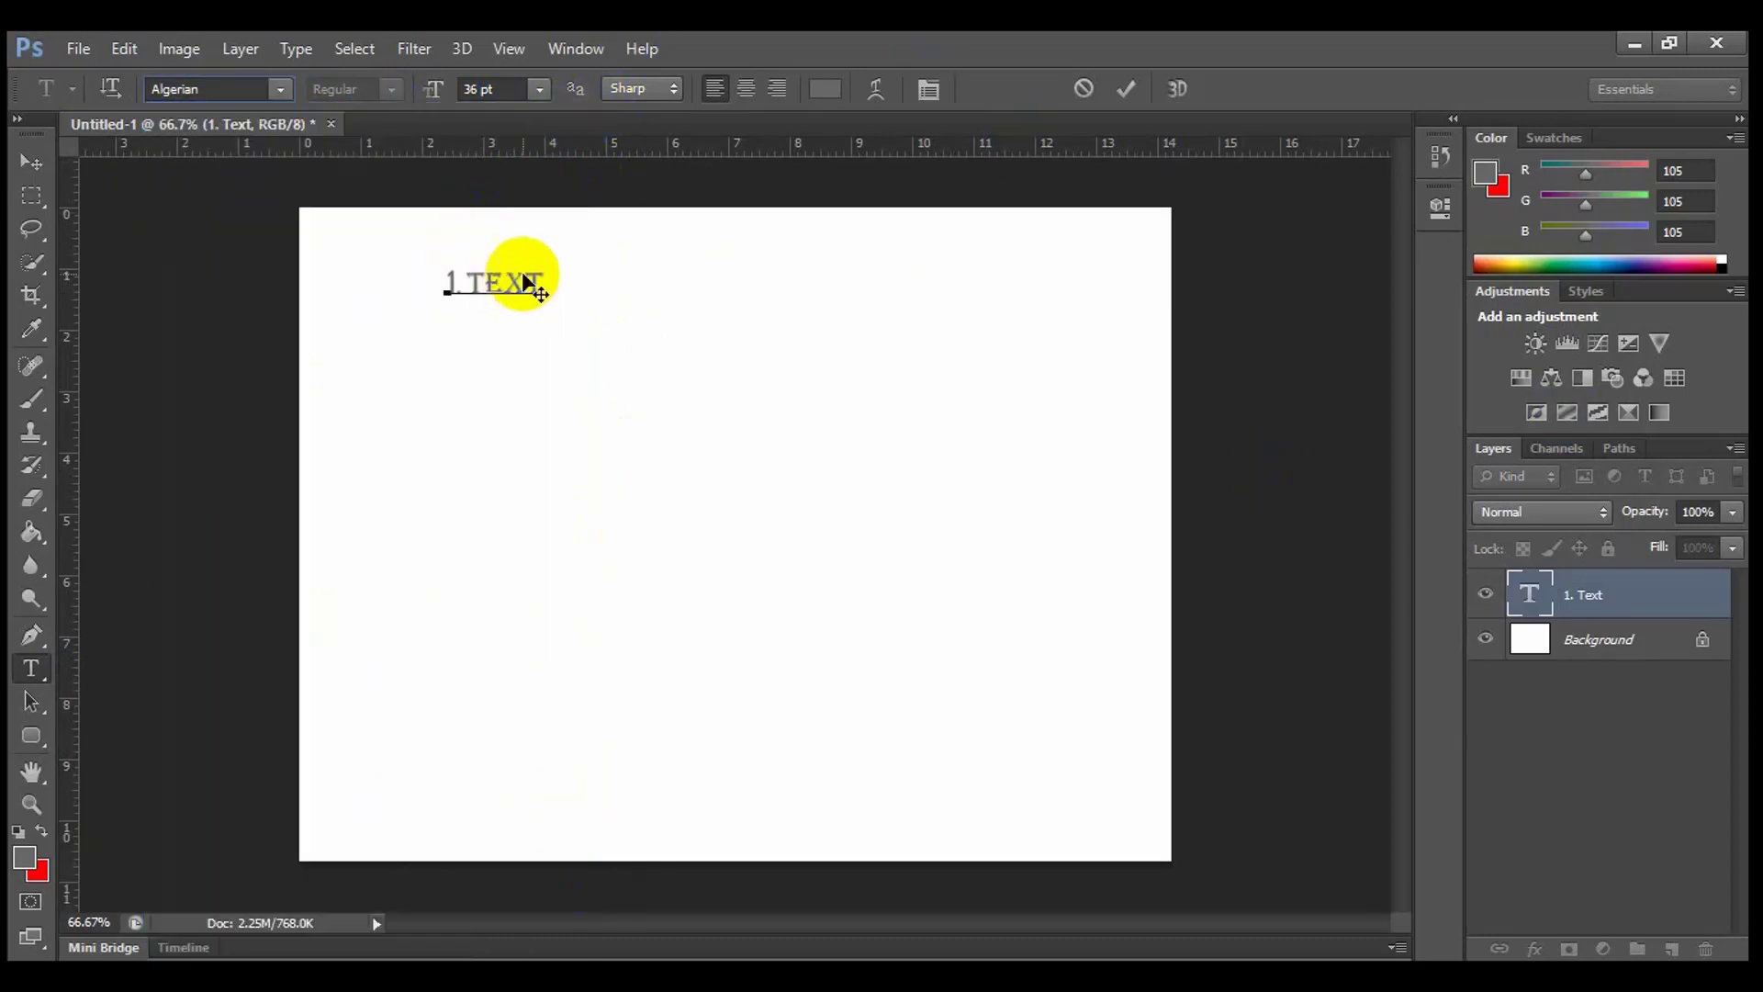
Try to set the text size to 48 pt without selecting the characters.
{"action": "left_click", "coordinate": [539, 89]}
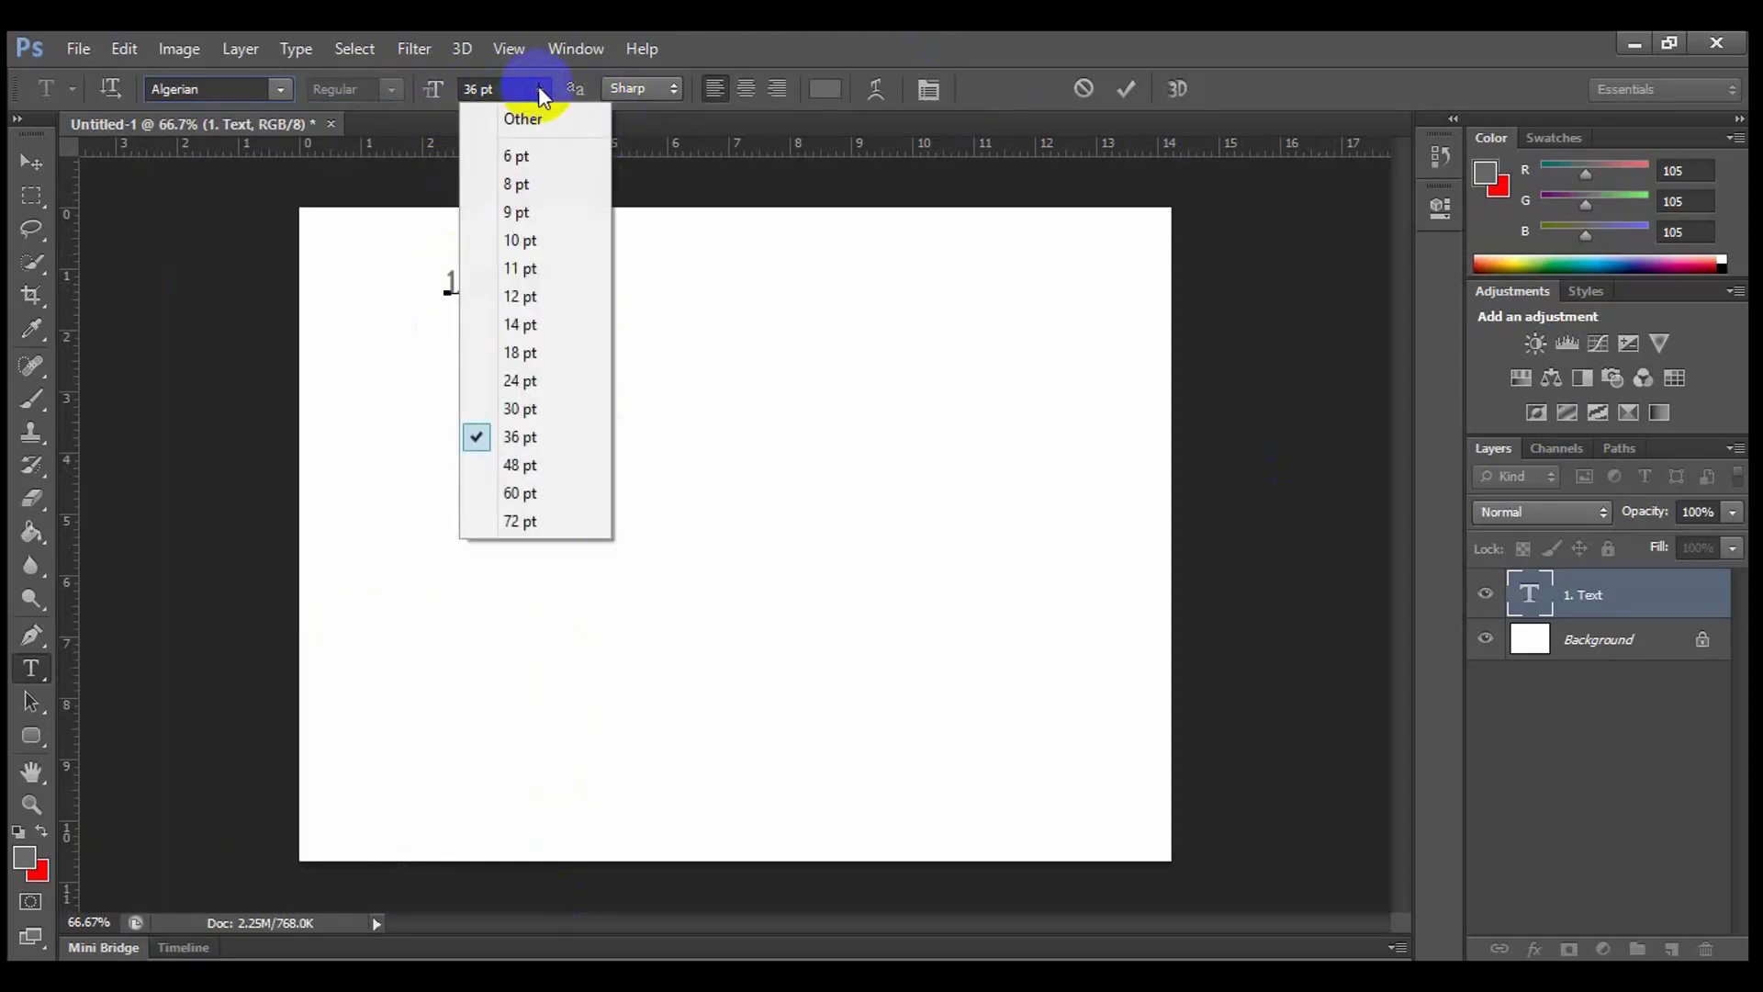
{"action": "left_click", "coordinate": [512, 465]}
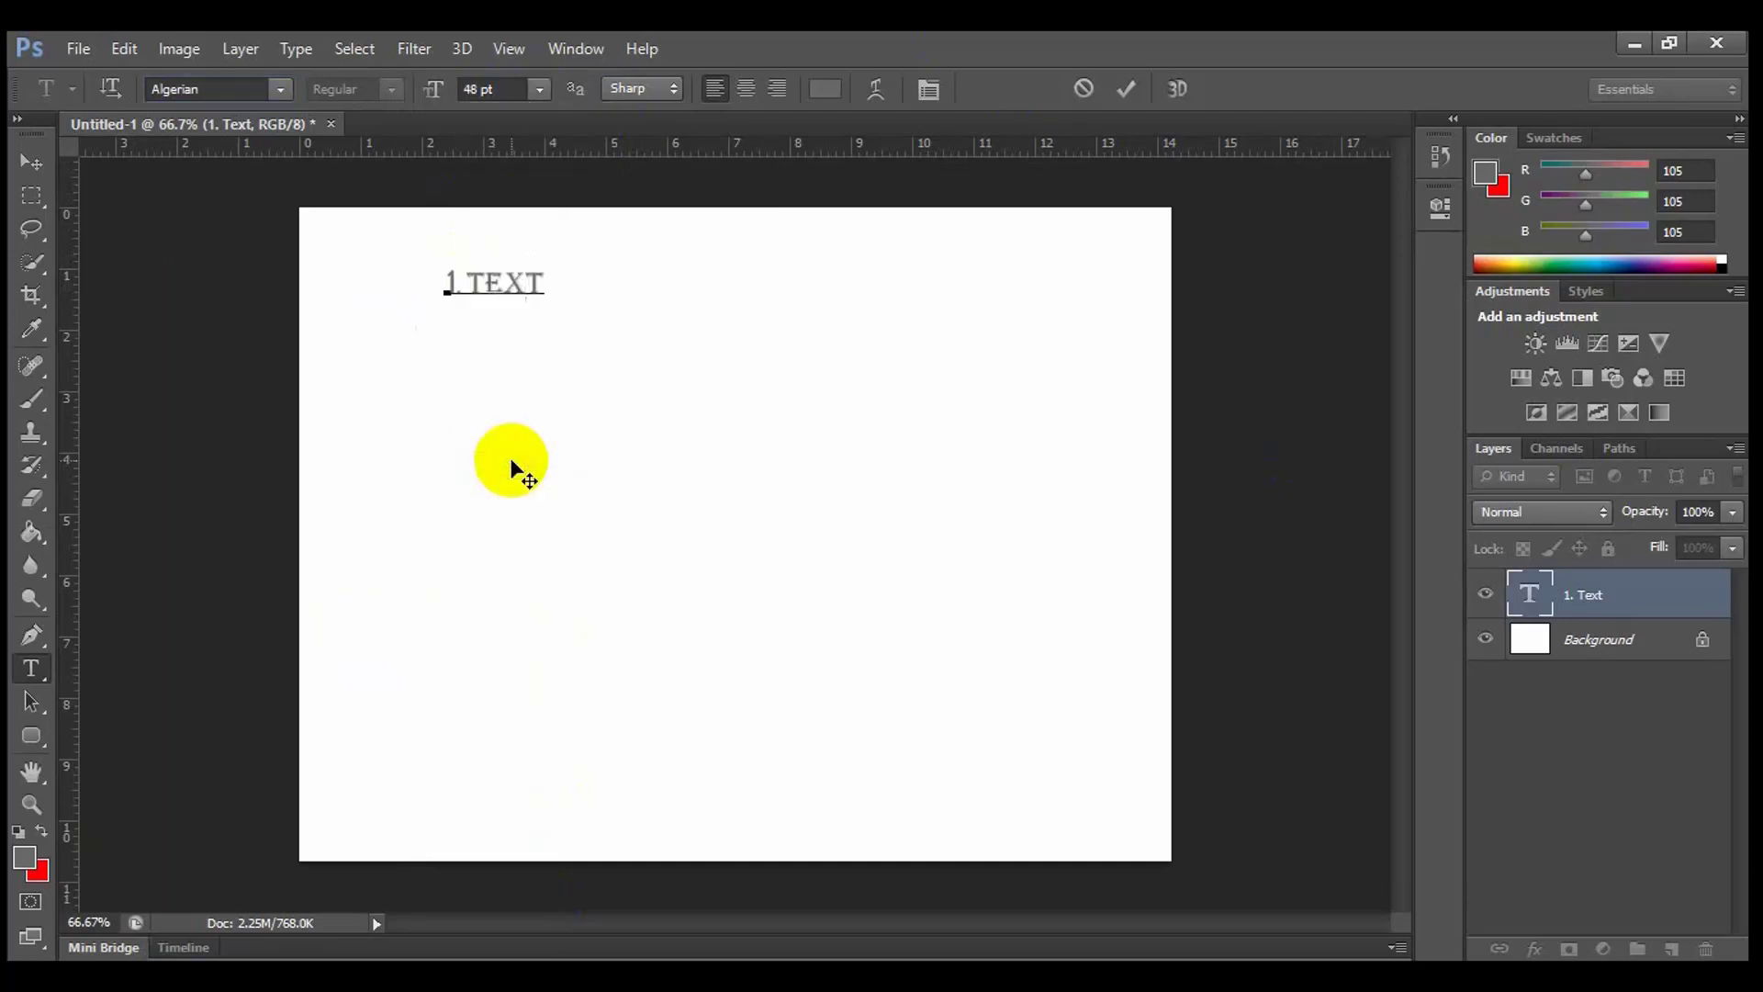
{"action": "left_click", "coordinate": [537, 98]}
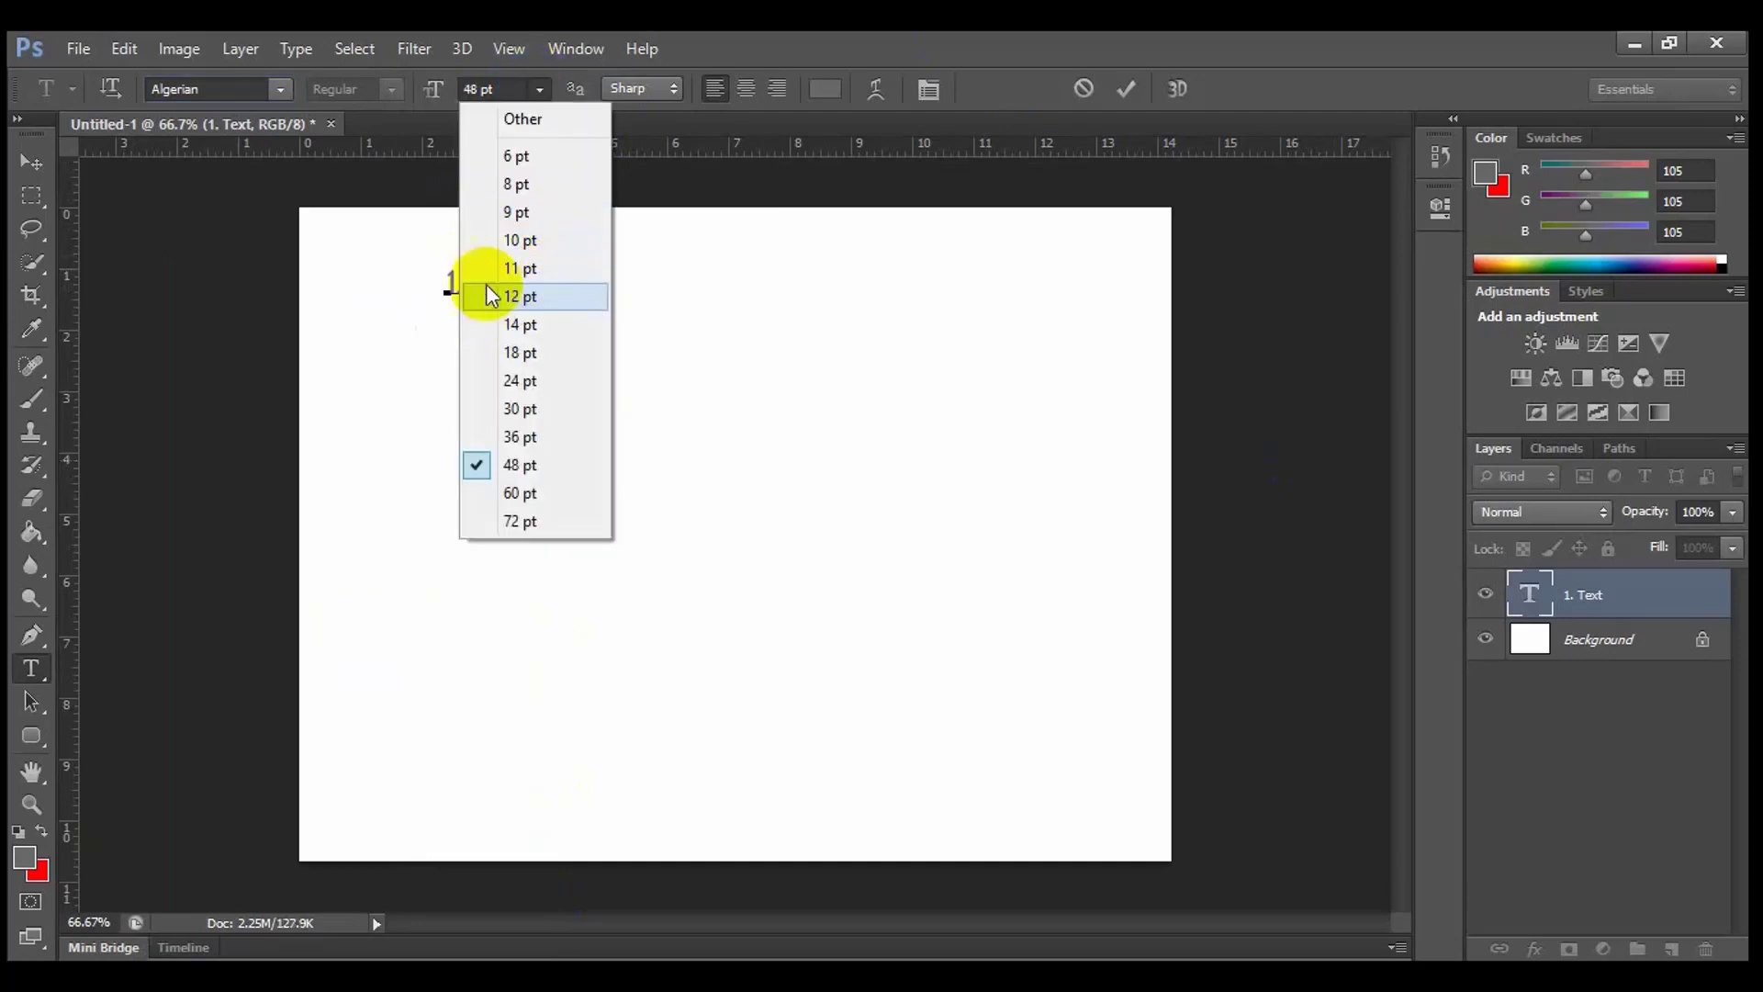
{"action": "left_click", "coordinate": [538, 118]}
Select all characters of the "1. Text" line and set their size to 60 pt.
{"action": "left_click_drag", "start_coordinate": [544, 284], "coordinate": [433, 290]}
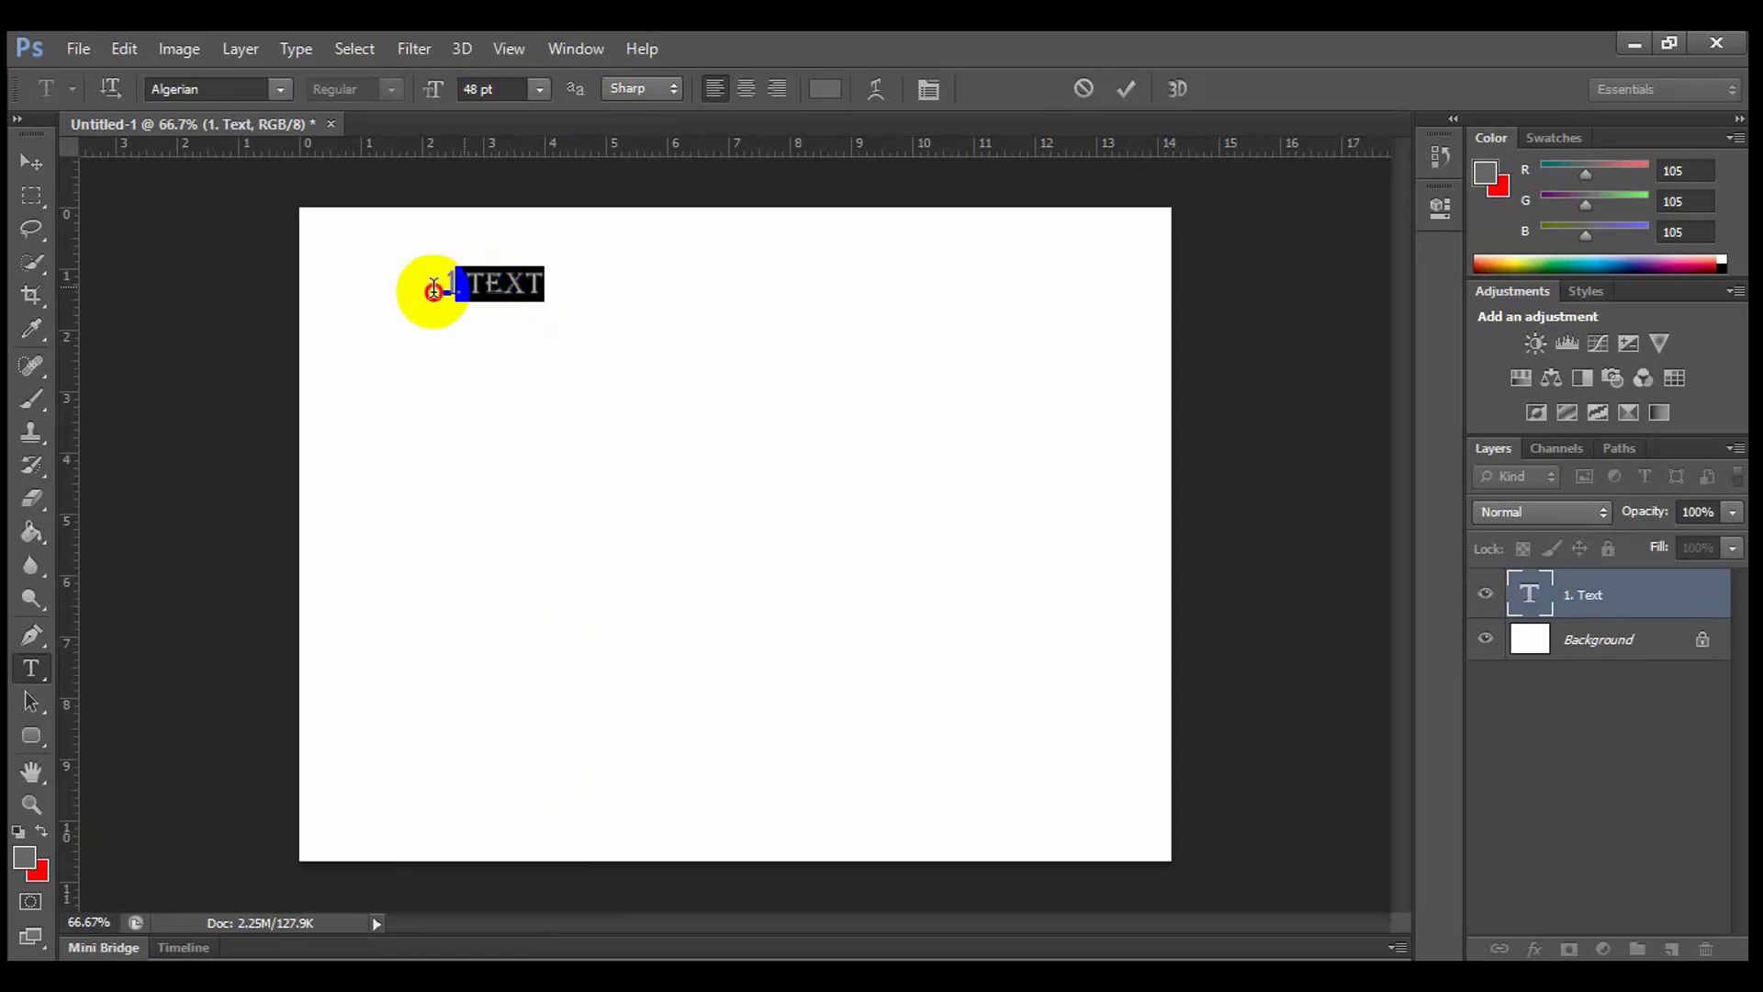
{"action": "left_click", "coordinate": [539, 88]}
{"action": "left_click", "coordinate": [514, 494]}
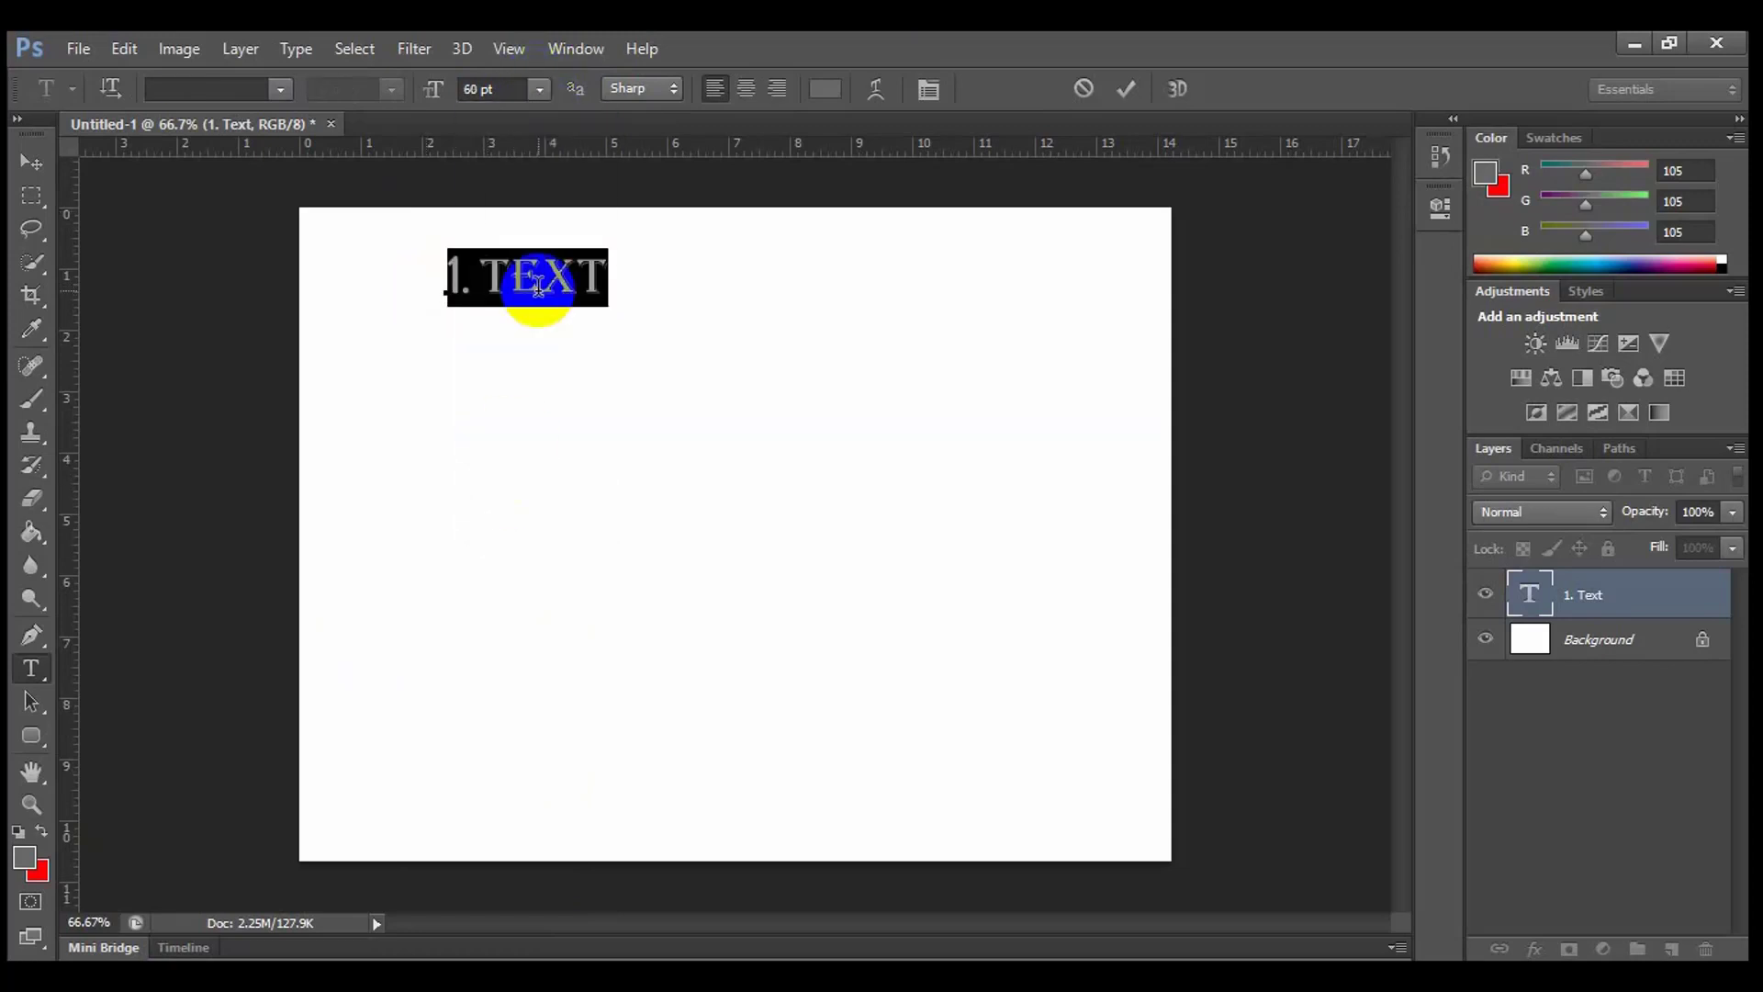
{"action": "left_click", "coordinate": [530, 271]}
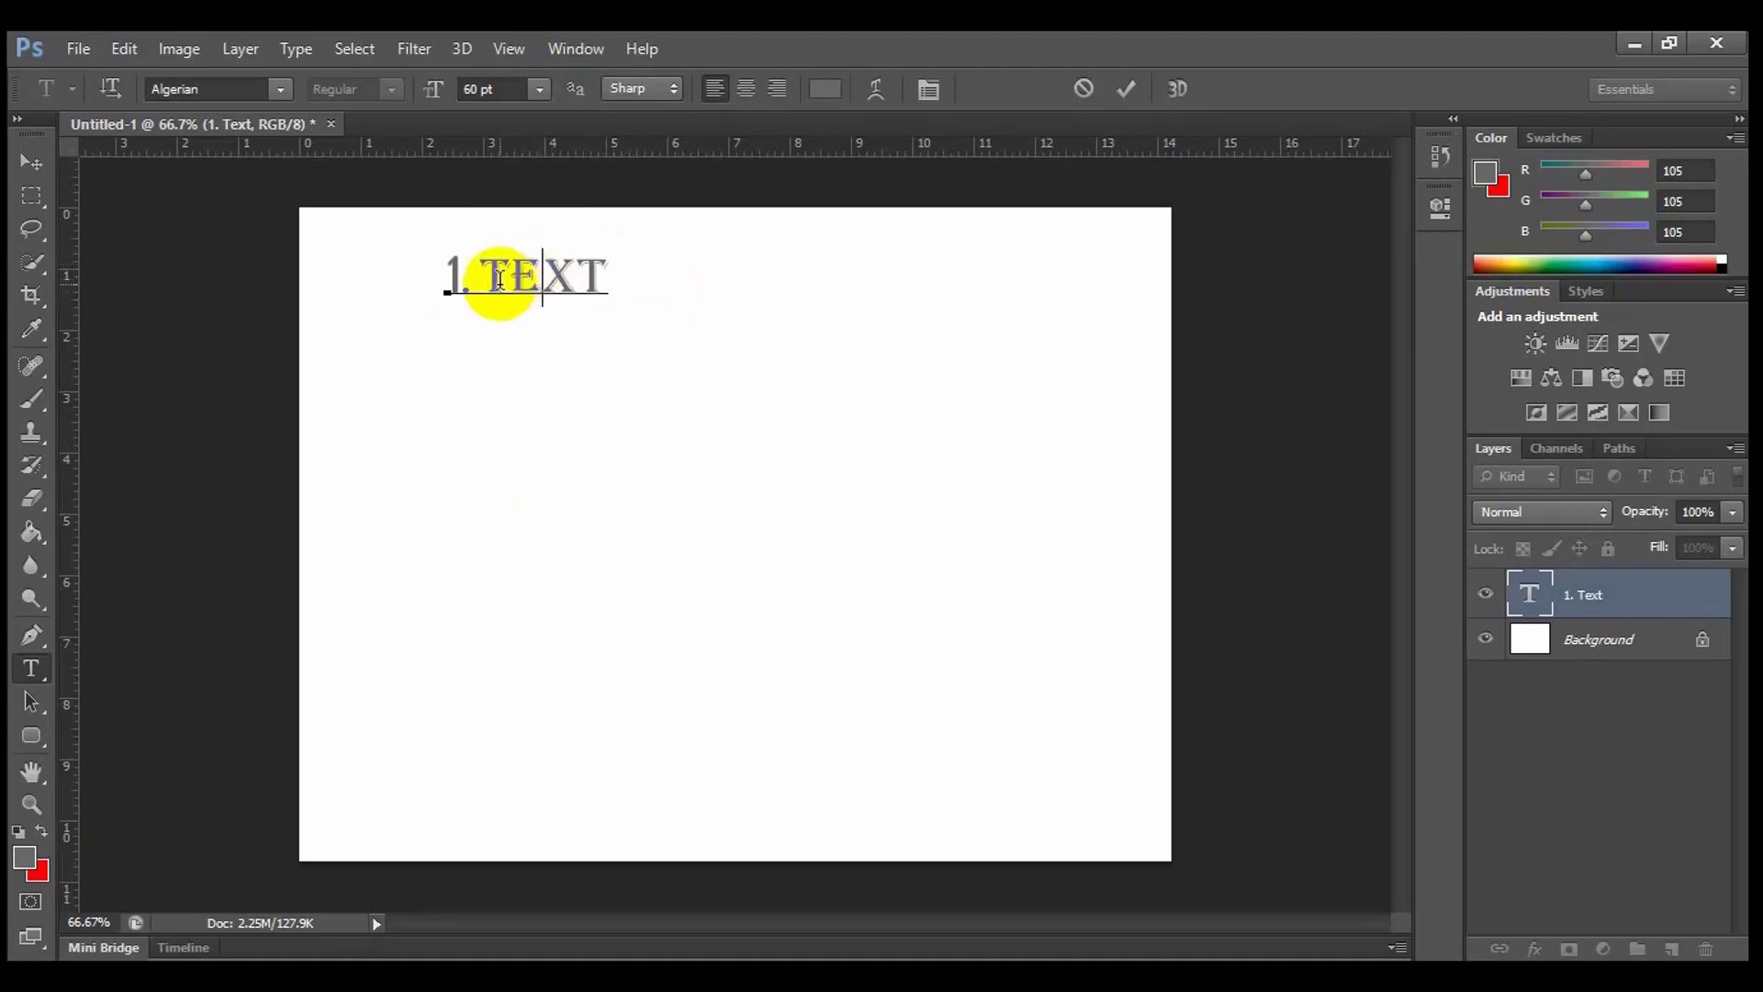
Try centre and right alignment on the text line, and return it to left alignment.
{"action": "left_click", "coordinate": [646, 86]}
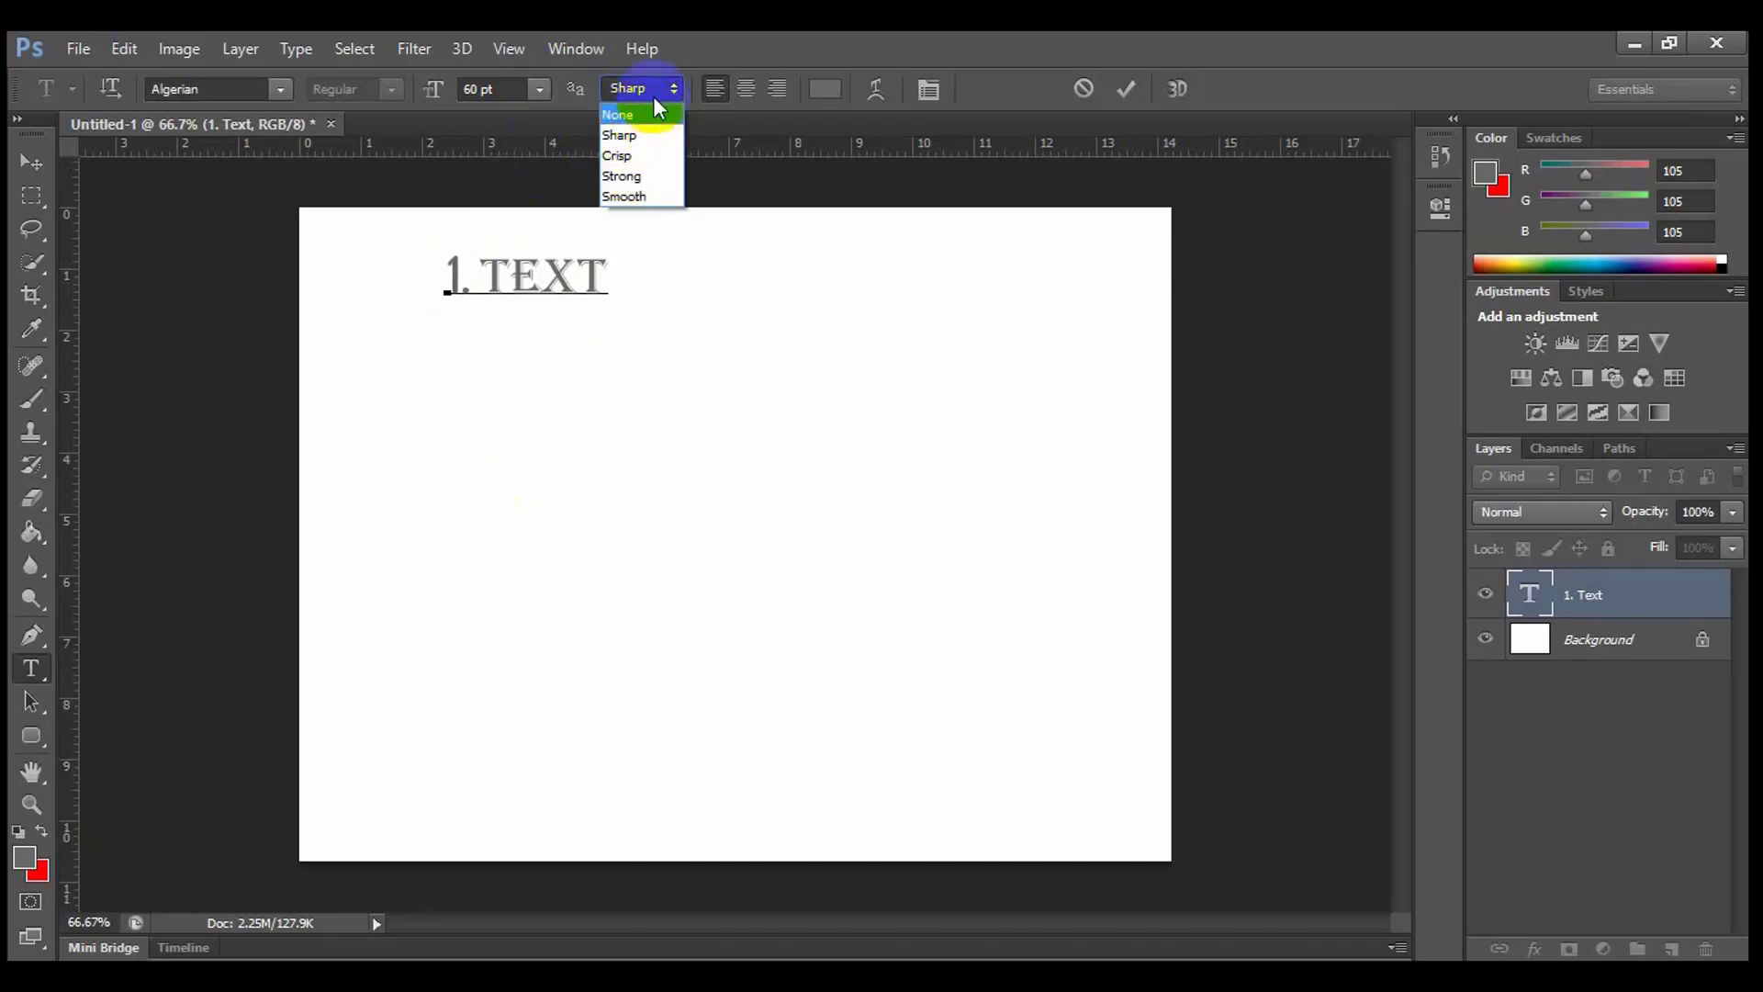
{"action": "left_click", "coordinate": [698, 88]}
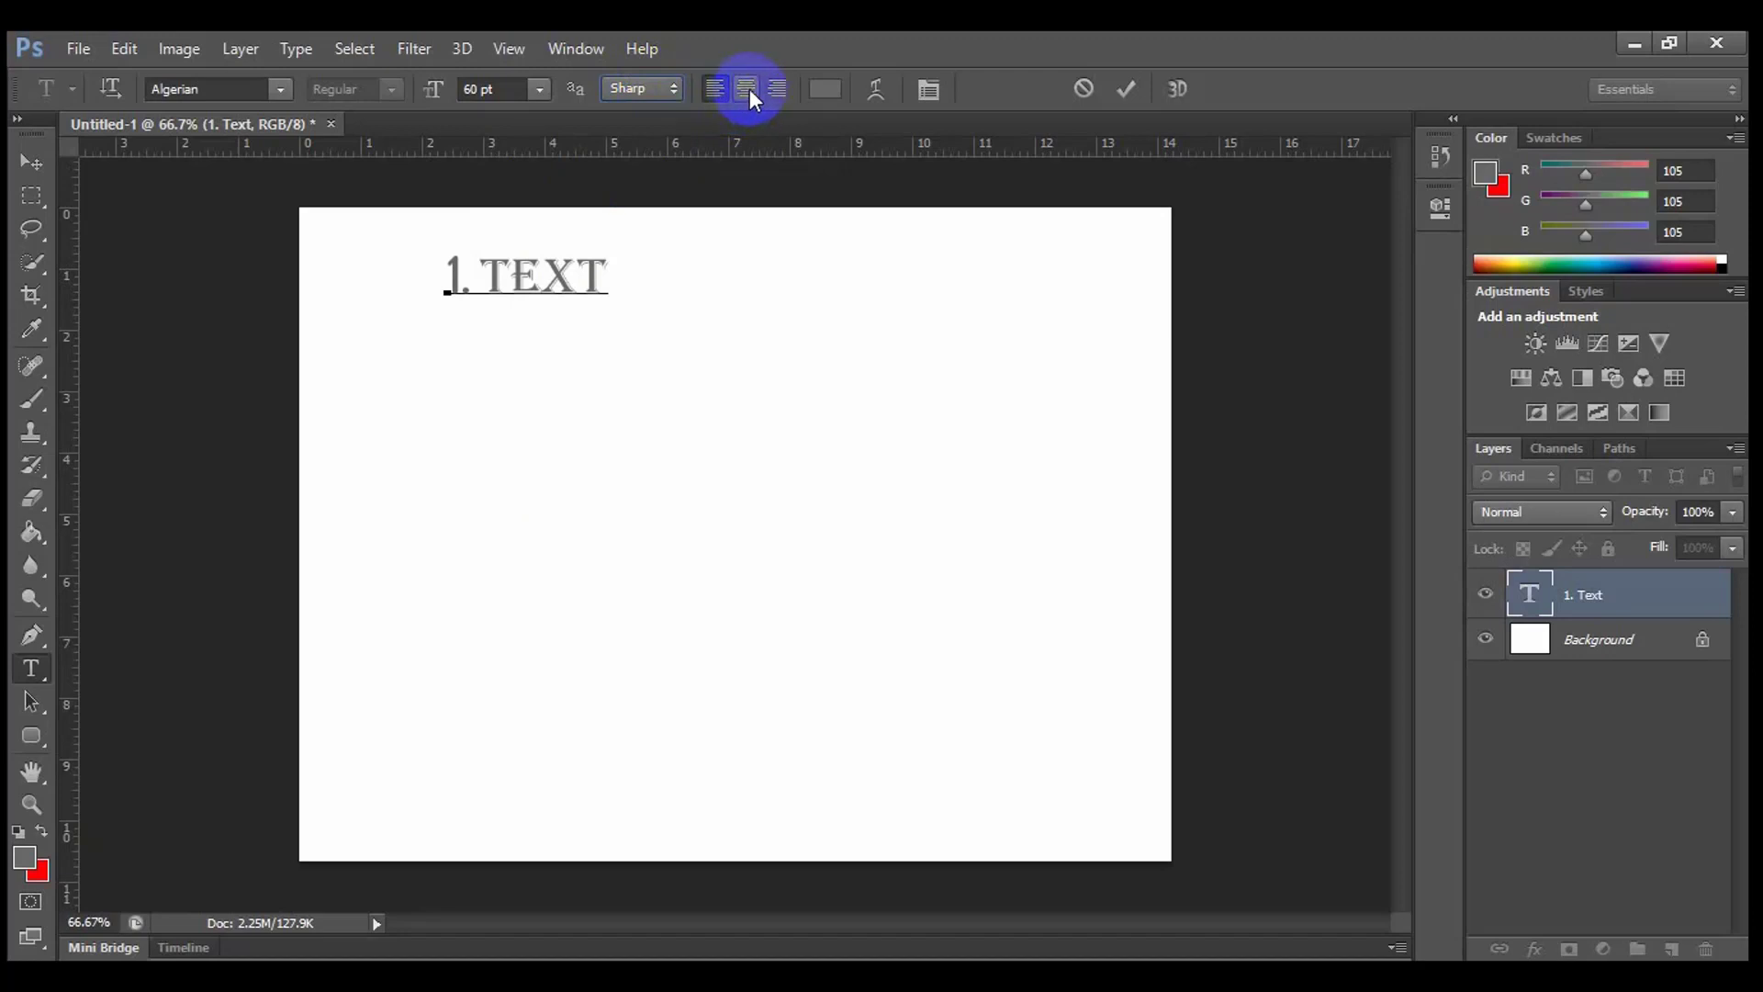
{"action": "left_click", "coordinate": [747, 89]}
{"action": "left_click", "coordinate": [777, 88]}
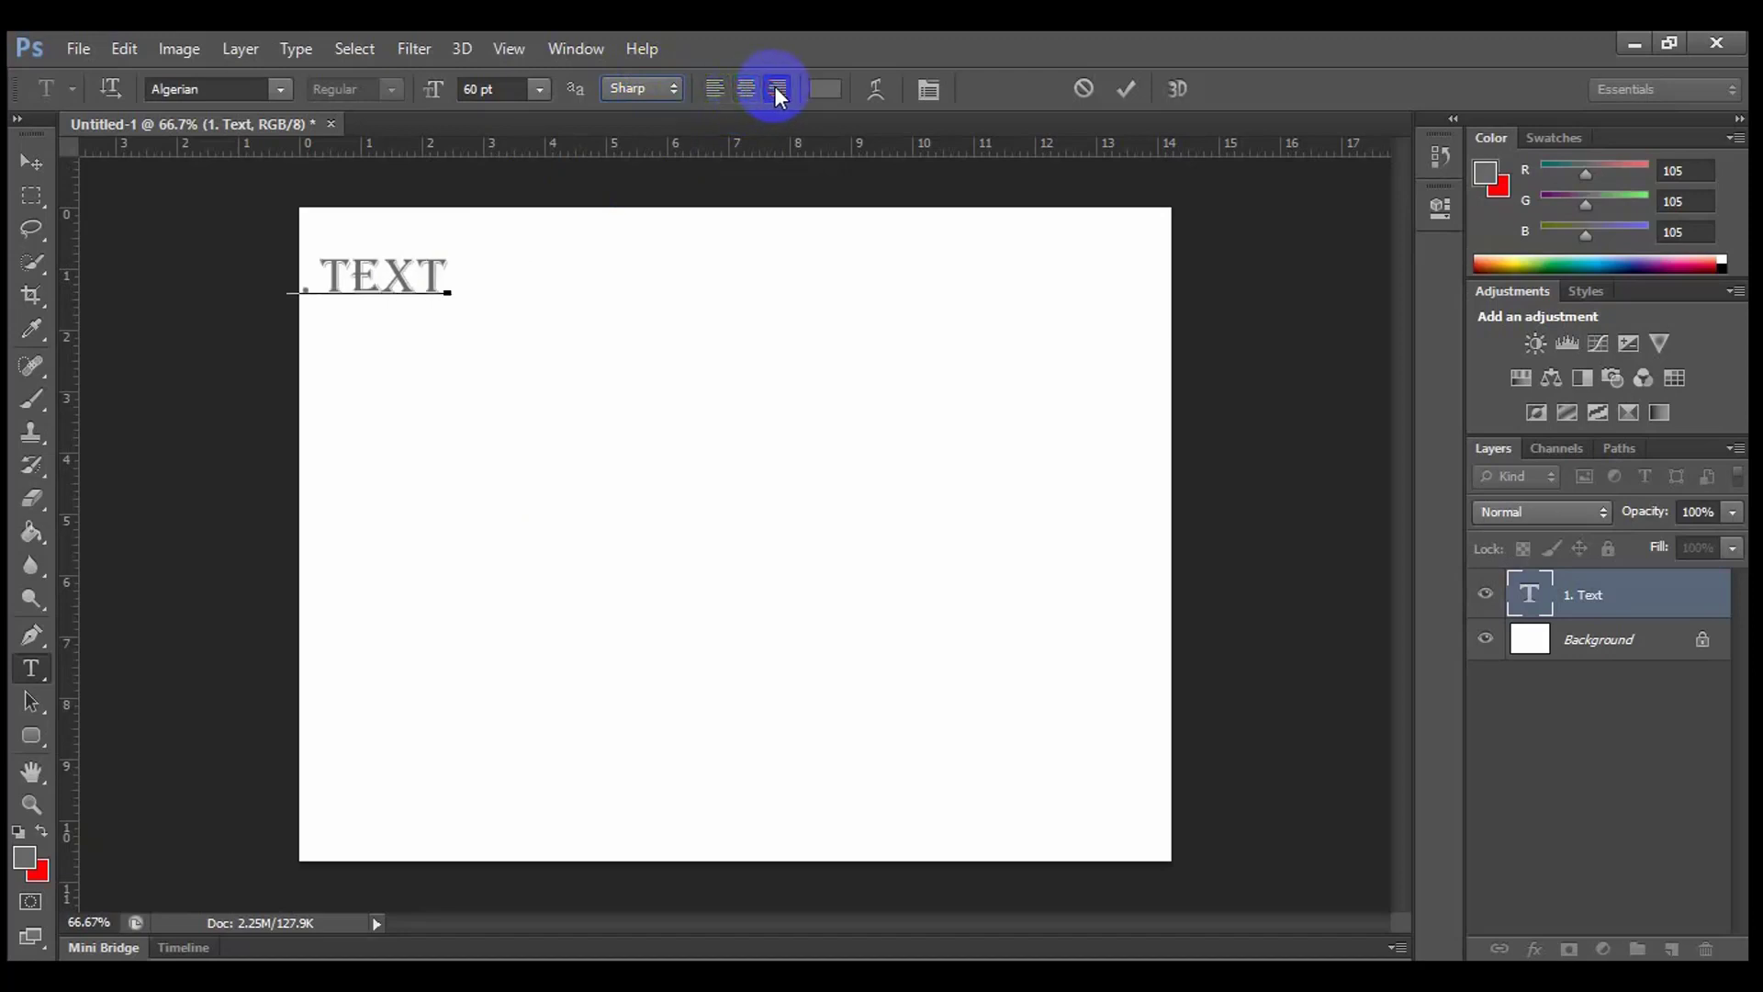
{"action": "left_click", "coordinate": [713, 88]}
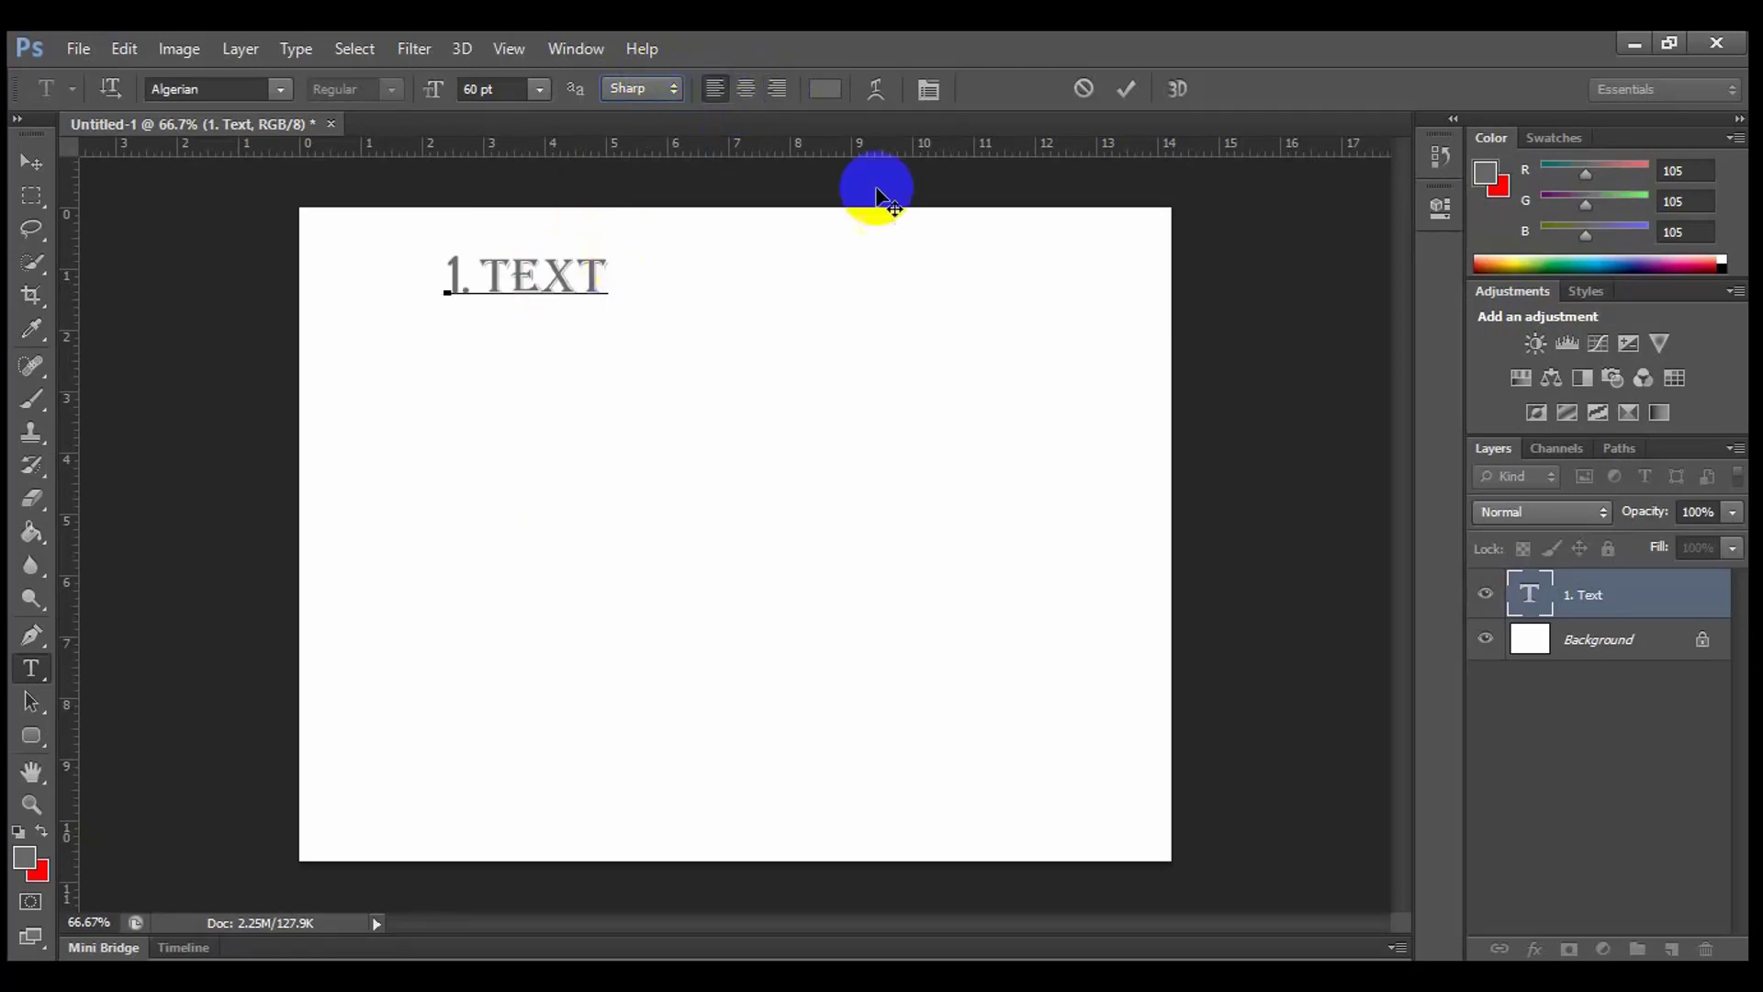
Try the Arc and Arc Upper warp styles on the text, and reset the warp style to None.
{"action": "left_click", "coordinate": [875, 89]}
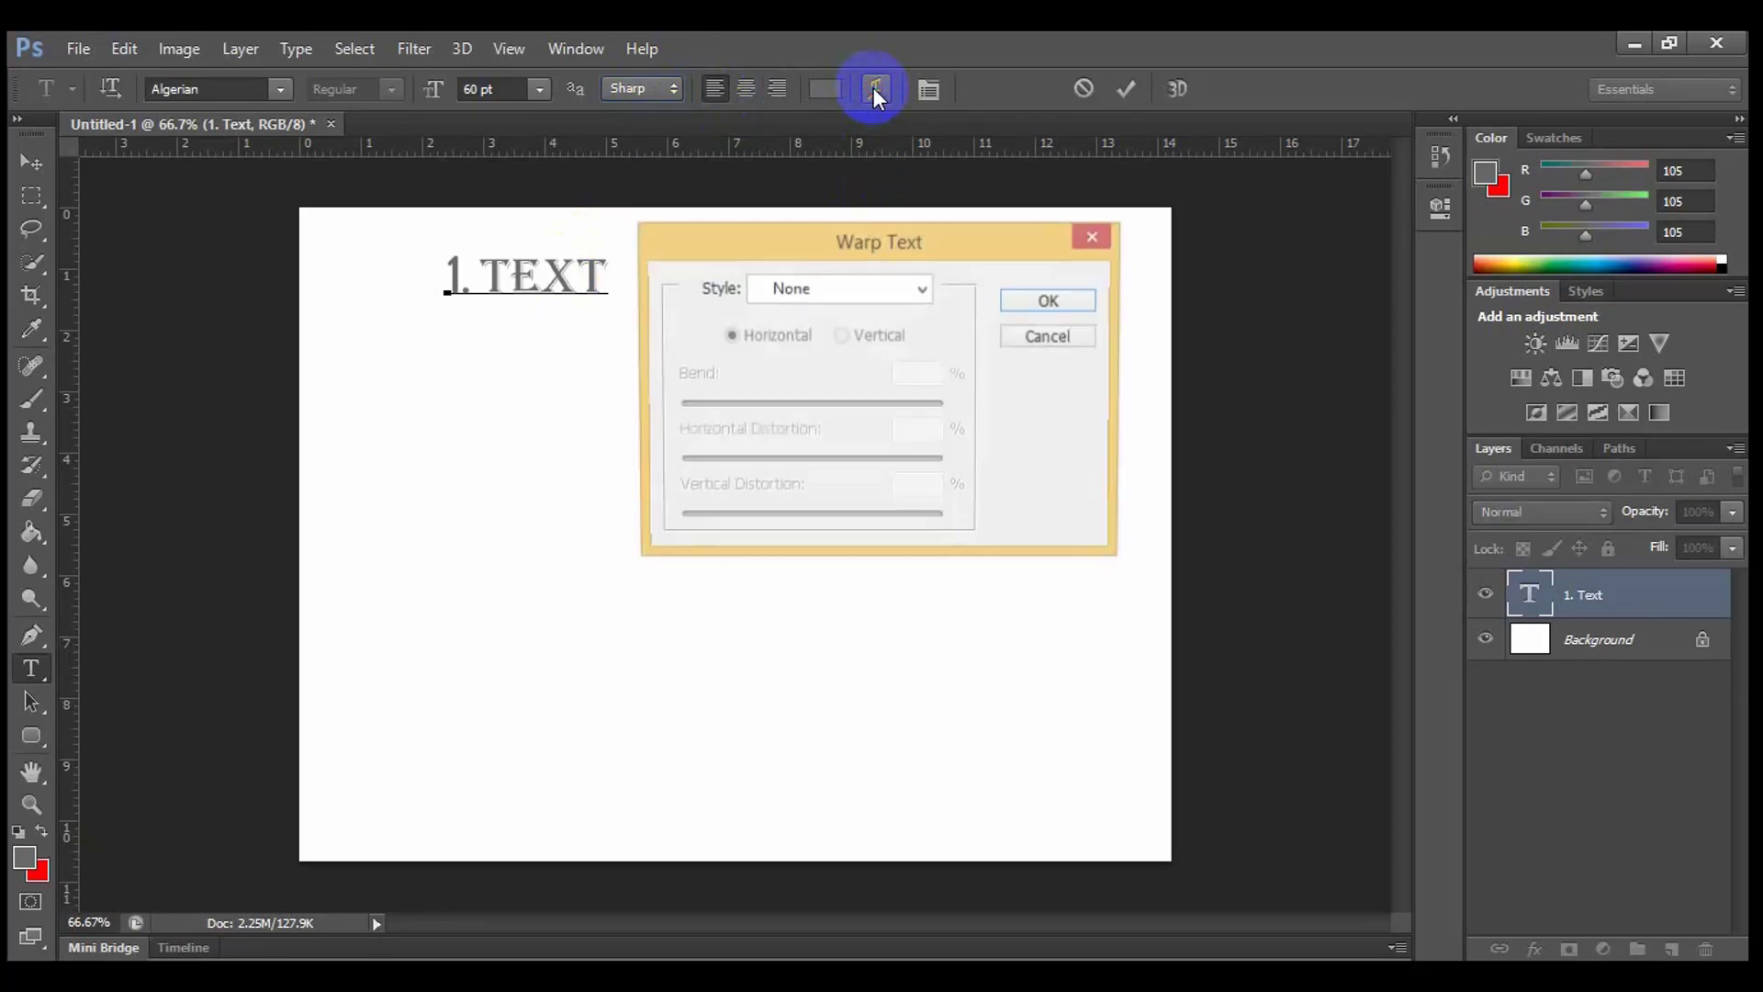
{"action": "left_click", "coordinate": [863, 289]}
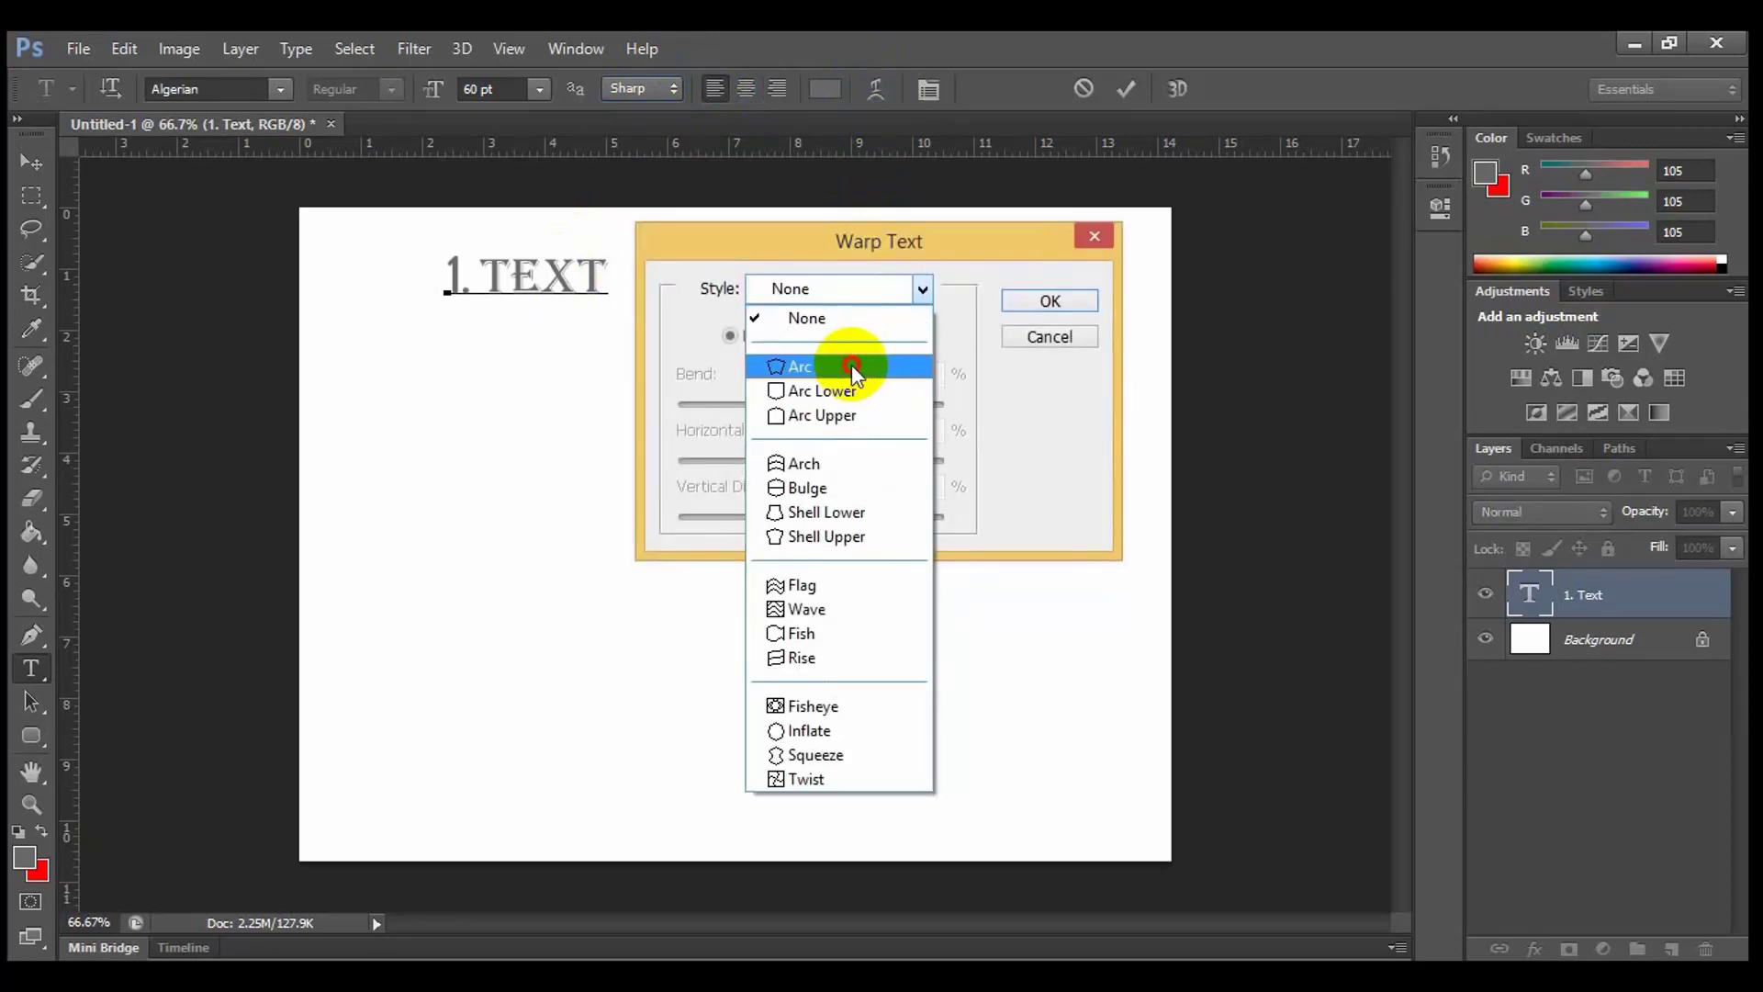
{"action": "left_click", "coordinate": [846, 366]}
{"action": "left_click", "coordinate": [884, 294]}
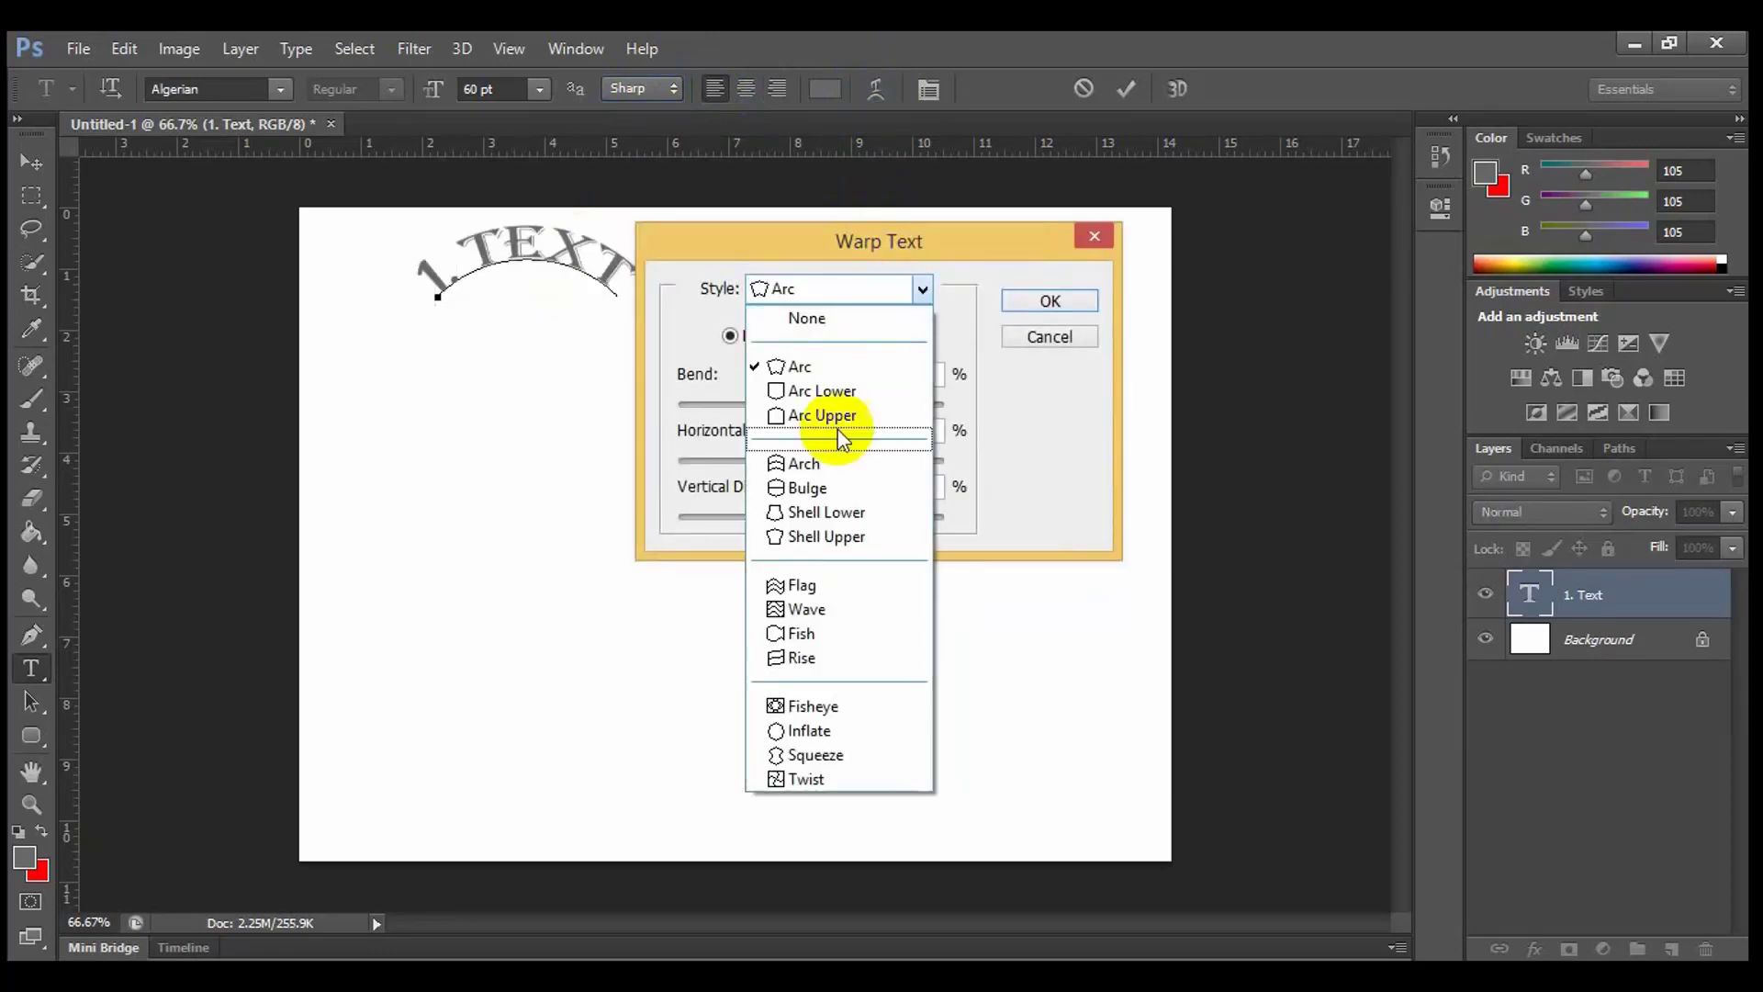
{"action": "left_click", "coordinate": [808, 413]}
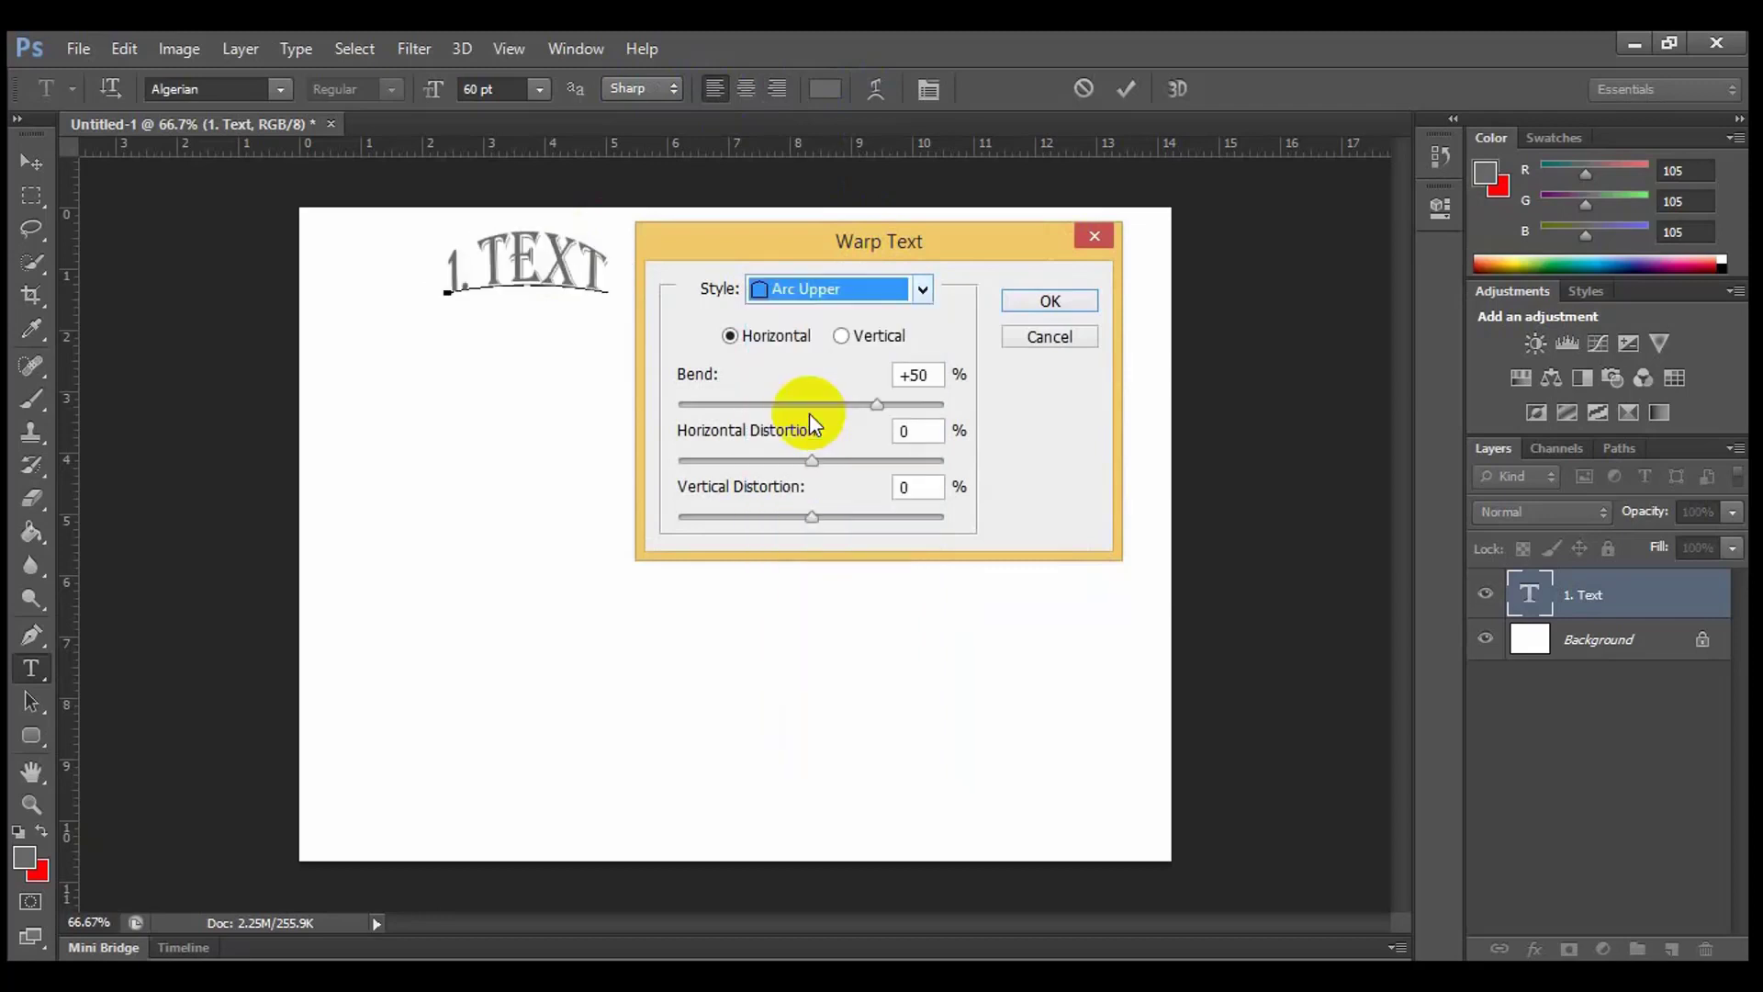
{"action": "left_click", "coordinate": [924, 289]}
{"action": "left_click", "coordinate": [808, 314]}
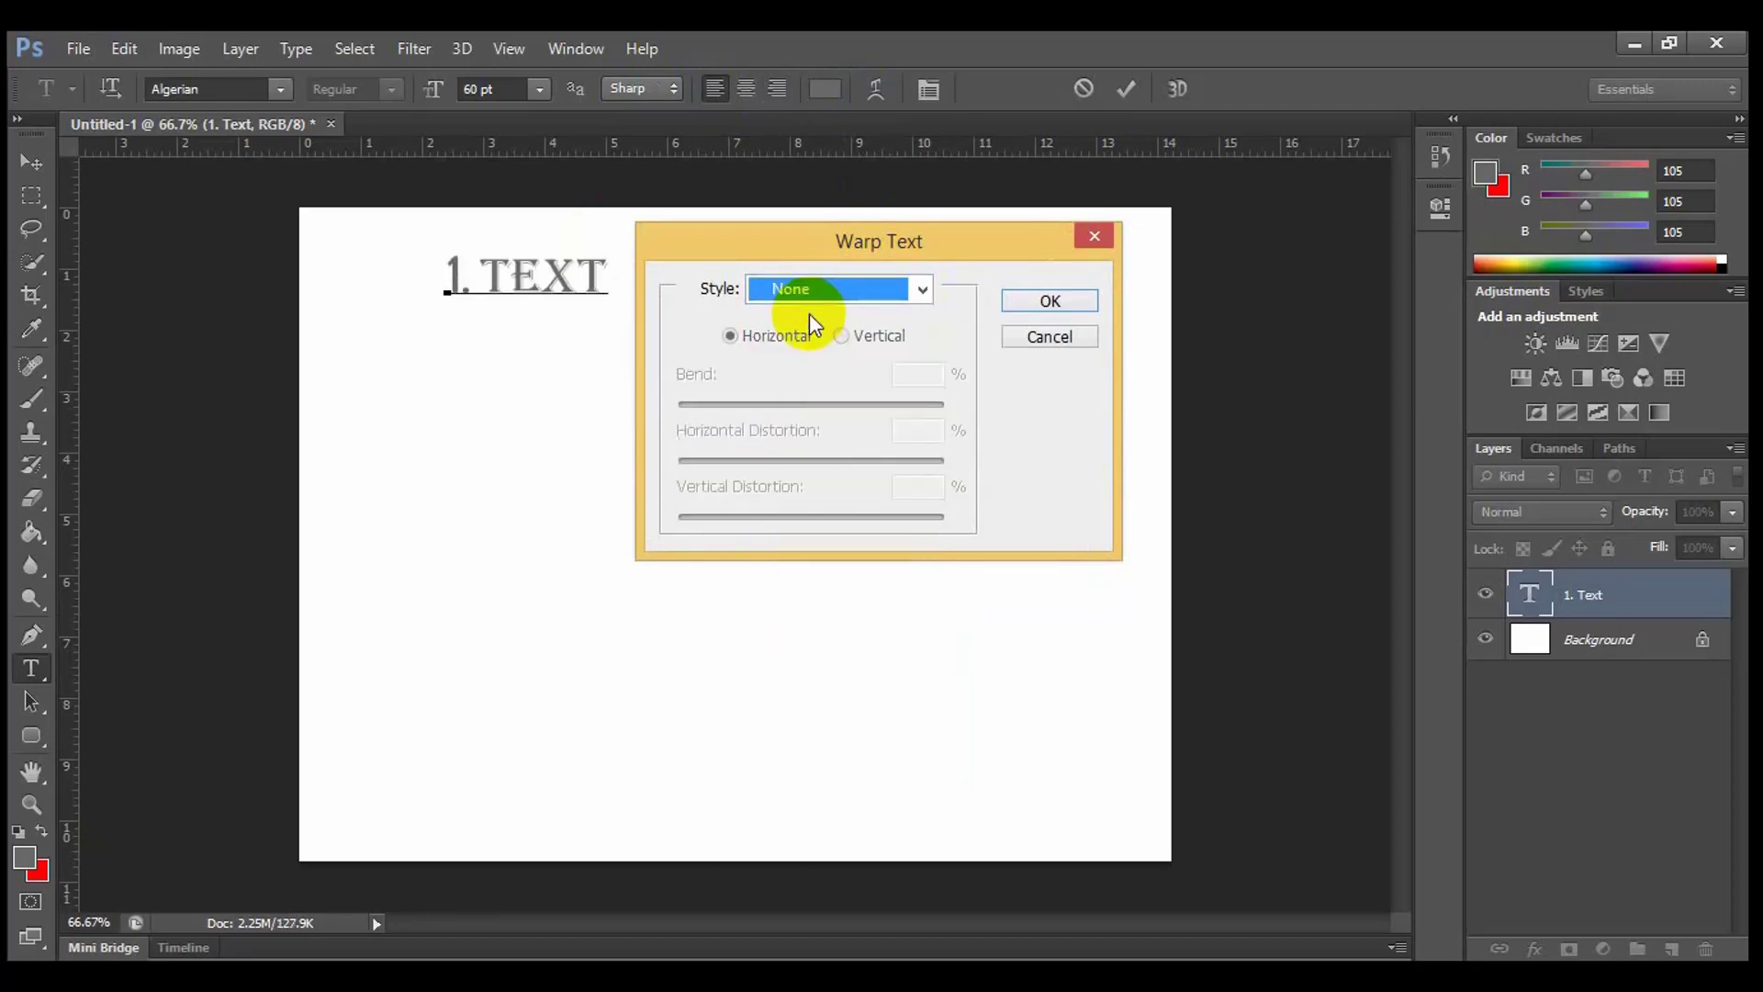
{"action": "left_click", "coordinate": [1029, 301]}
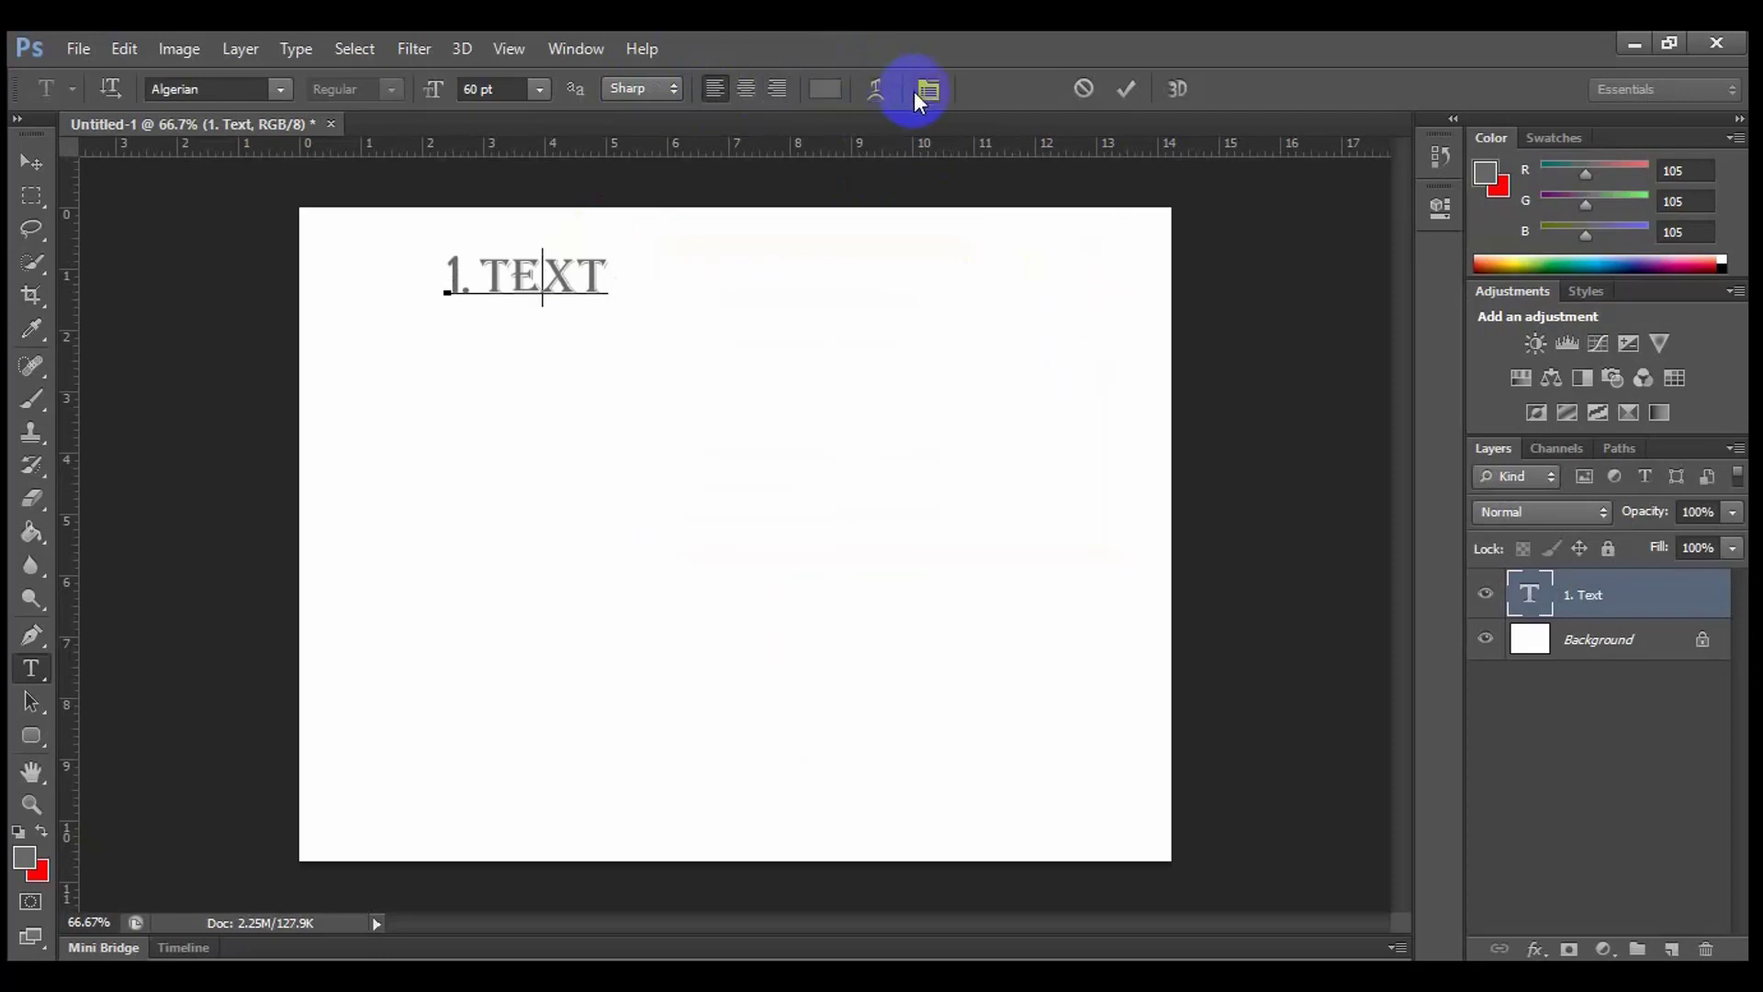
Commit the current edits to the "1. Text" layer.
{"action": "left_click", "coordinate": [1127, 89]}
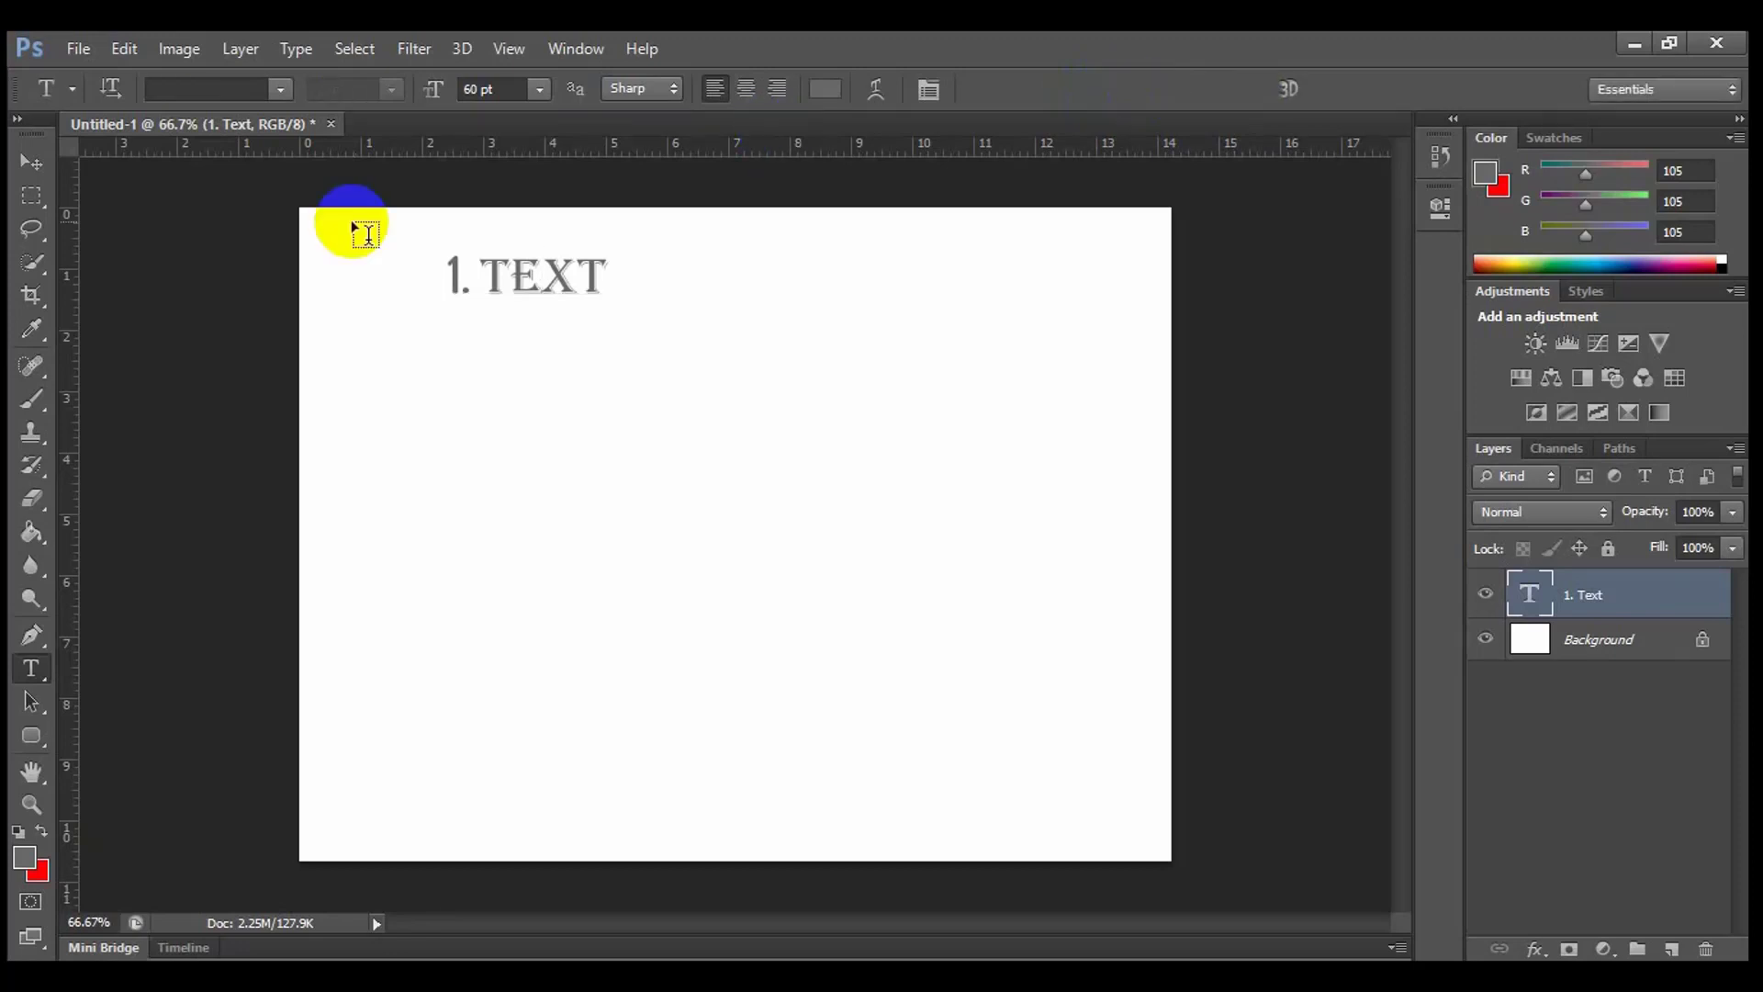
Move the "1. Text" line slightly left and down on the canvas with the Move tool.
{"action": "left_click", "coordinate": [200, 447]}
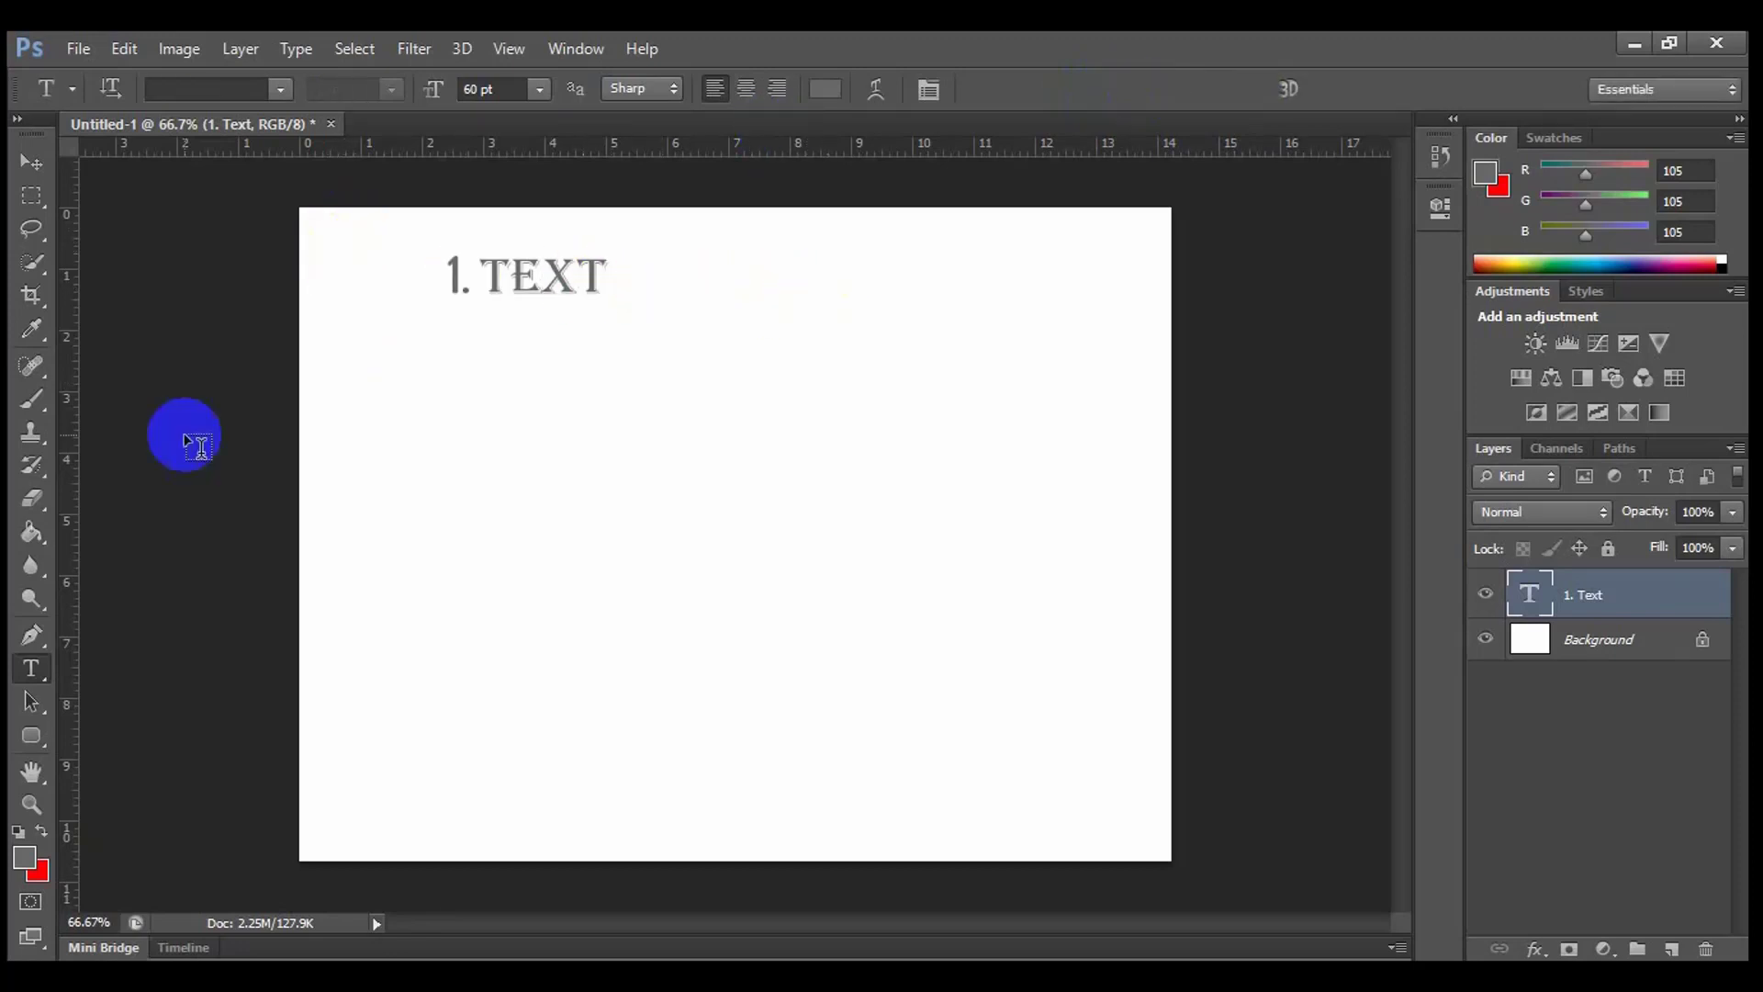
{"action": "left_click", "coordinate": [33, 162]}
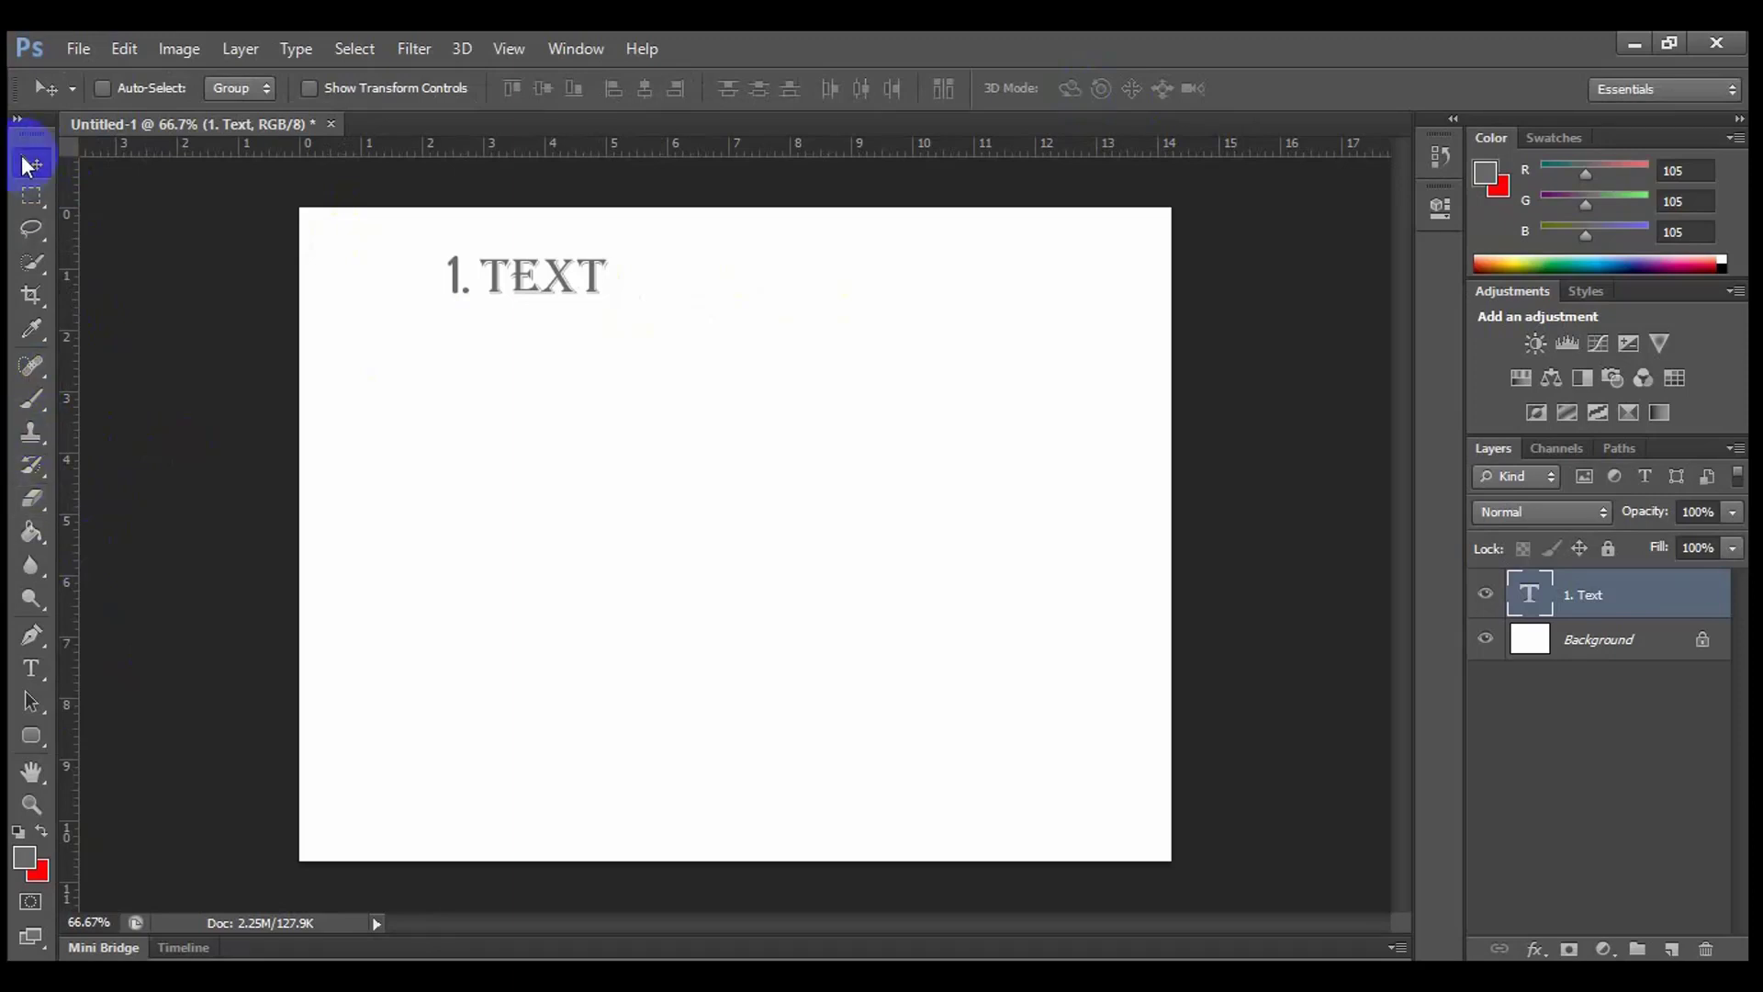
{"action": "left_click", "coordinate": [31, 196]}
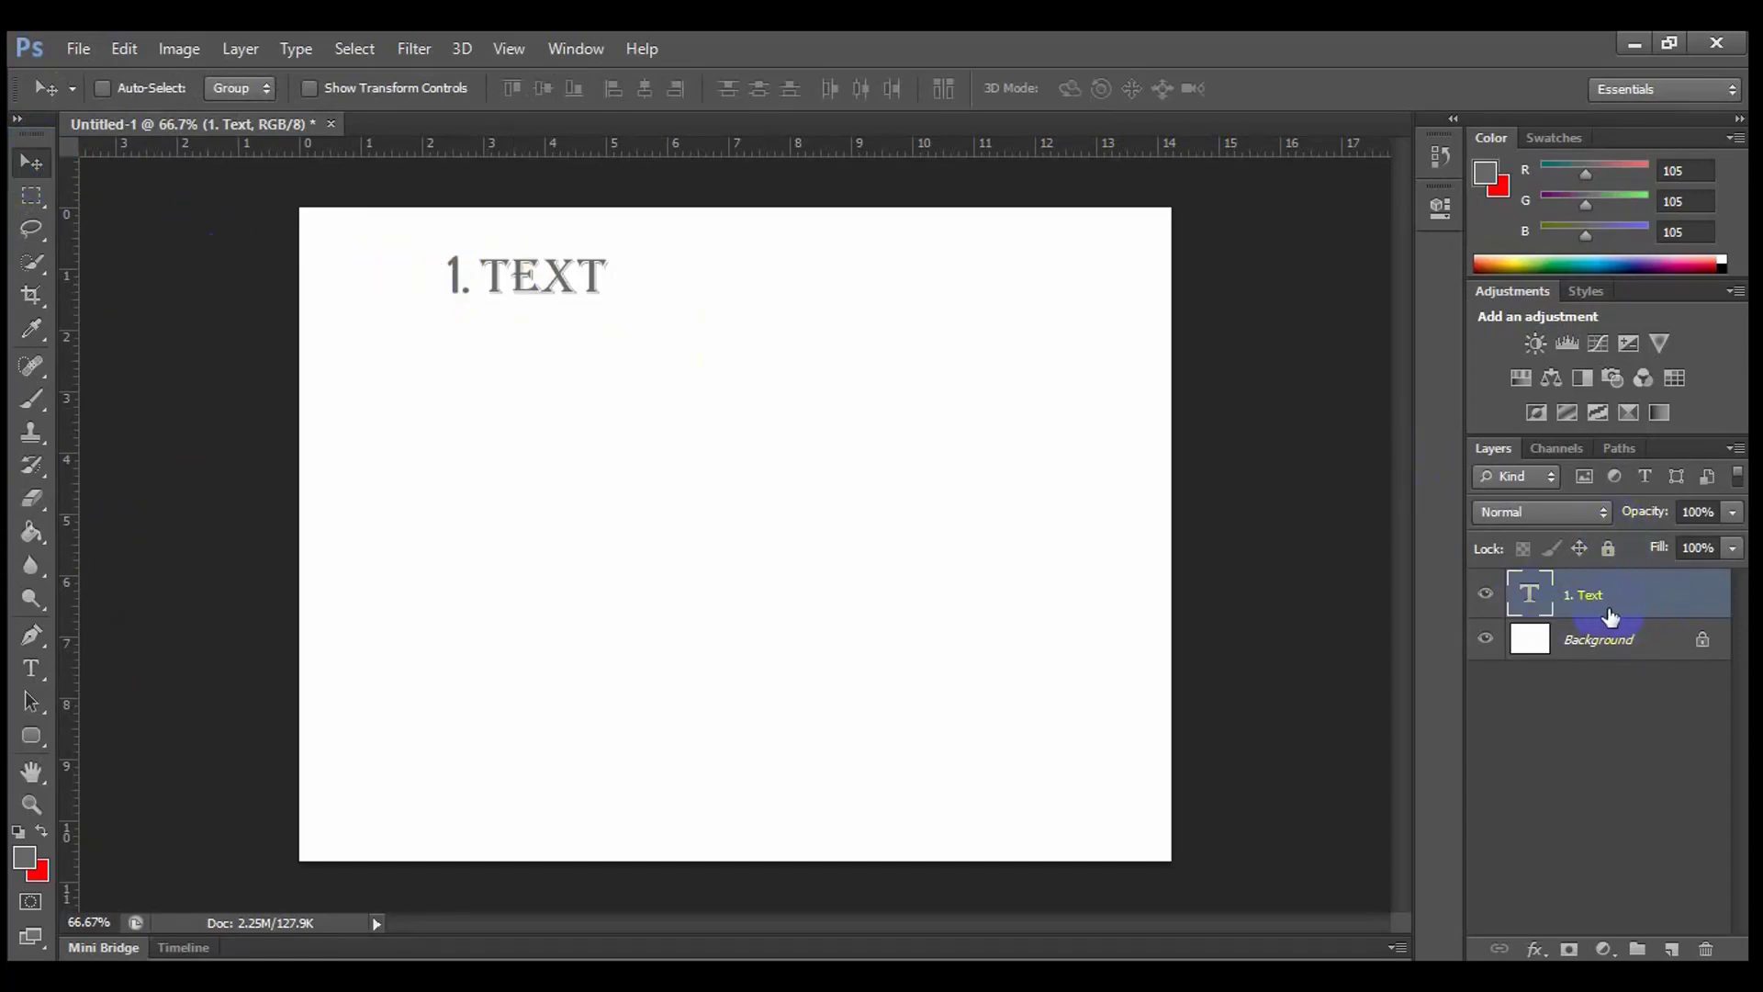
{"action": "left_click_drag", "start_coordinate": [551, 283], "coordinate": [508, 296]}
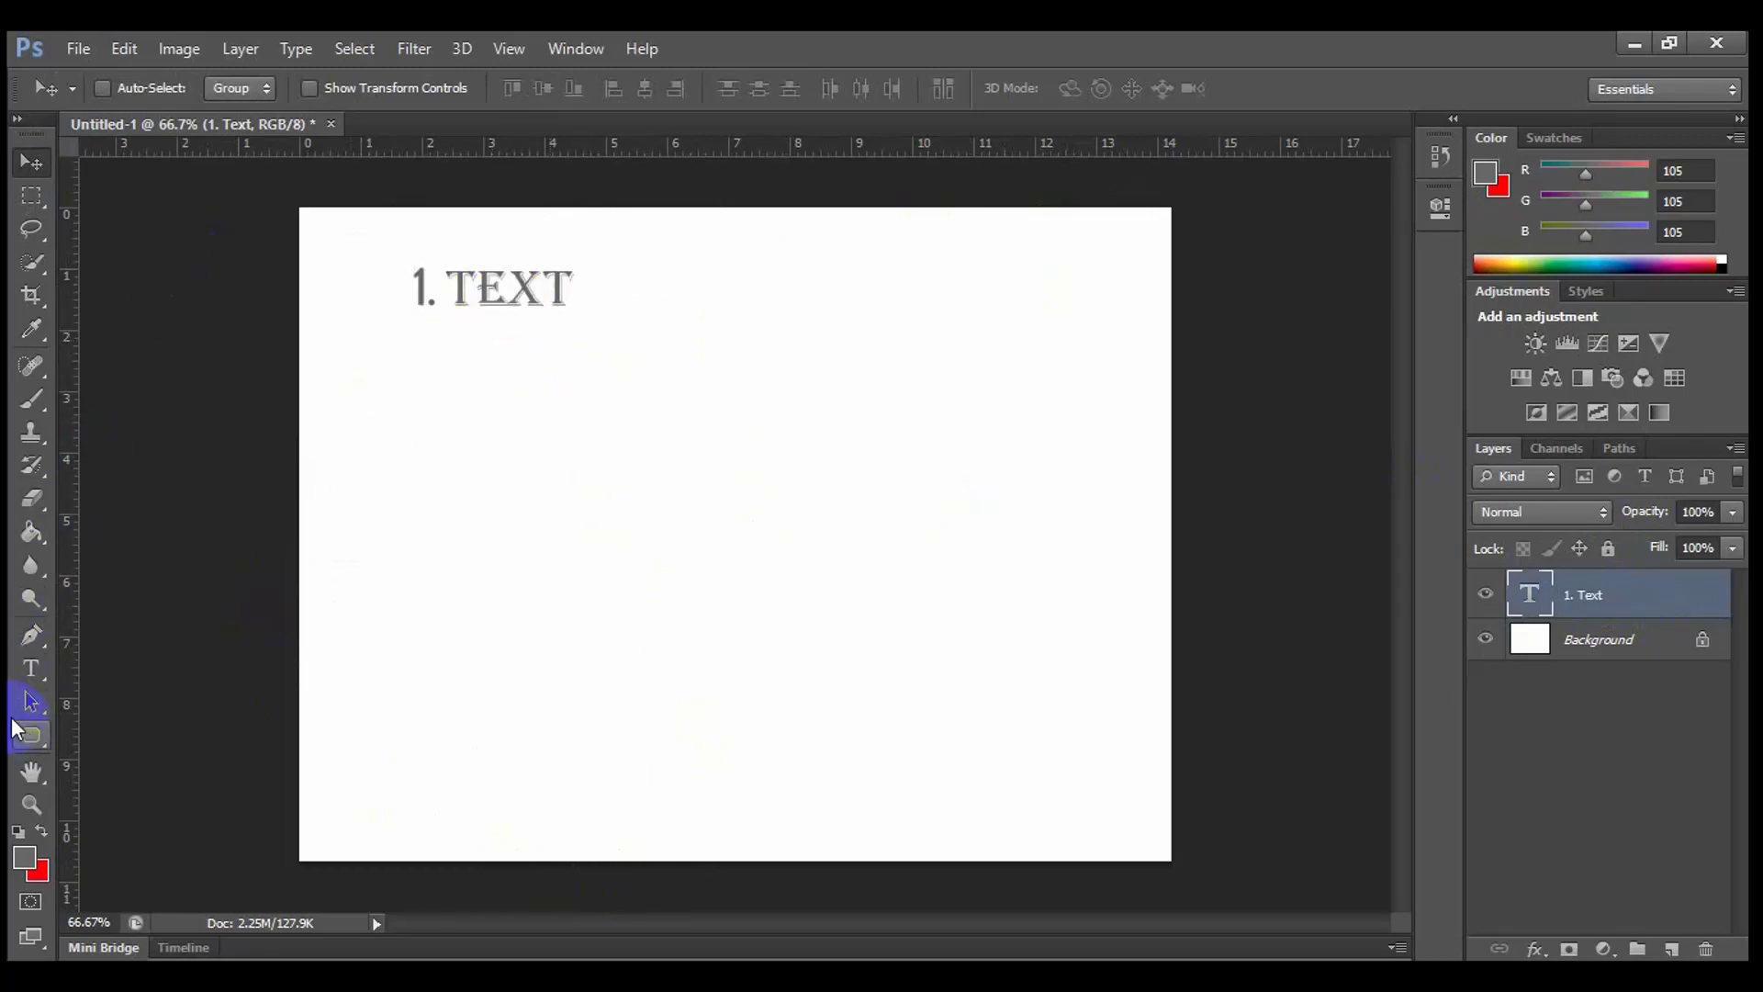
Try the Zoom tool's zoom-in and zoom-out modes on the canvas, going up to 3200% and down to 0.7%.
{"action": "left_click", "coordinate": [34, 799]}
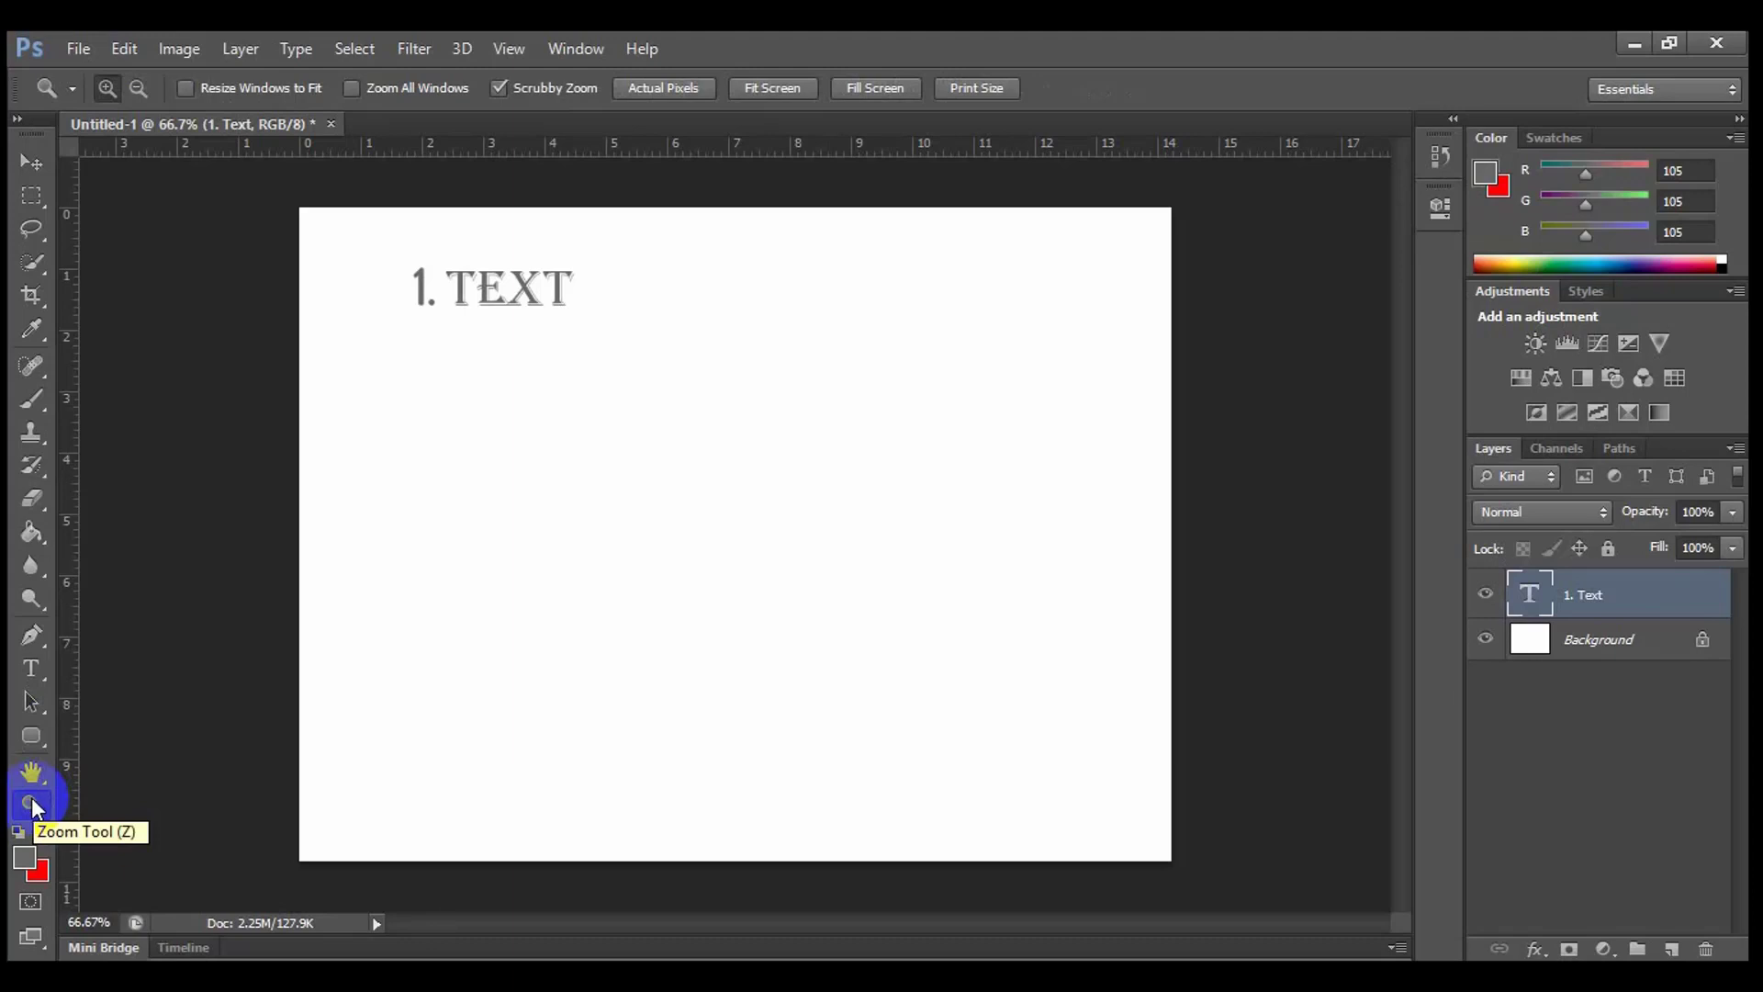
{"action": "left_click", "coordinate": [107, 90]}
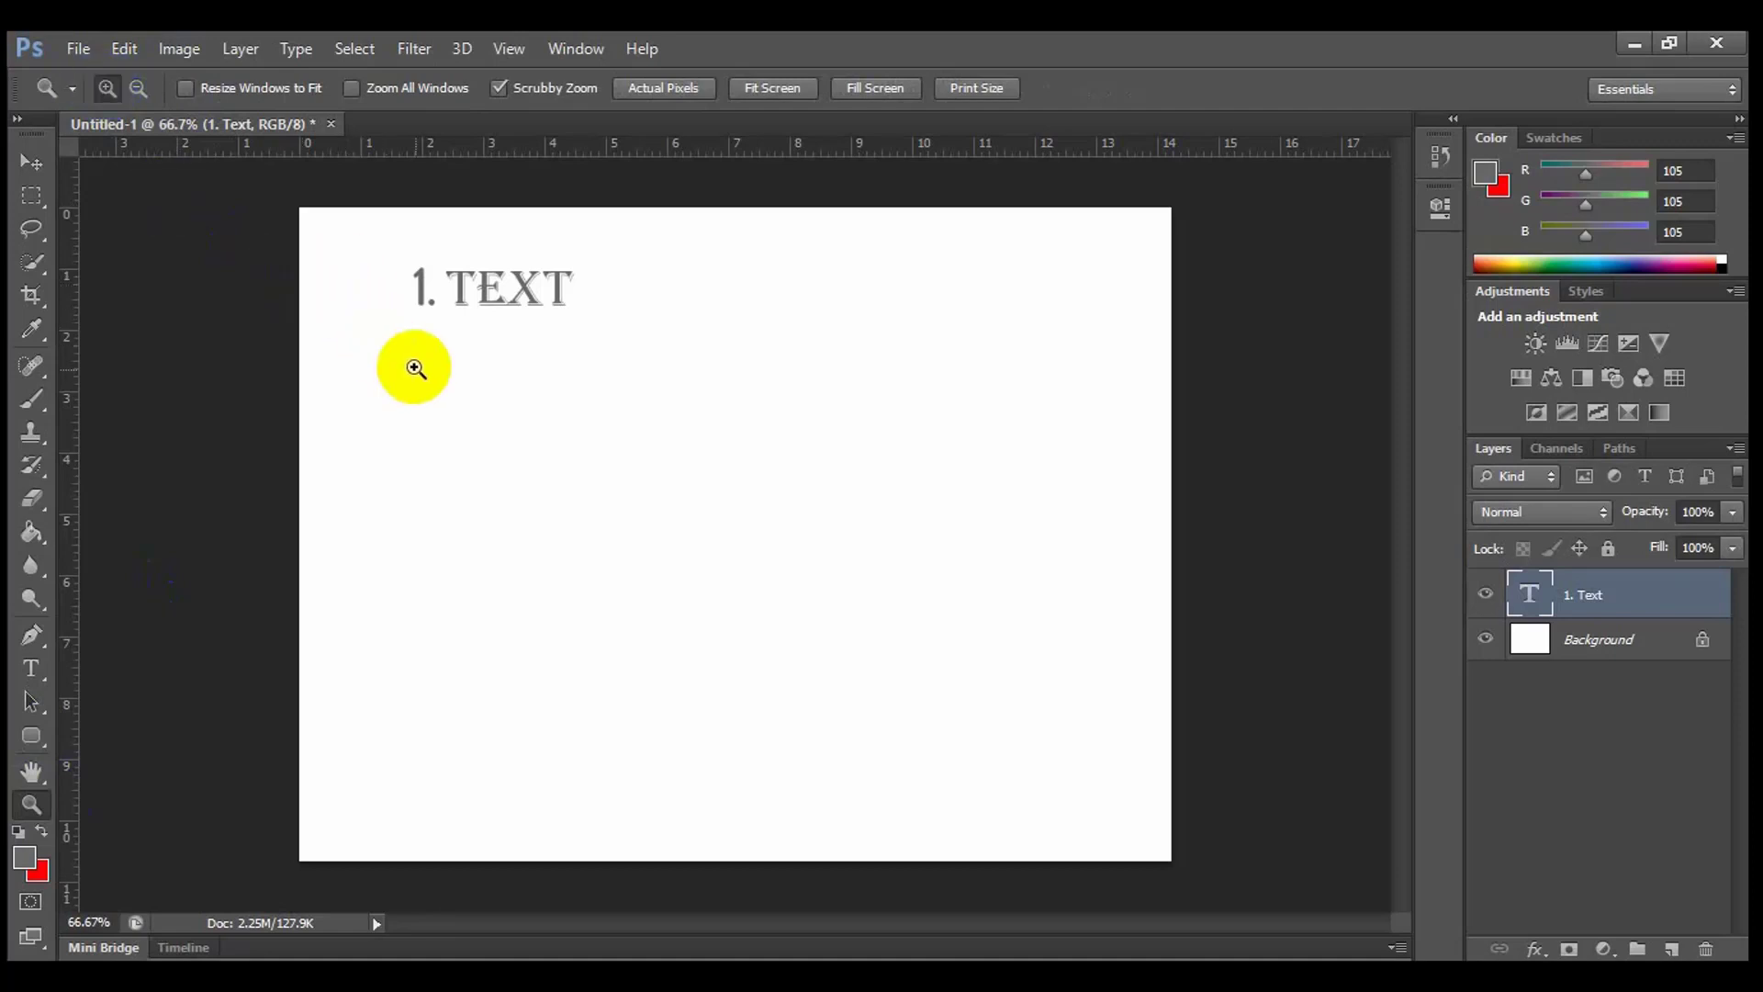
{"action": "left_click_drag", "start_coordinate": [432, 382], "coordinate": [445, 382]}
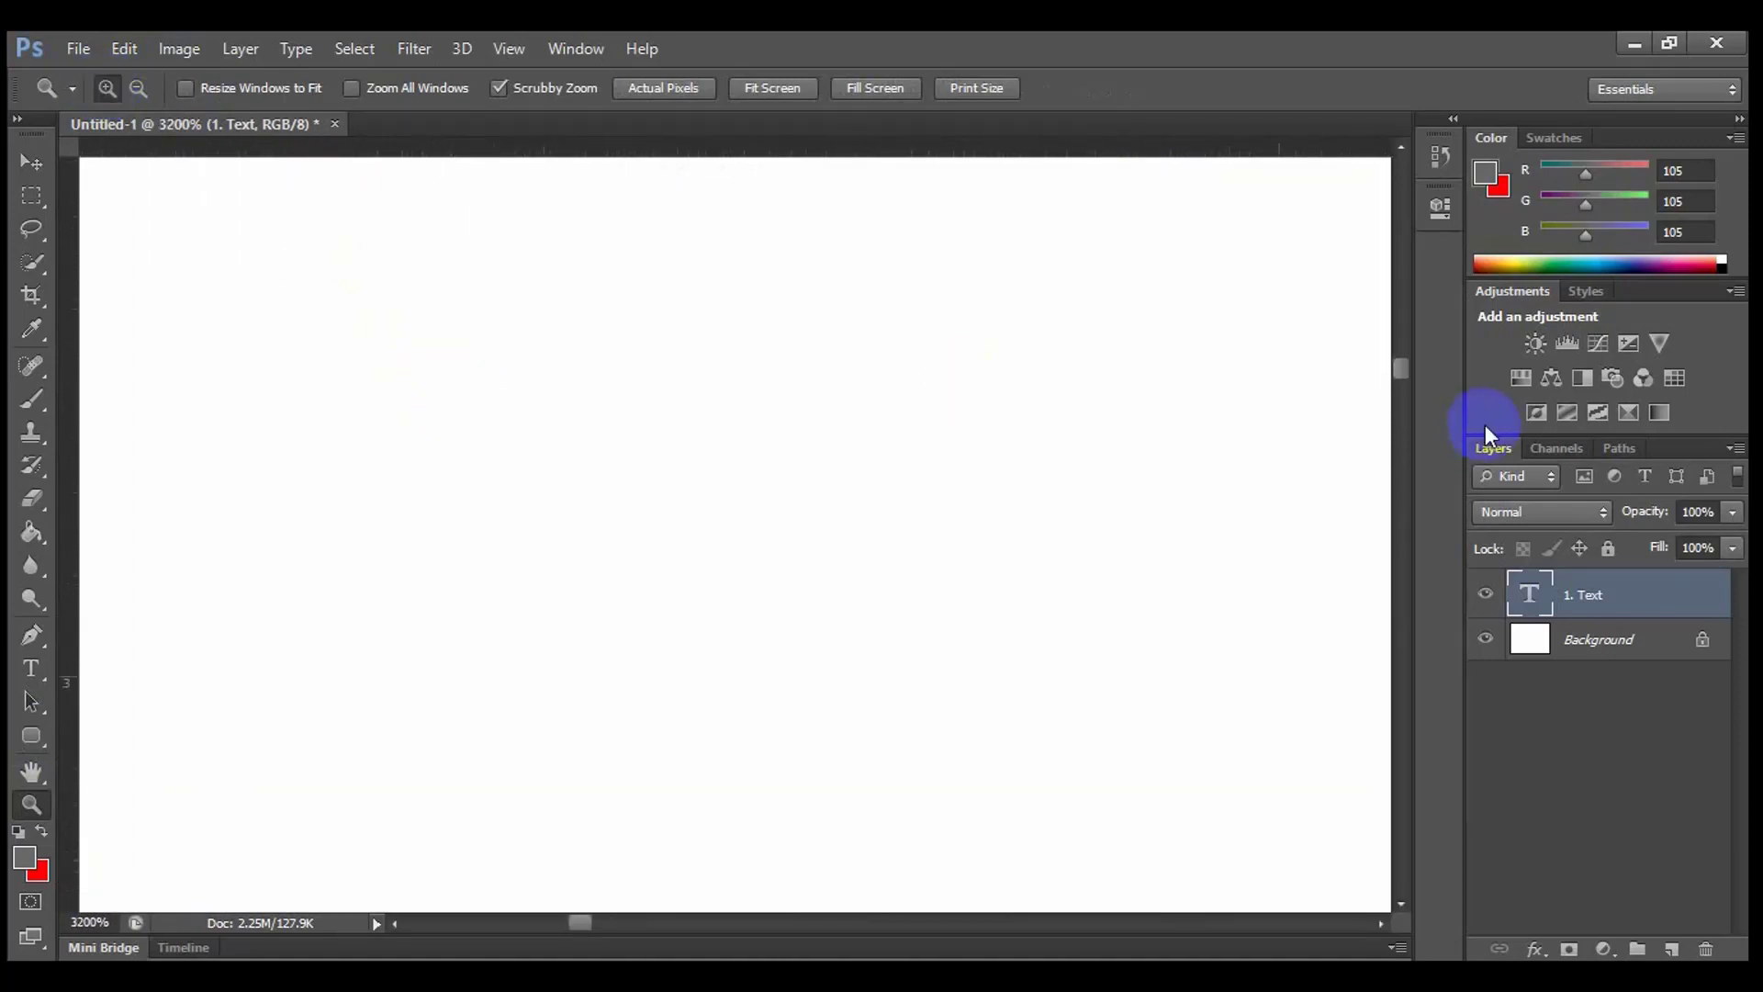
{"action": "left_click", "coordinate": [108, 91]}
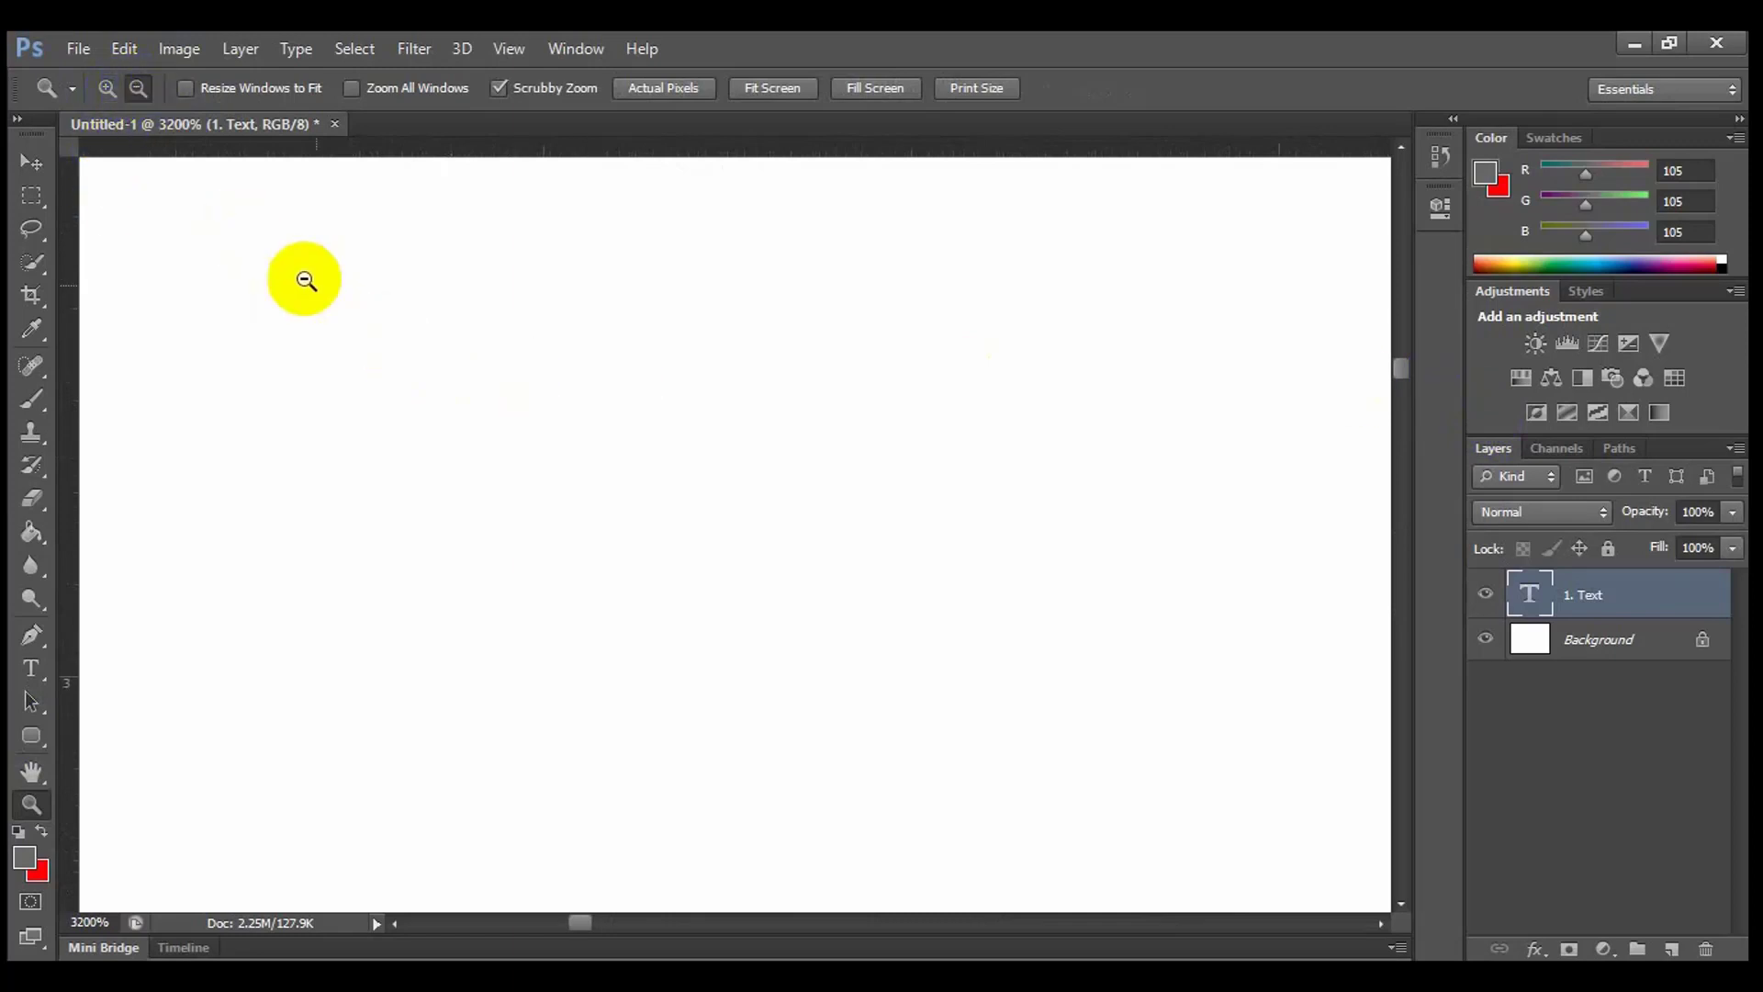
{"action": "left_click_drag", "start_coordinate": [379, 331], "coordinate": [621, 508]}
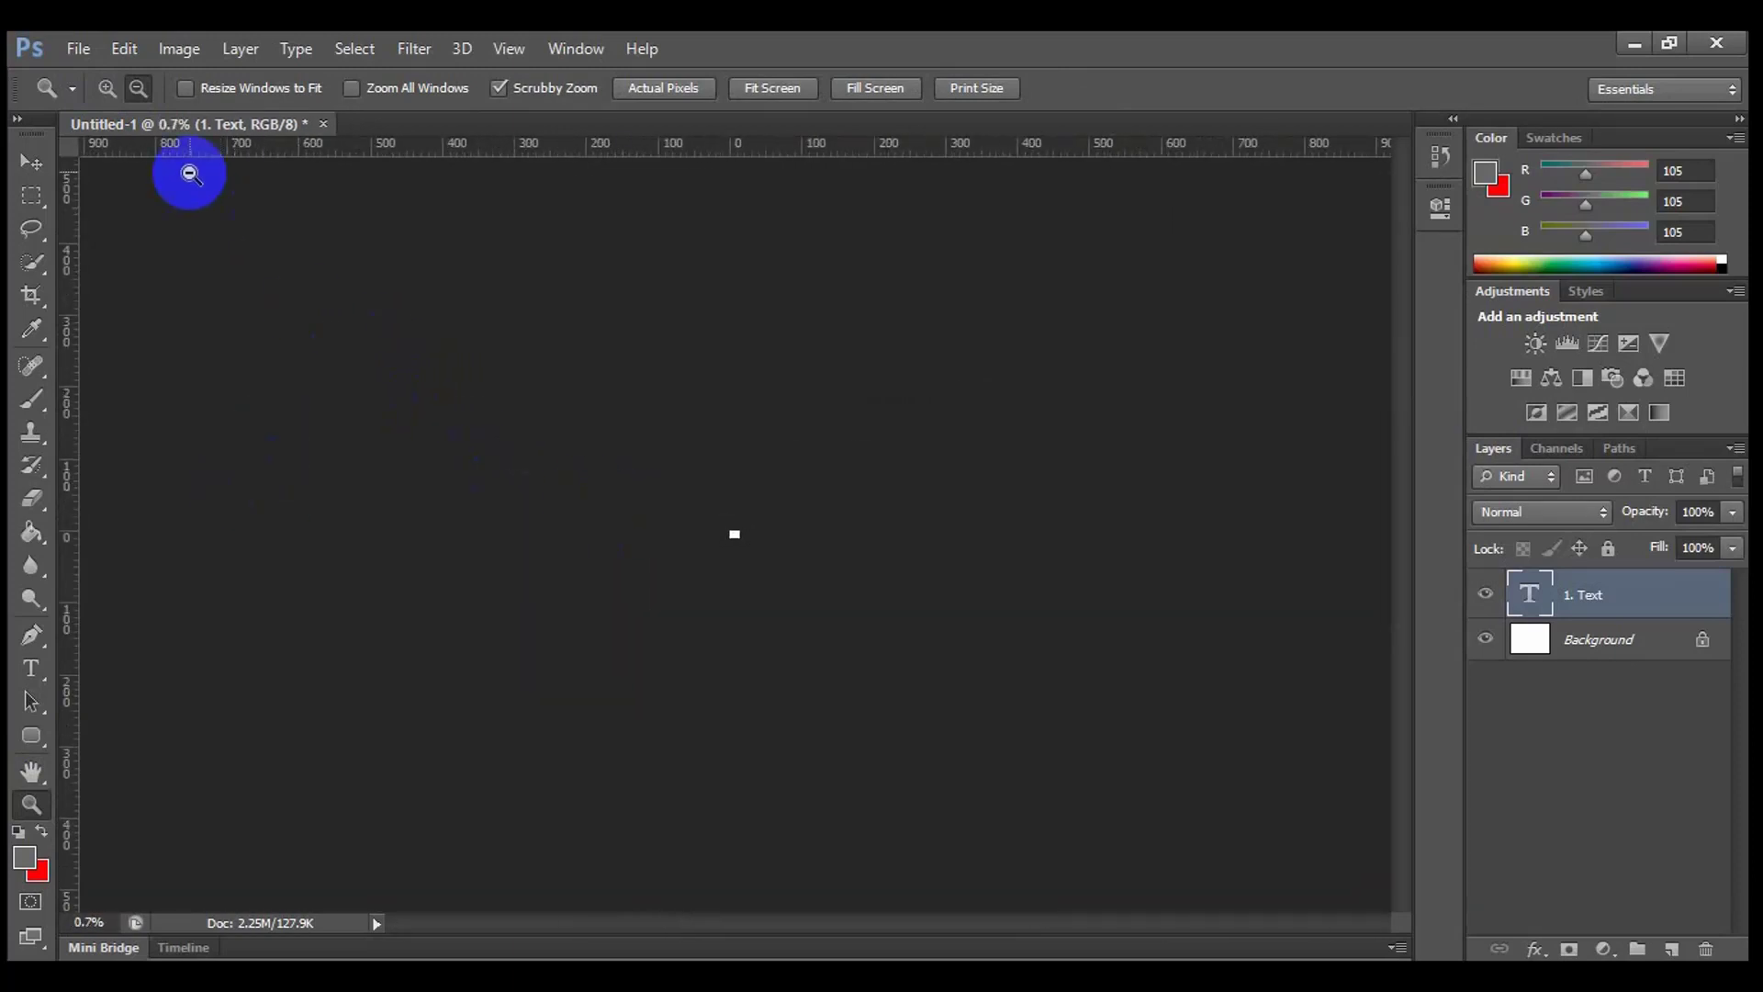
{"action": "left_click", "coordinate": [105, 89]}
{"action": "left_click_drag", "start_coordinate": [472, 456], "coordinate": [477, 456]}
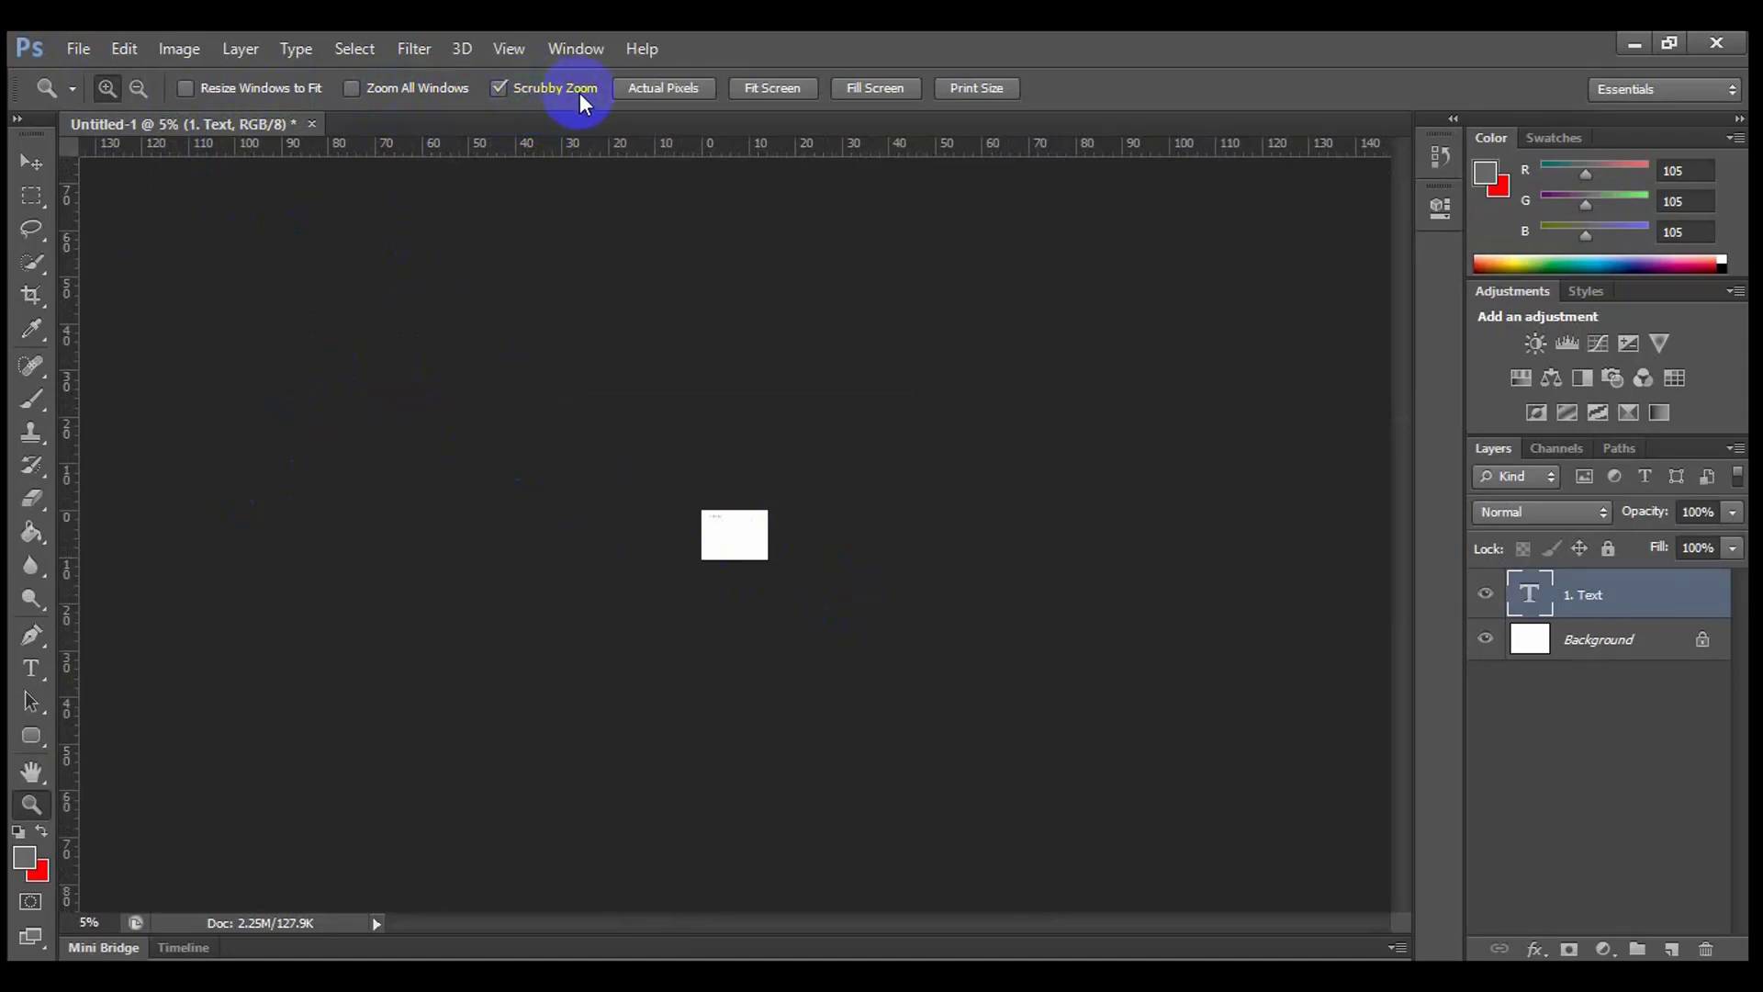
Compare the Actual Pixels, Fit Screen, Fill Screen and Print Size views of the document.
{"action": "left_click", "coordinate": [661, 88]}
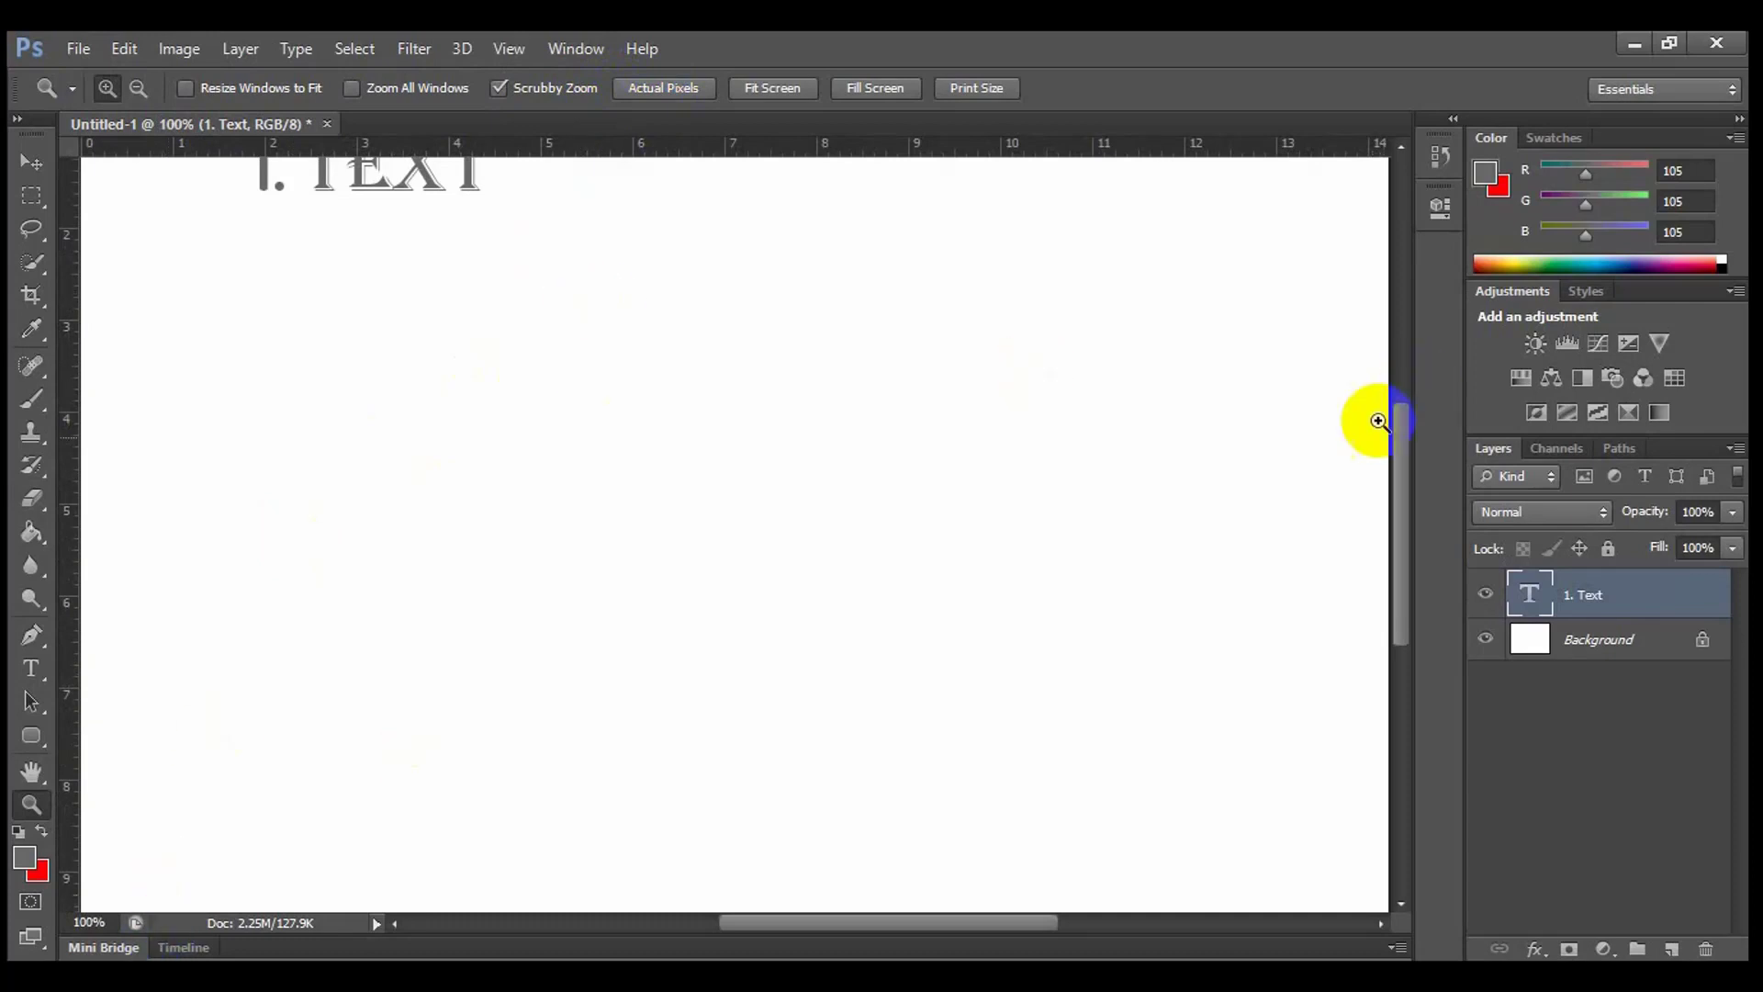
{"action": "left_click", "coordinate": [774, 90]}
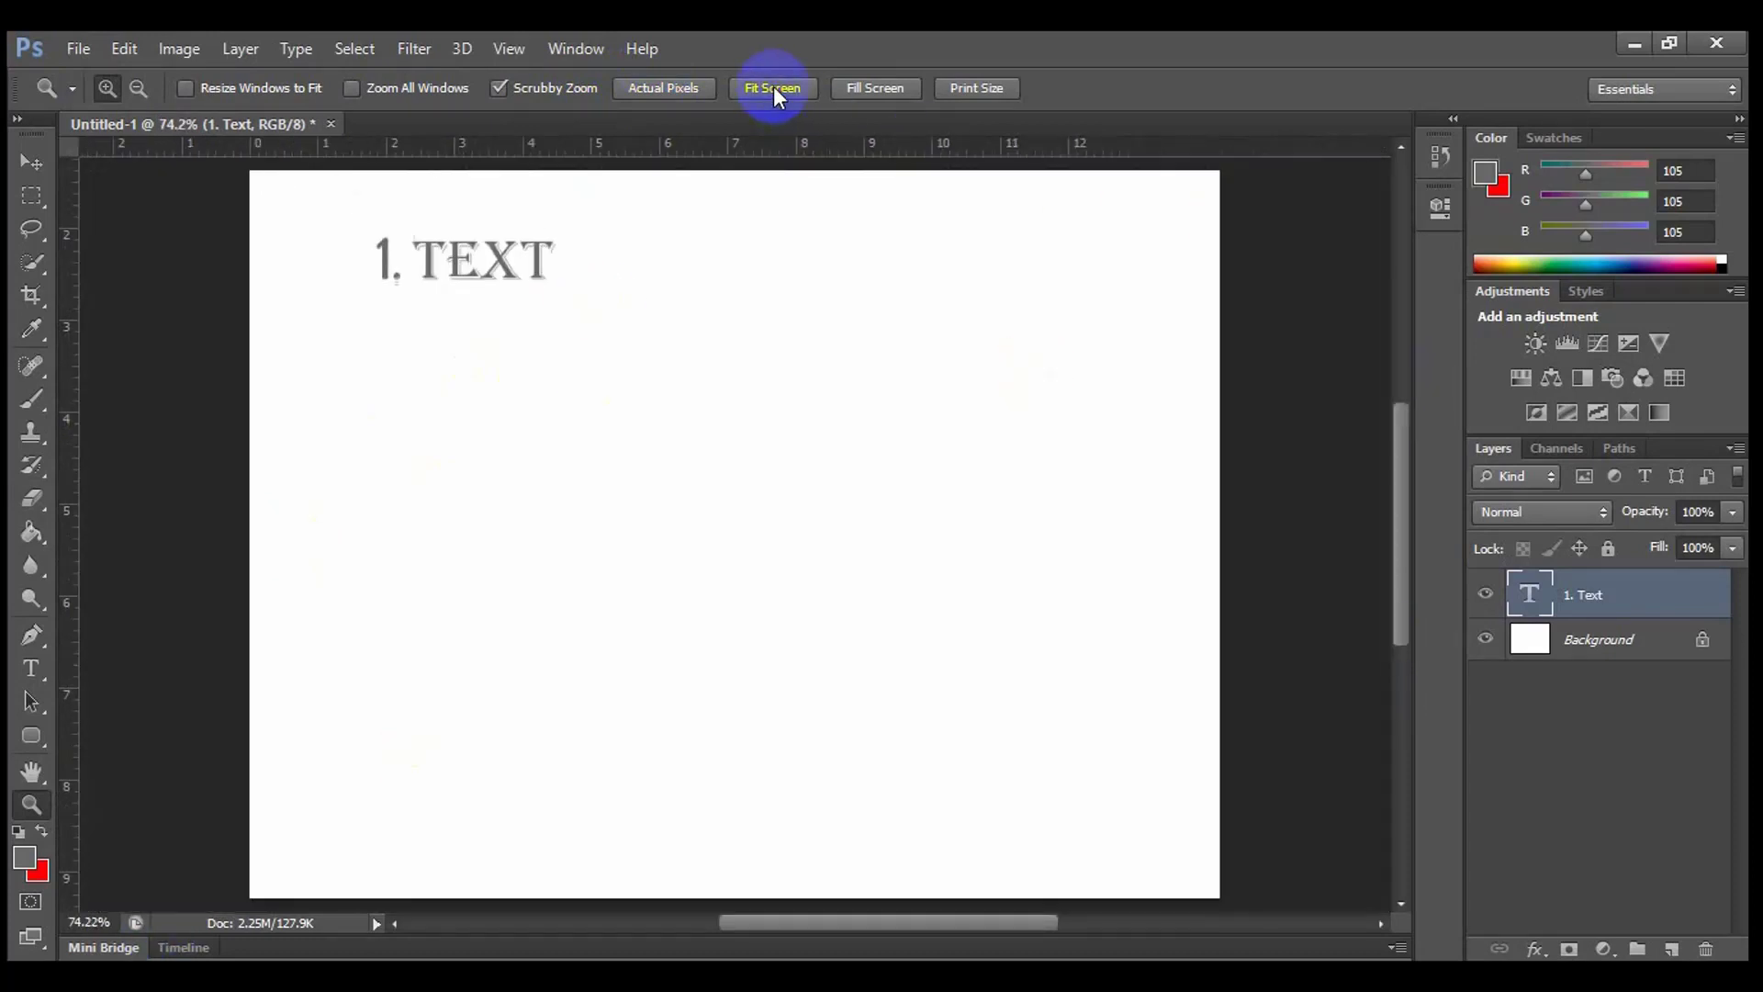
{"action": "left_click", "coordinate": [877, 89]}
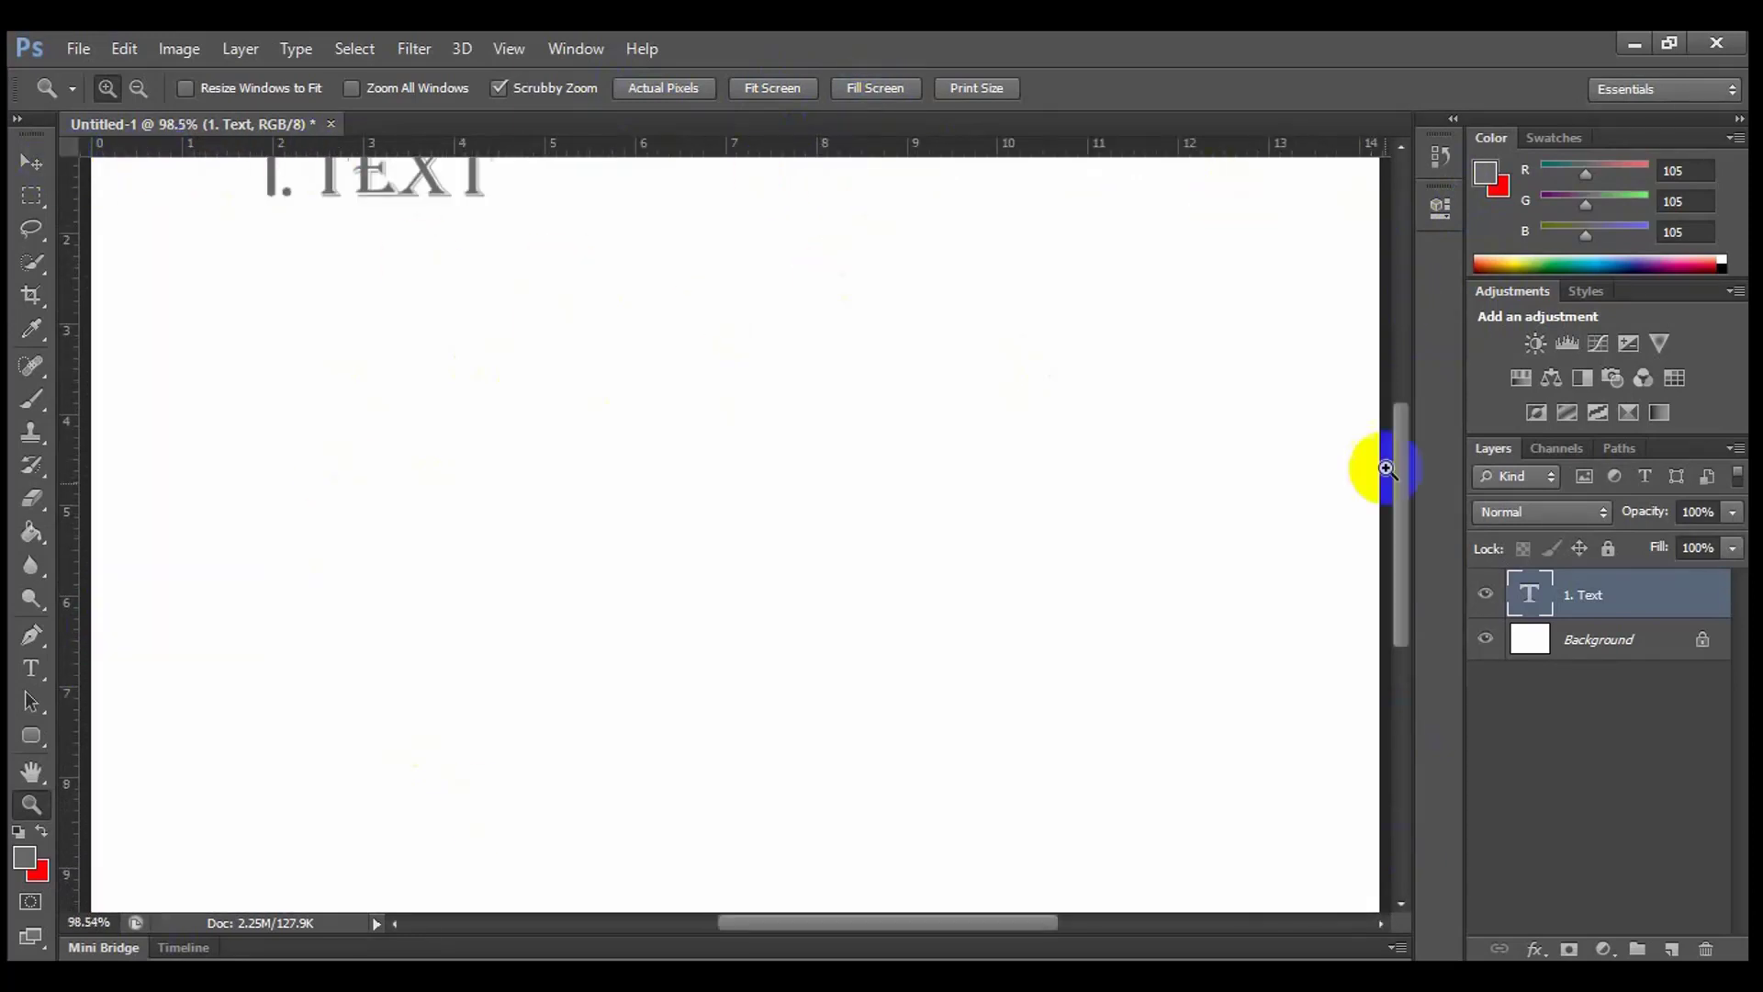
{"action": "left_click", "coordinate": [997, 90]}
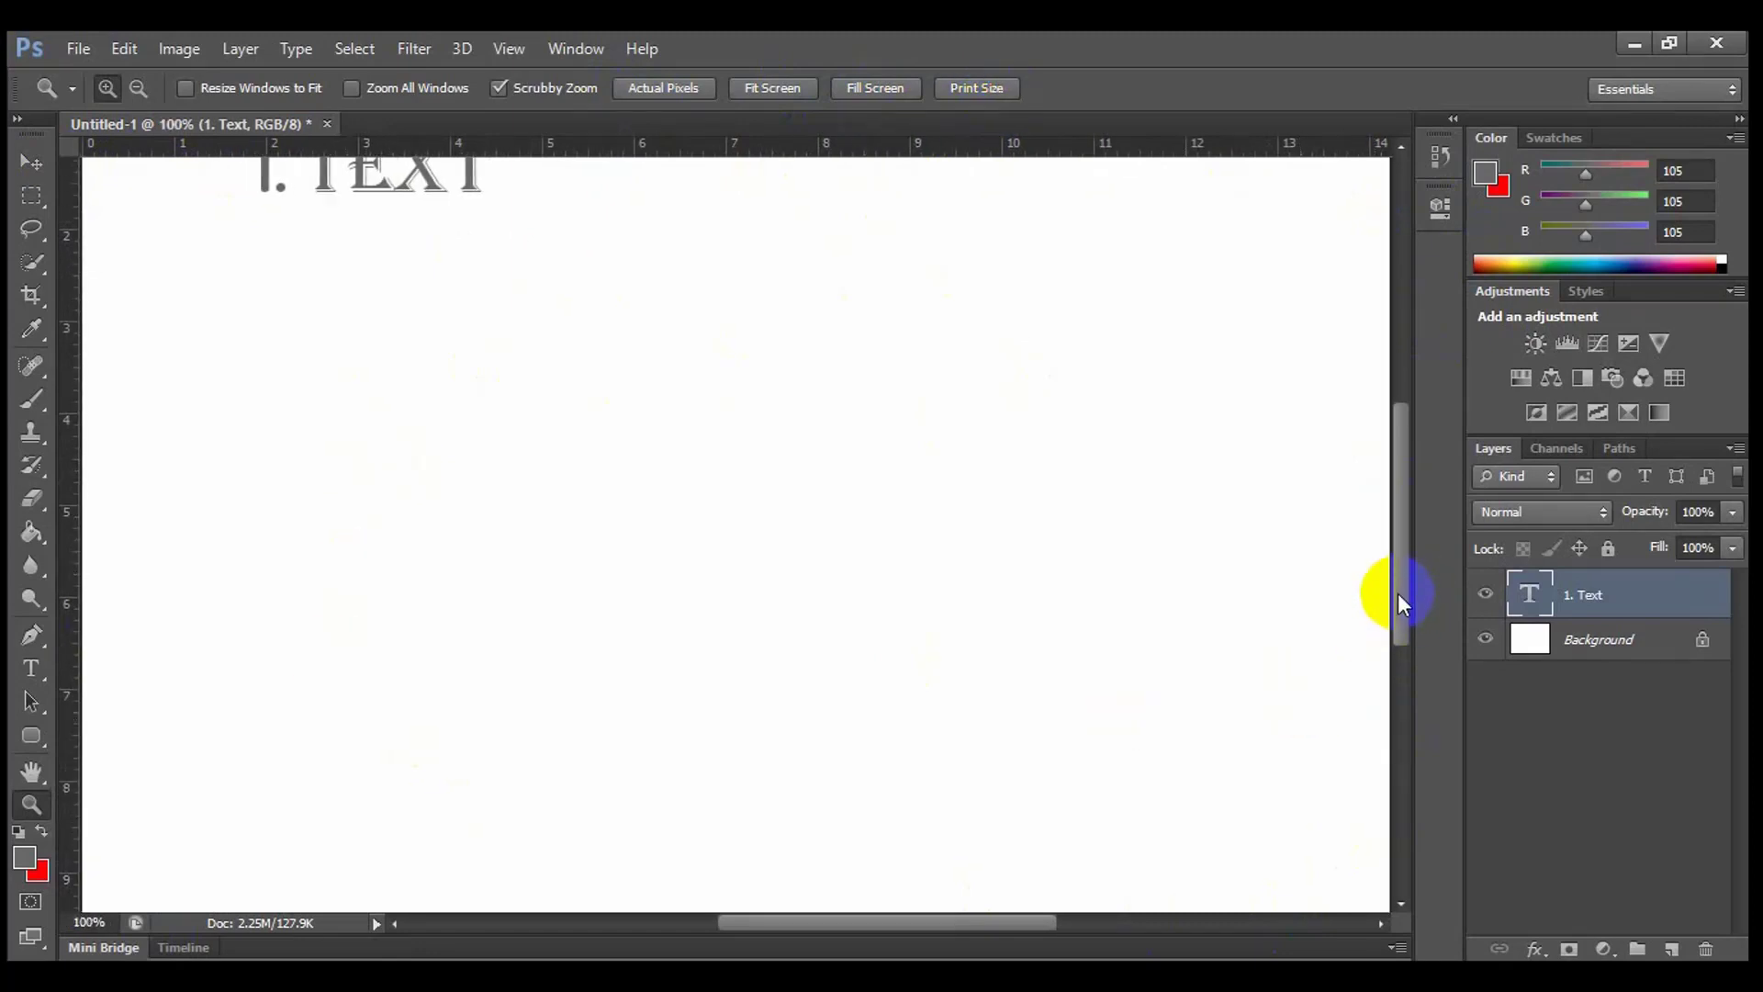
{"action": "left_click_drag", "start_coordinate": [1397, 594], "coordinate": [1362, 581]}
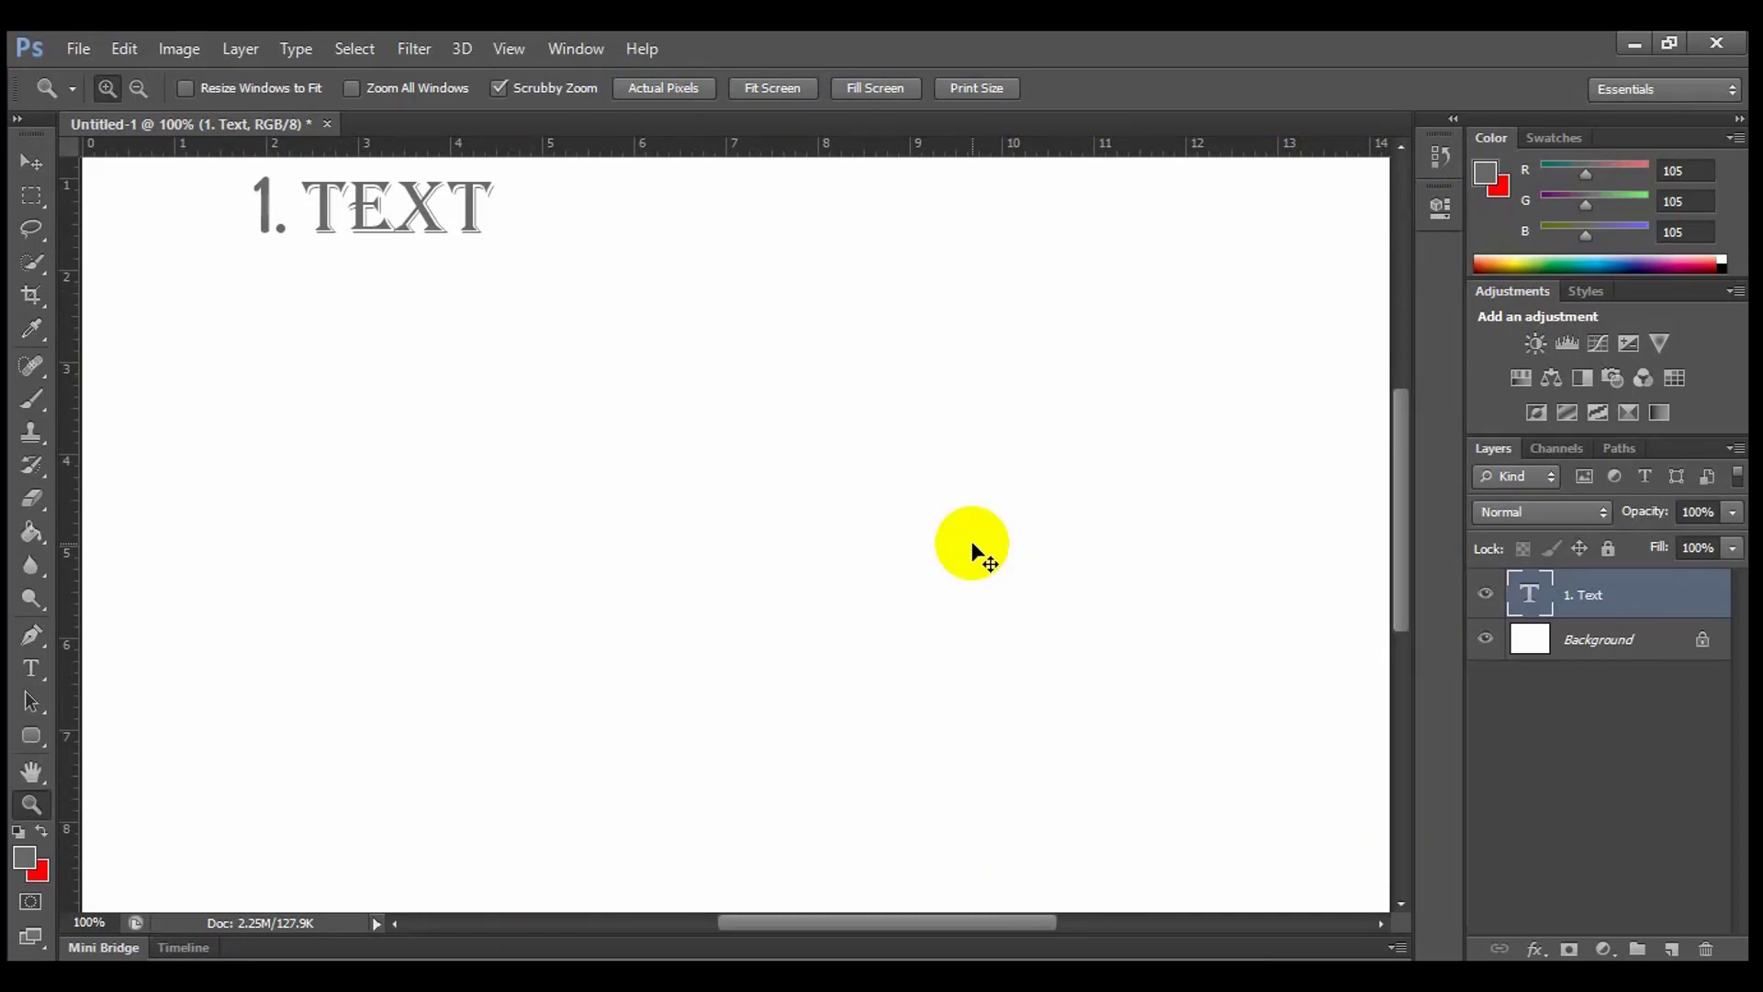
Zoom in to 500% and back out to 33.3% in increments, and fit the whole canvas on screen.
{"action": "key", "text": "ctrl+plus"}
{"action": "key", "text": "ctrl+plus"}
{"action": "key", "text": "ctrl+plus"}
{"action": "key", "text": "ctrl+plus"}
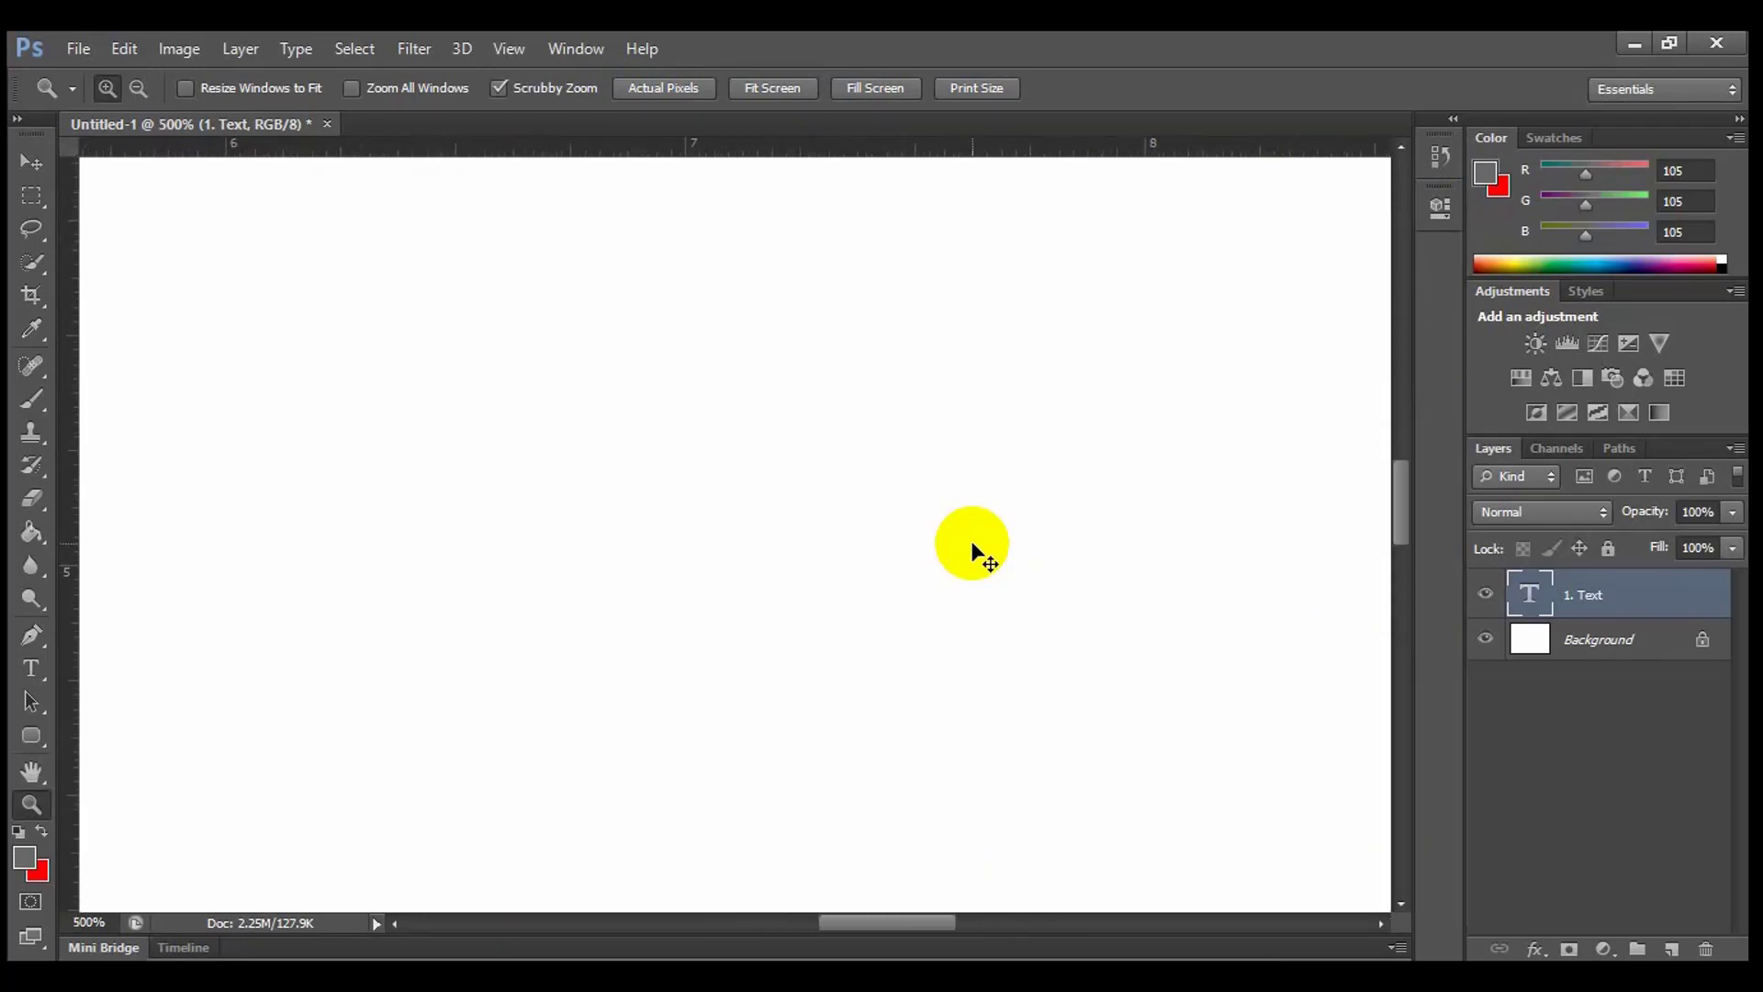
{"action": "key", "text": "ctrl+minus"}
{"action": "key", "text": "ctrl+minus"}
{"action": "key", "text": "ctrl+minus"}
{"action": "key", "text": "ctrl+minus"}
{"action": "key", "text": "ctrl+minus"}
{"action": "key", "text": "ctrl+minus"}
{"action": "key", "text": "ctrl+minus"}
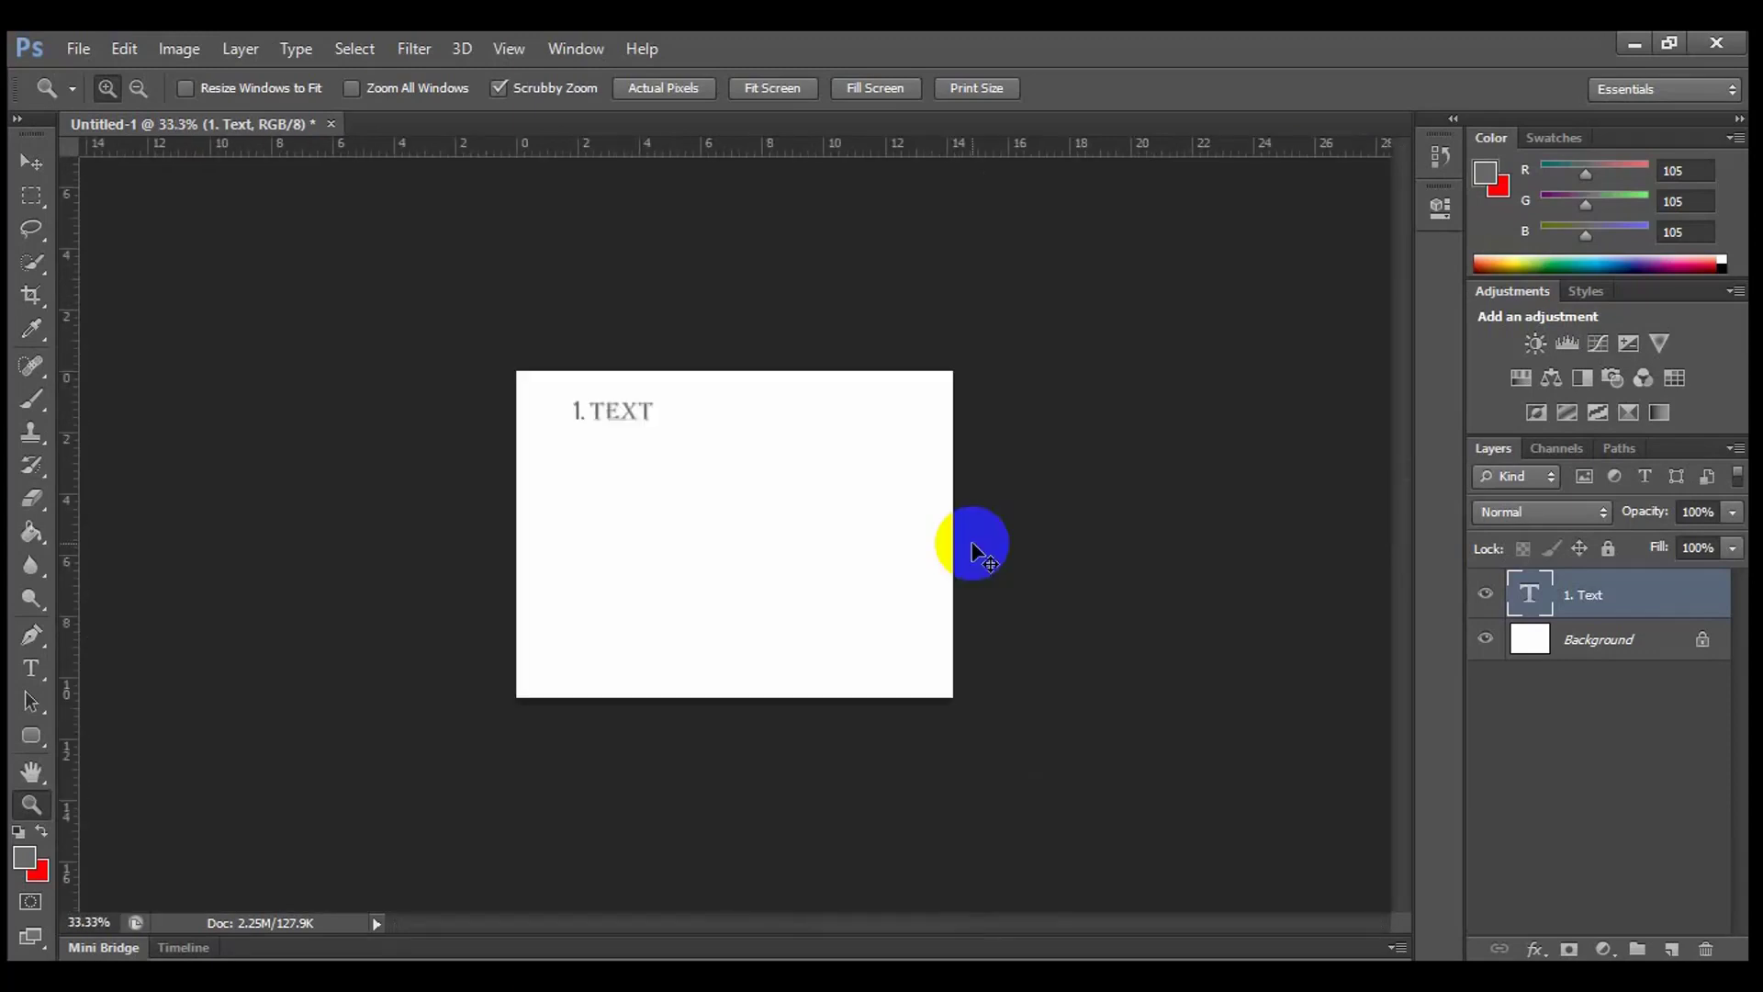
{"action": "left_click", "coordinate": [973, 551]}
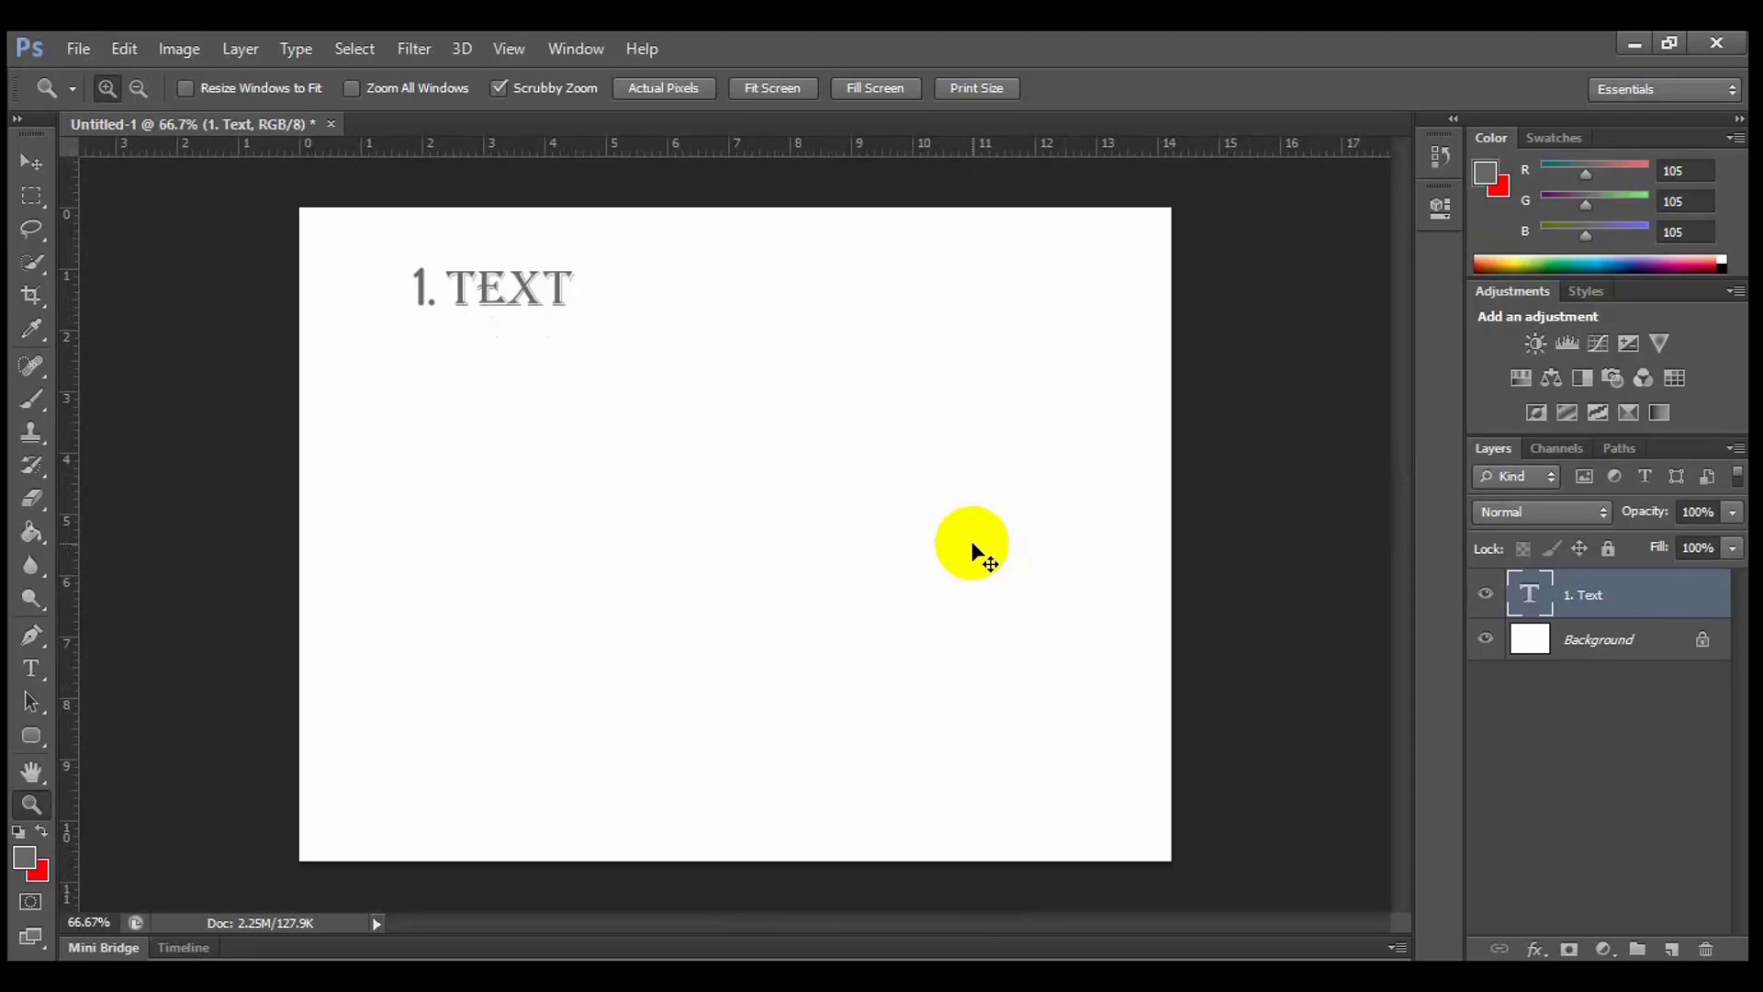
{"action": "left_click_drag", "start_coordinate": [973, 549], "coordinate": [976, 549]}
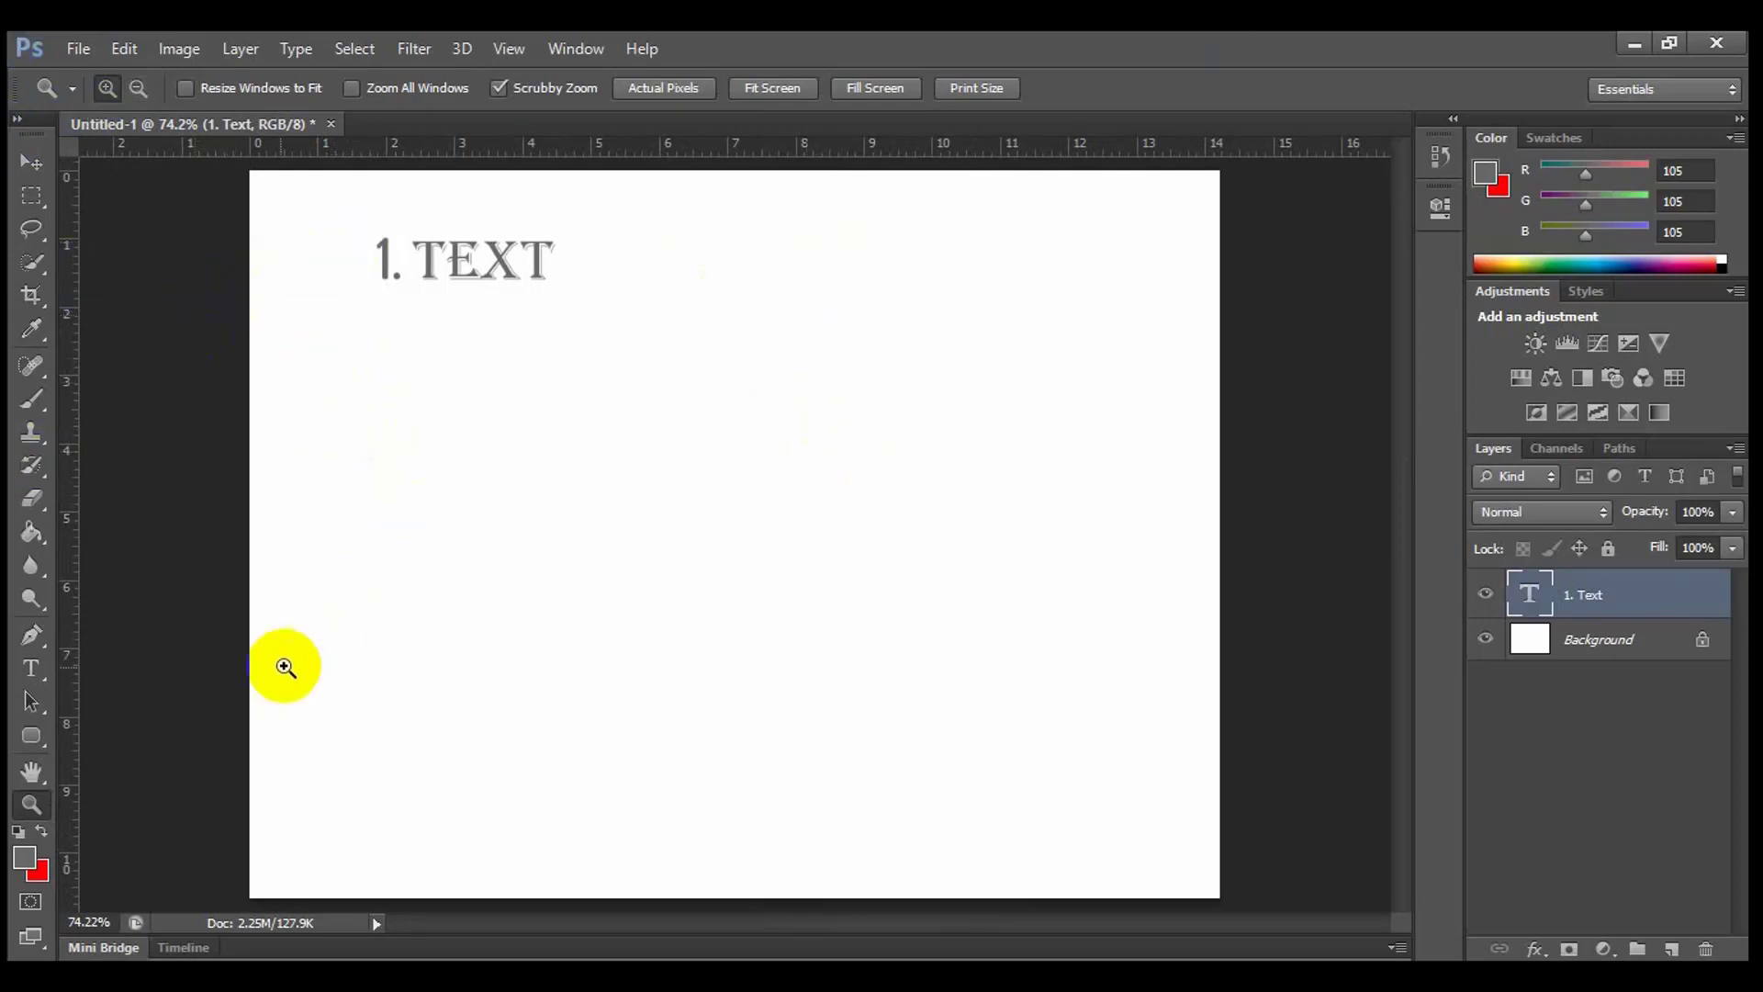
Add a horizontal text line reading "2.Move" below the "1. Text" line and commit it.
{"action": "left_click", "coordinate": [30, 667]}
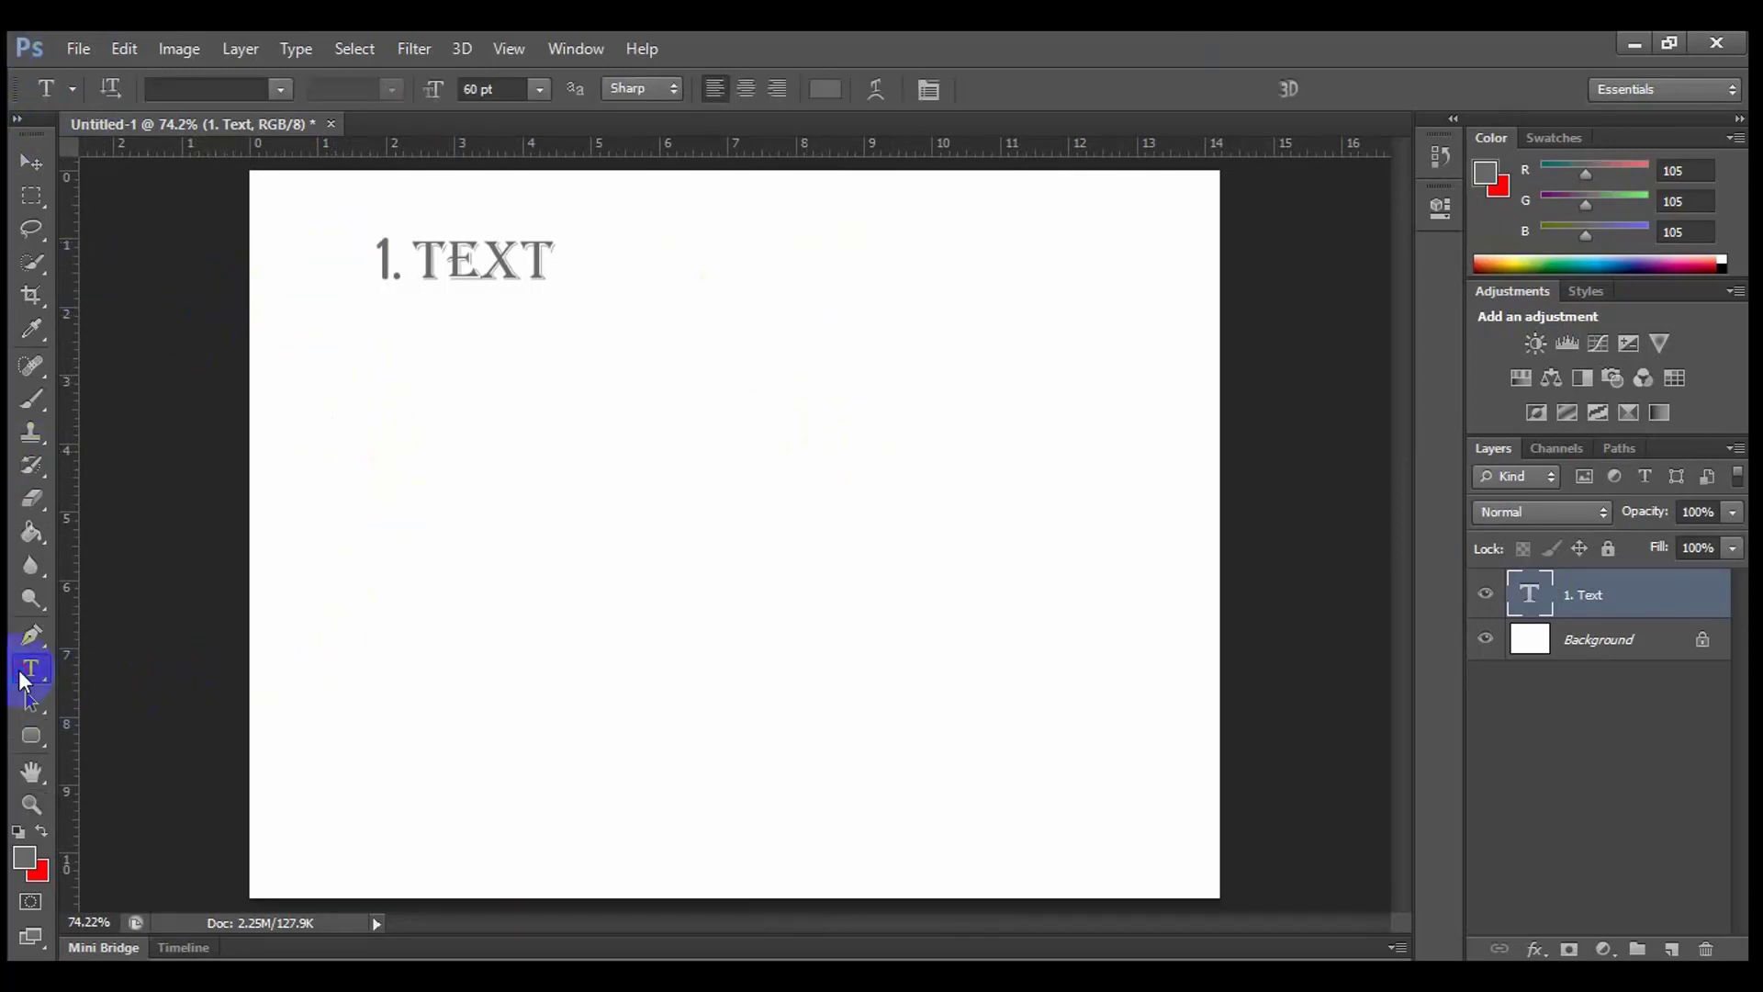
{"action": "left_click", "coordinate": [384, 376]}
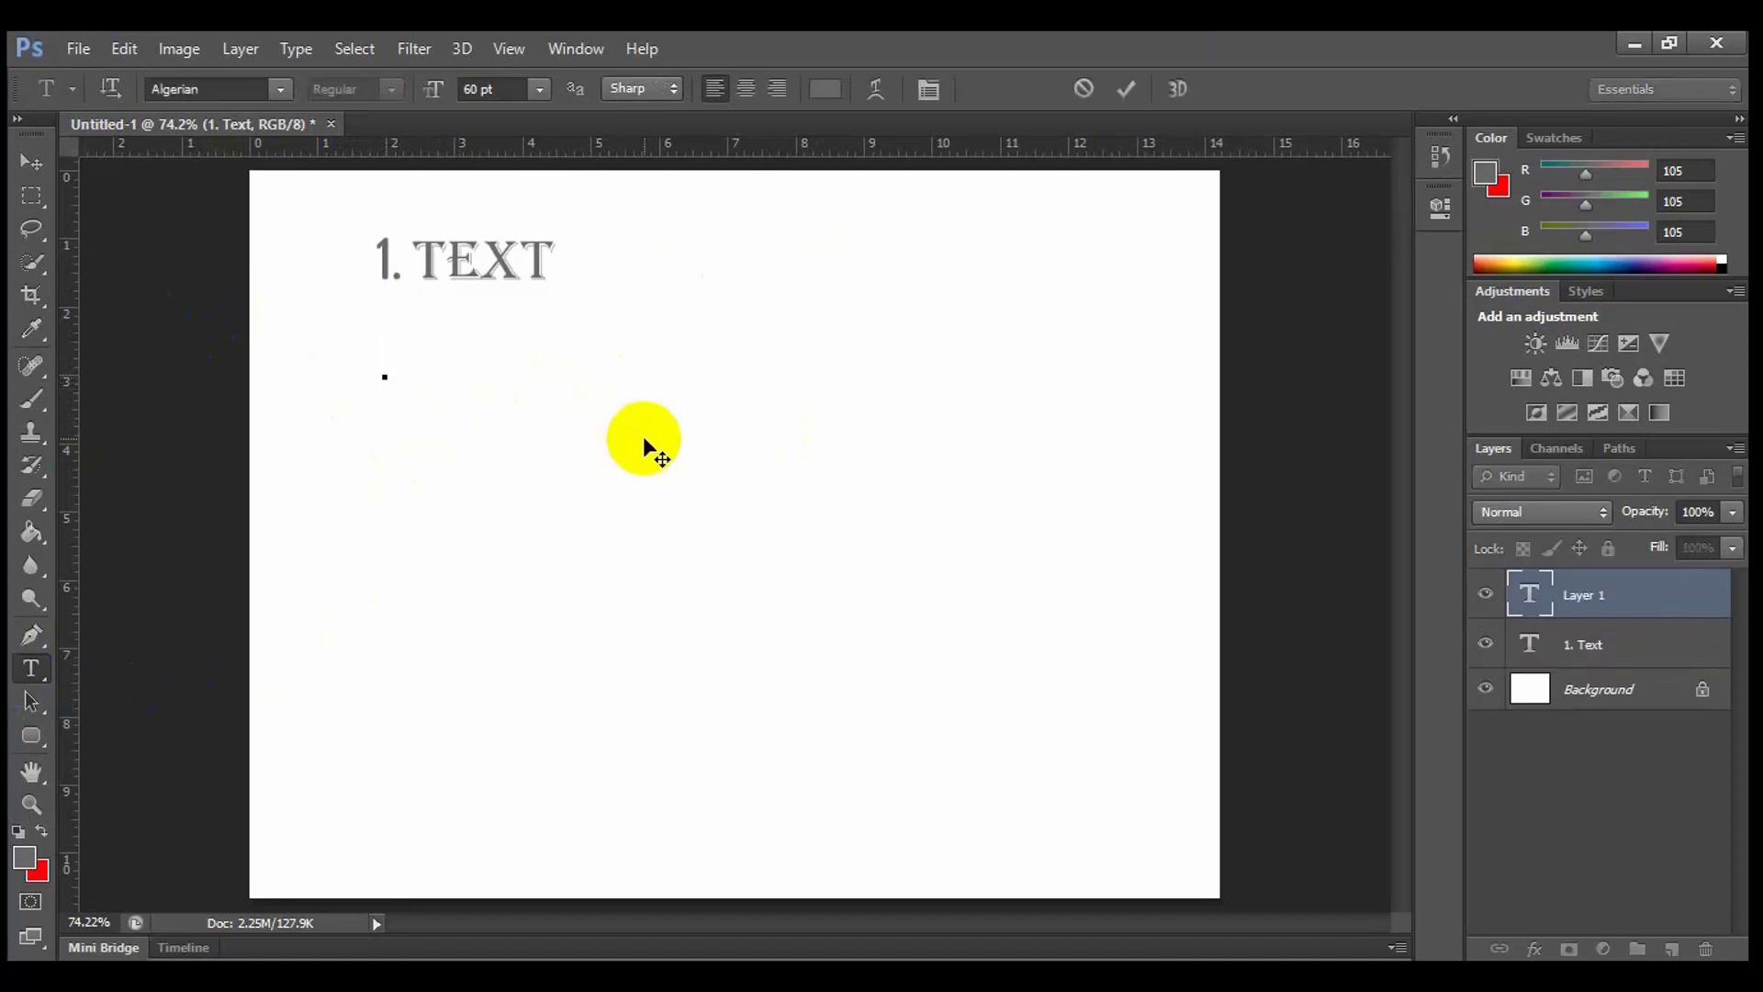
{"action": "type", "text": "MOVE"}
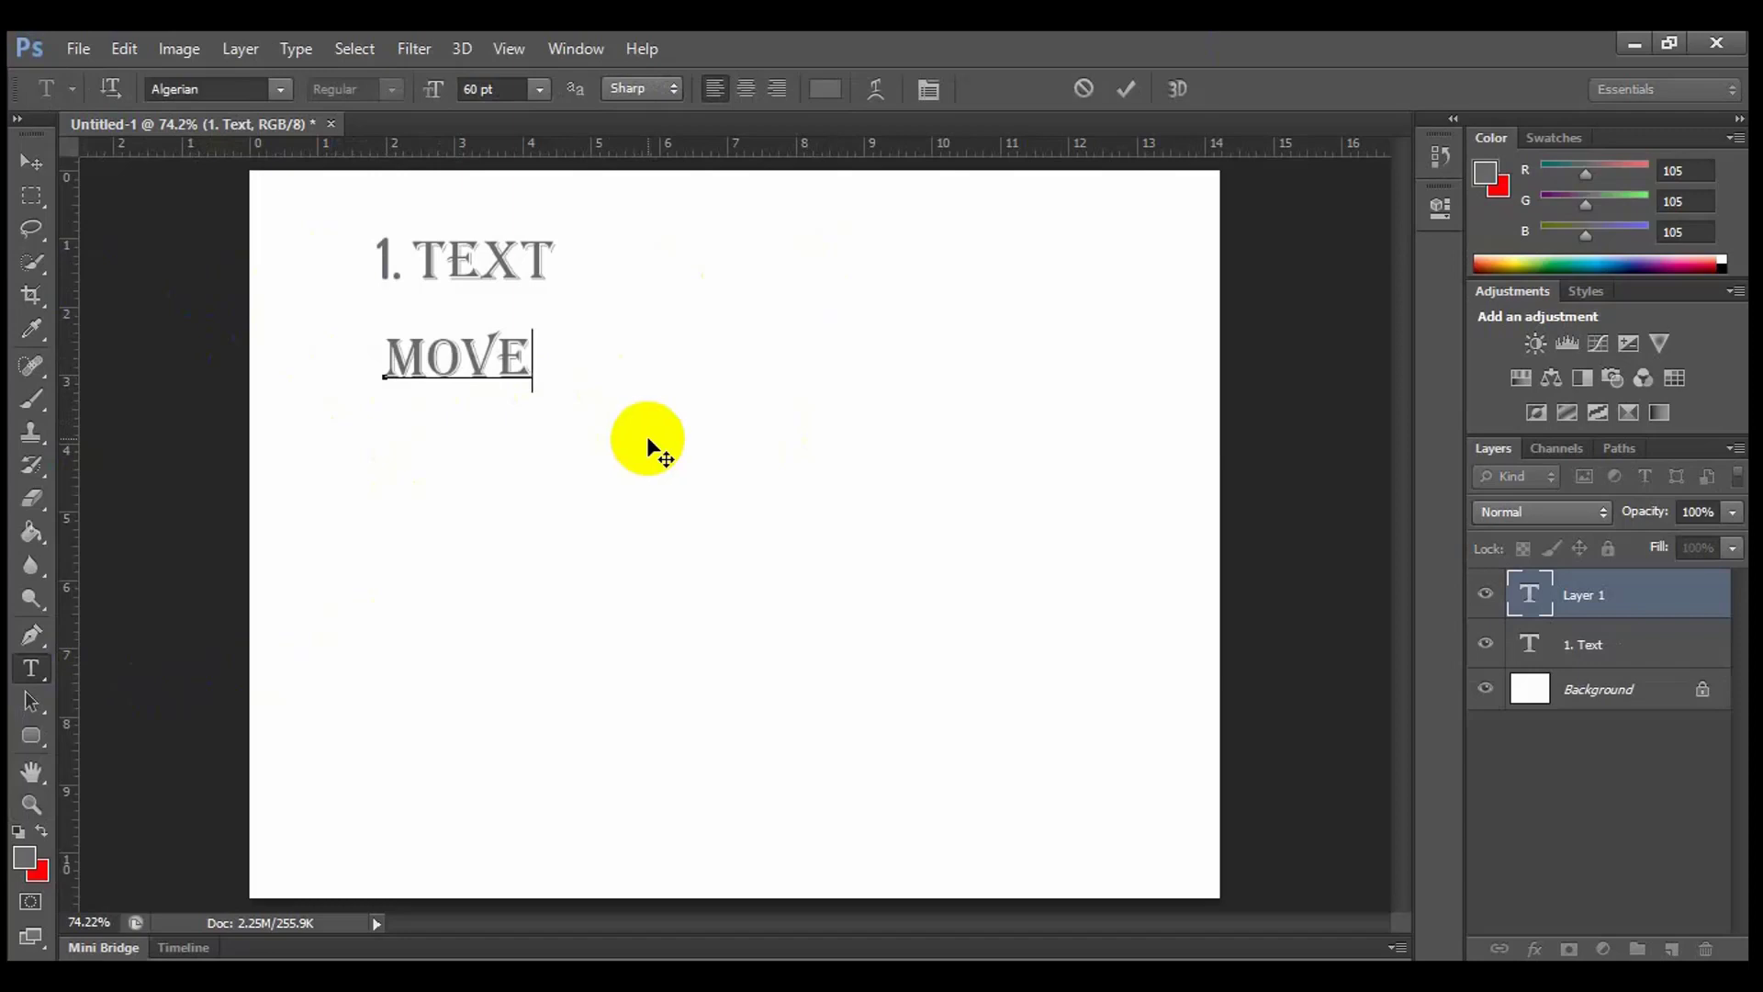
{"action": "key", "text": "Left"}
{"action": "key", "text": "Left"}
{"action": "key", "text": "Left"}
{"action": "key", "text": "Left"}
{"action": "type", "text": "2."}
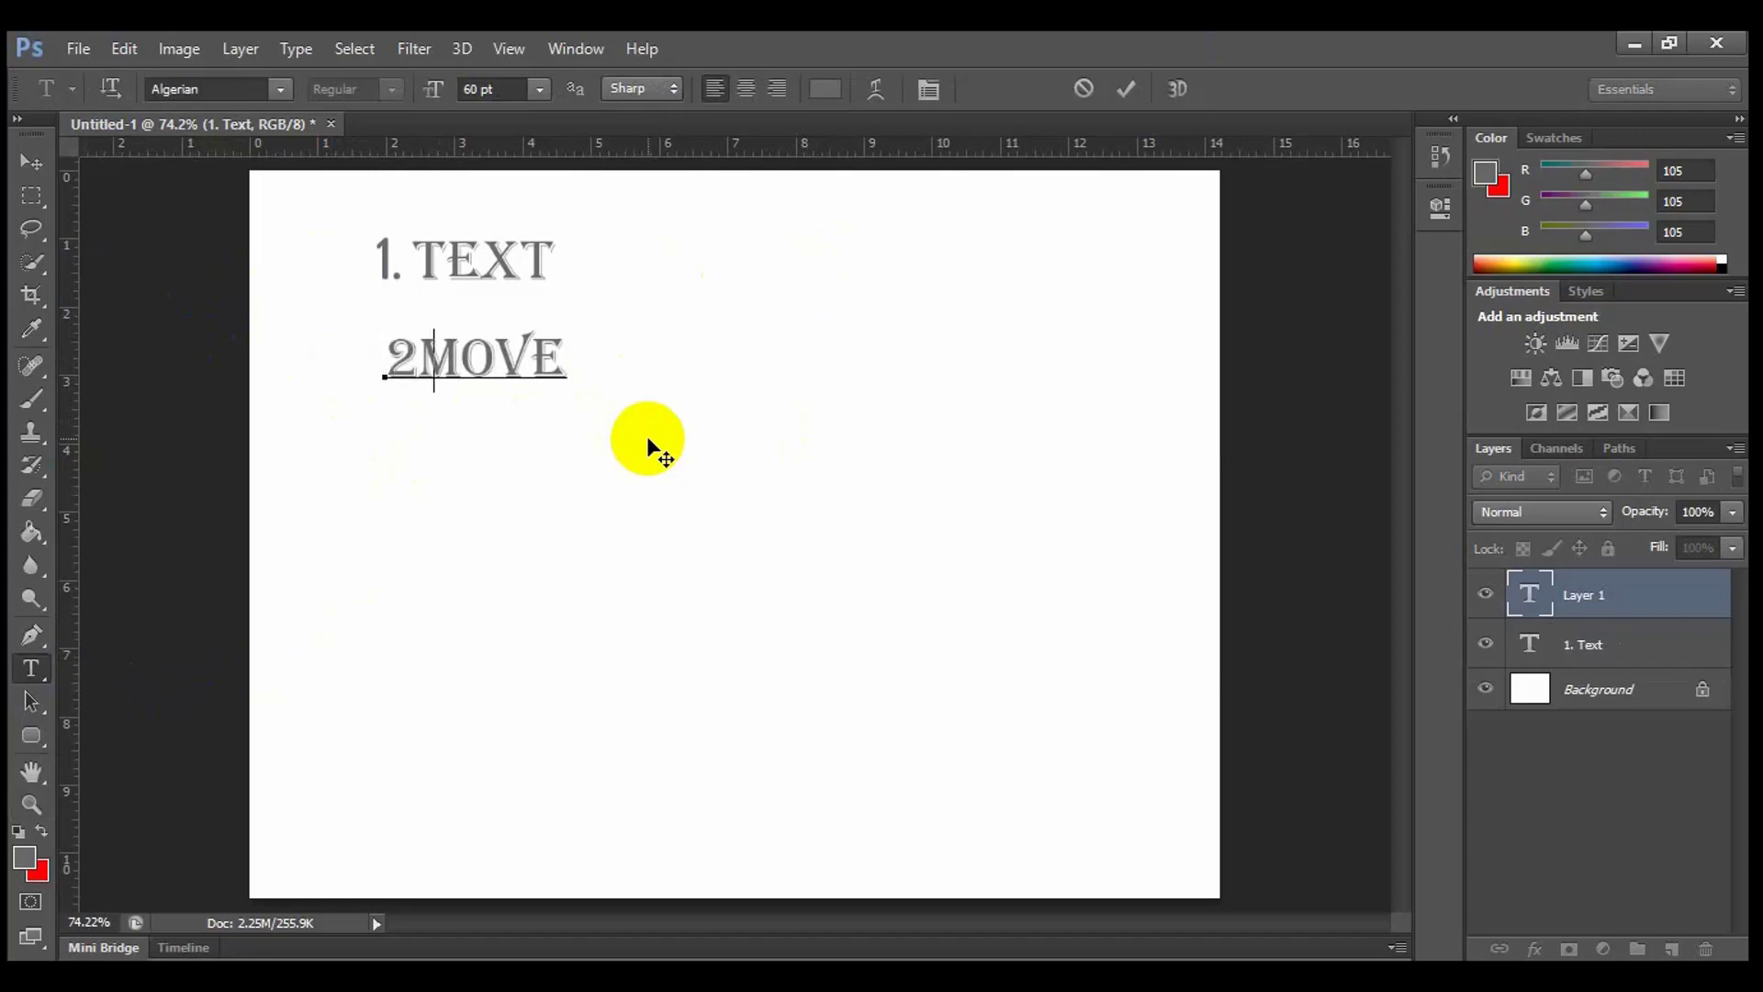
{"action": "left_click", "coordinate": [1138, 91]}
Add another text line reading "3. Zoom" below the "2.Move" line and commit it.
{"action": "left_click", "coordinate": [413, 456]}
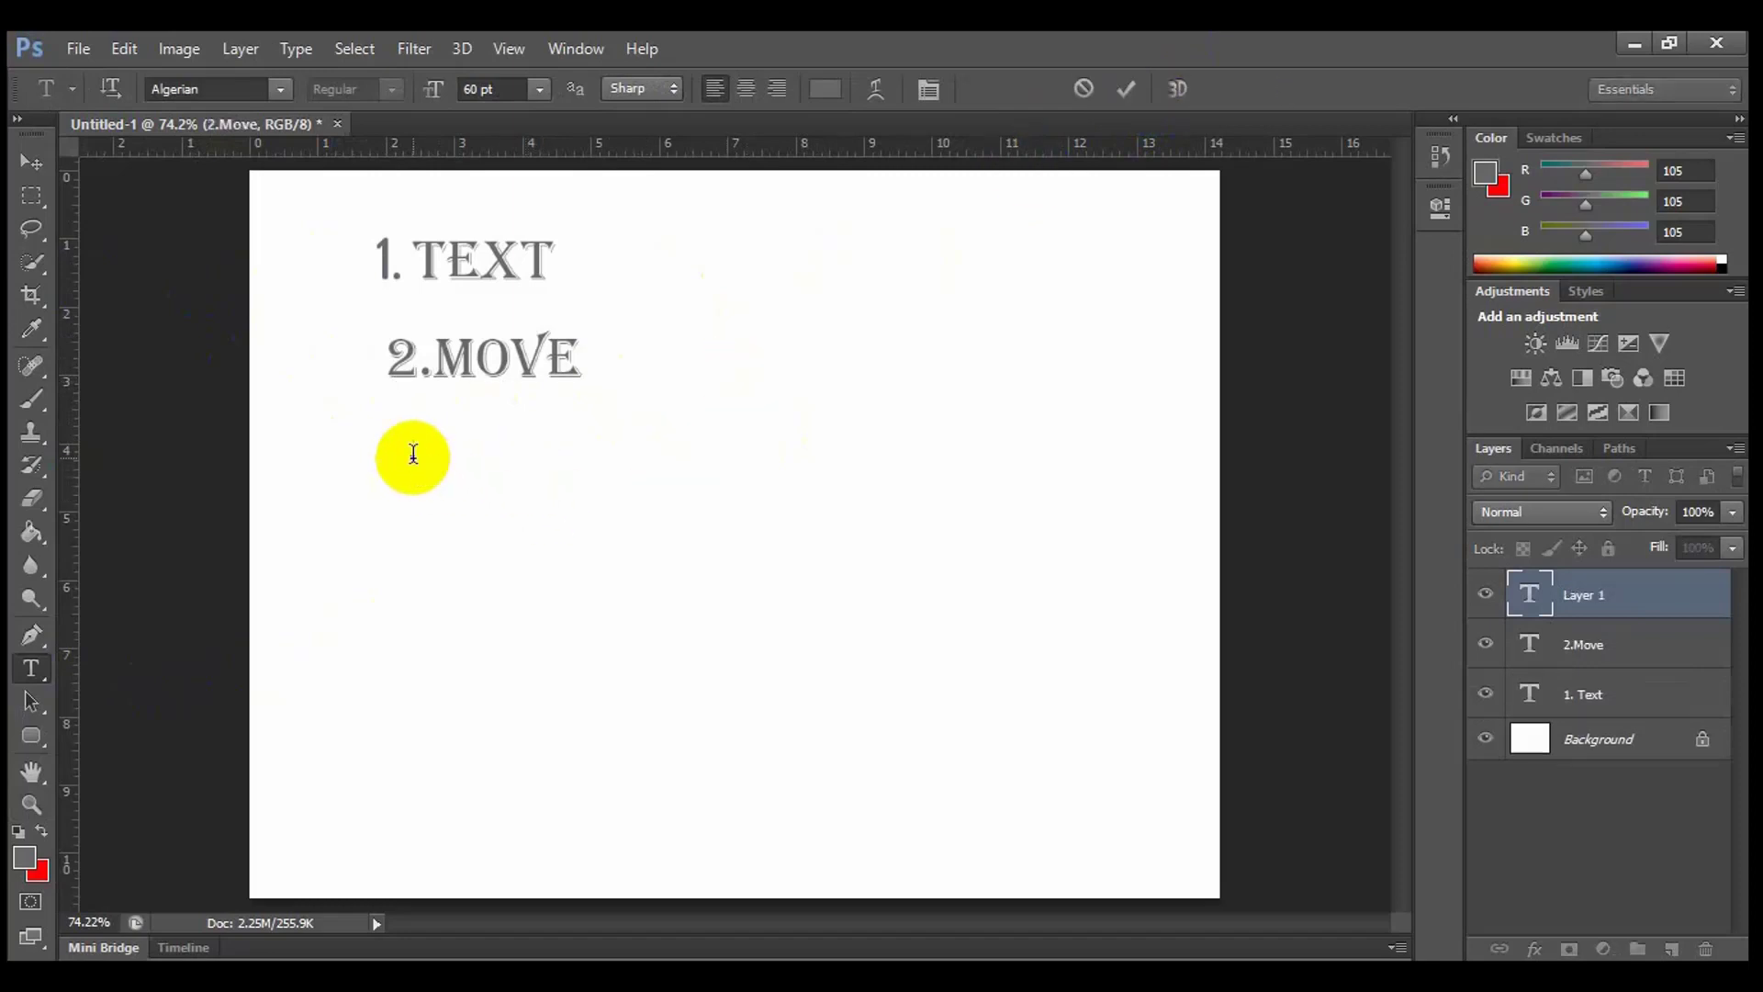
{"action": "type", "text": "3. ZOOM"}
{"action": "left_click", "coordinate": [971, 57]}
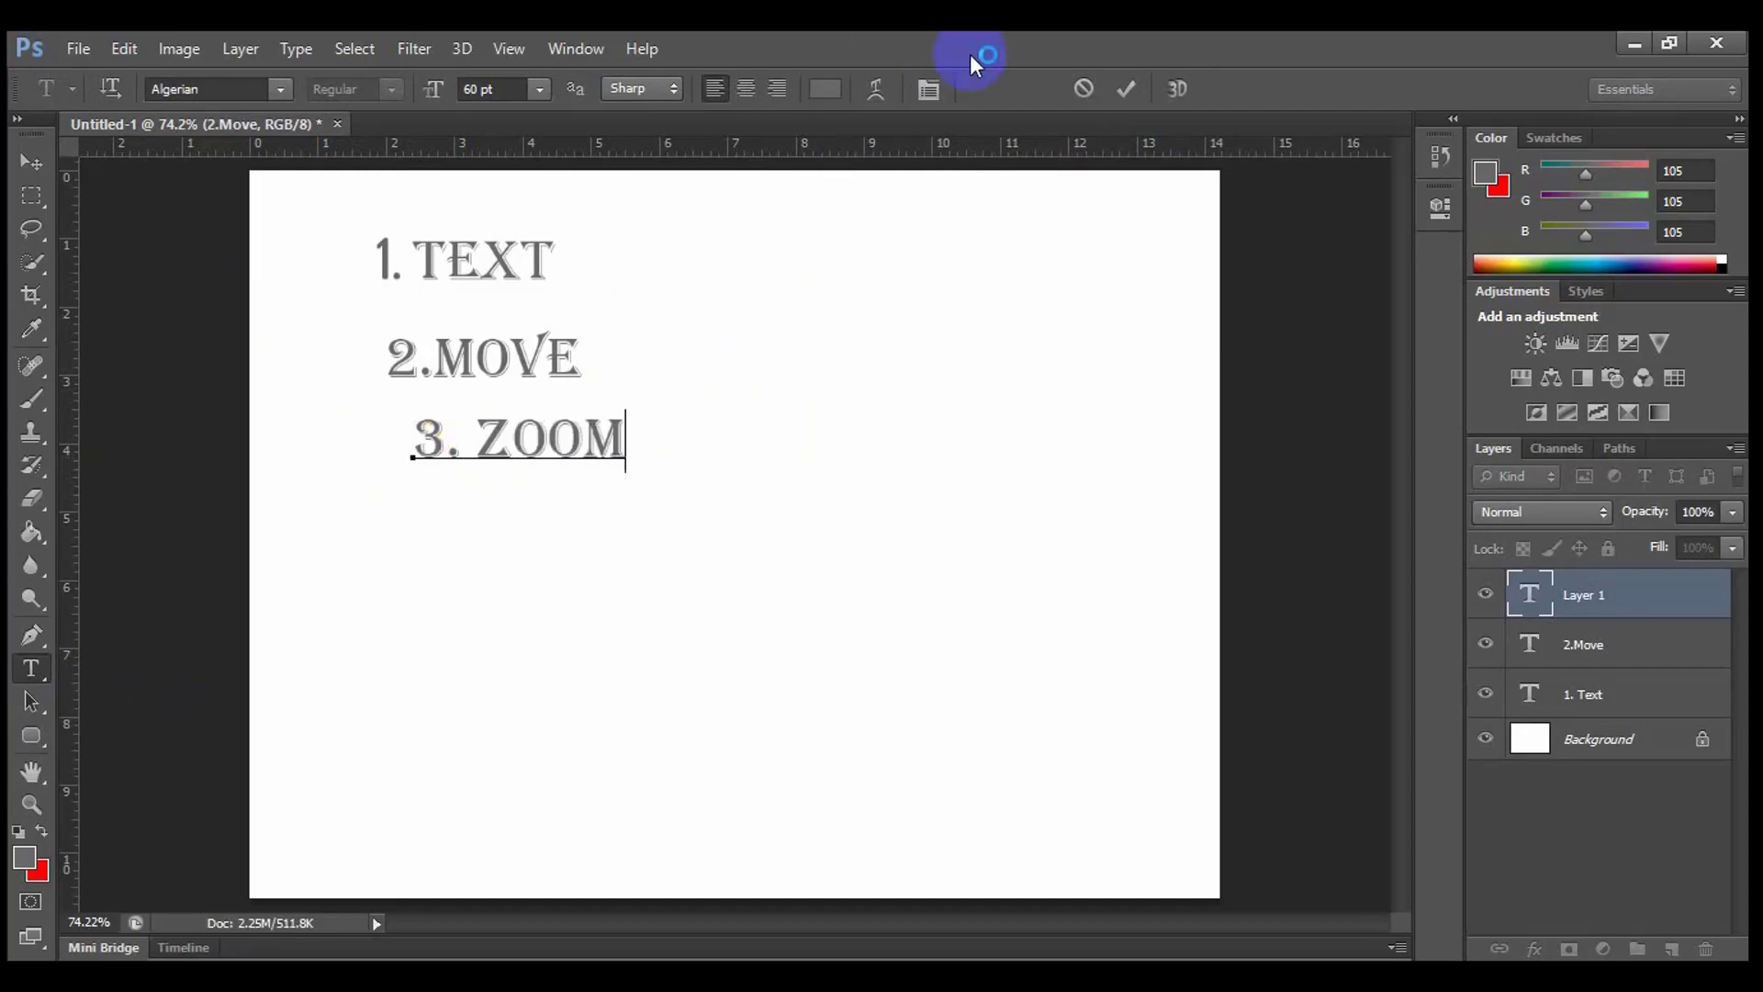
{"action": "left_click", "coordinate": [1127, 88]}
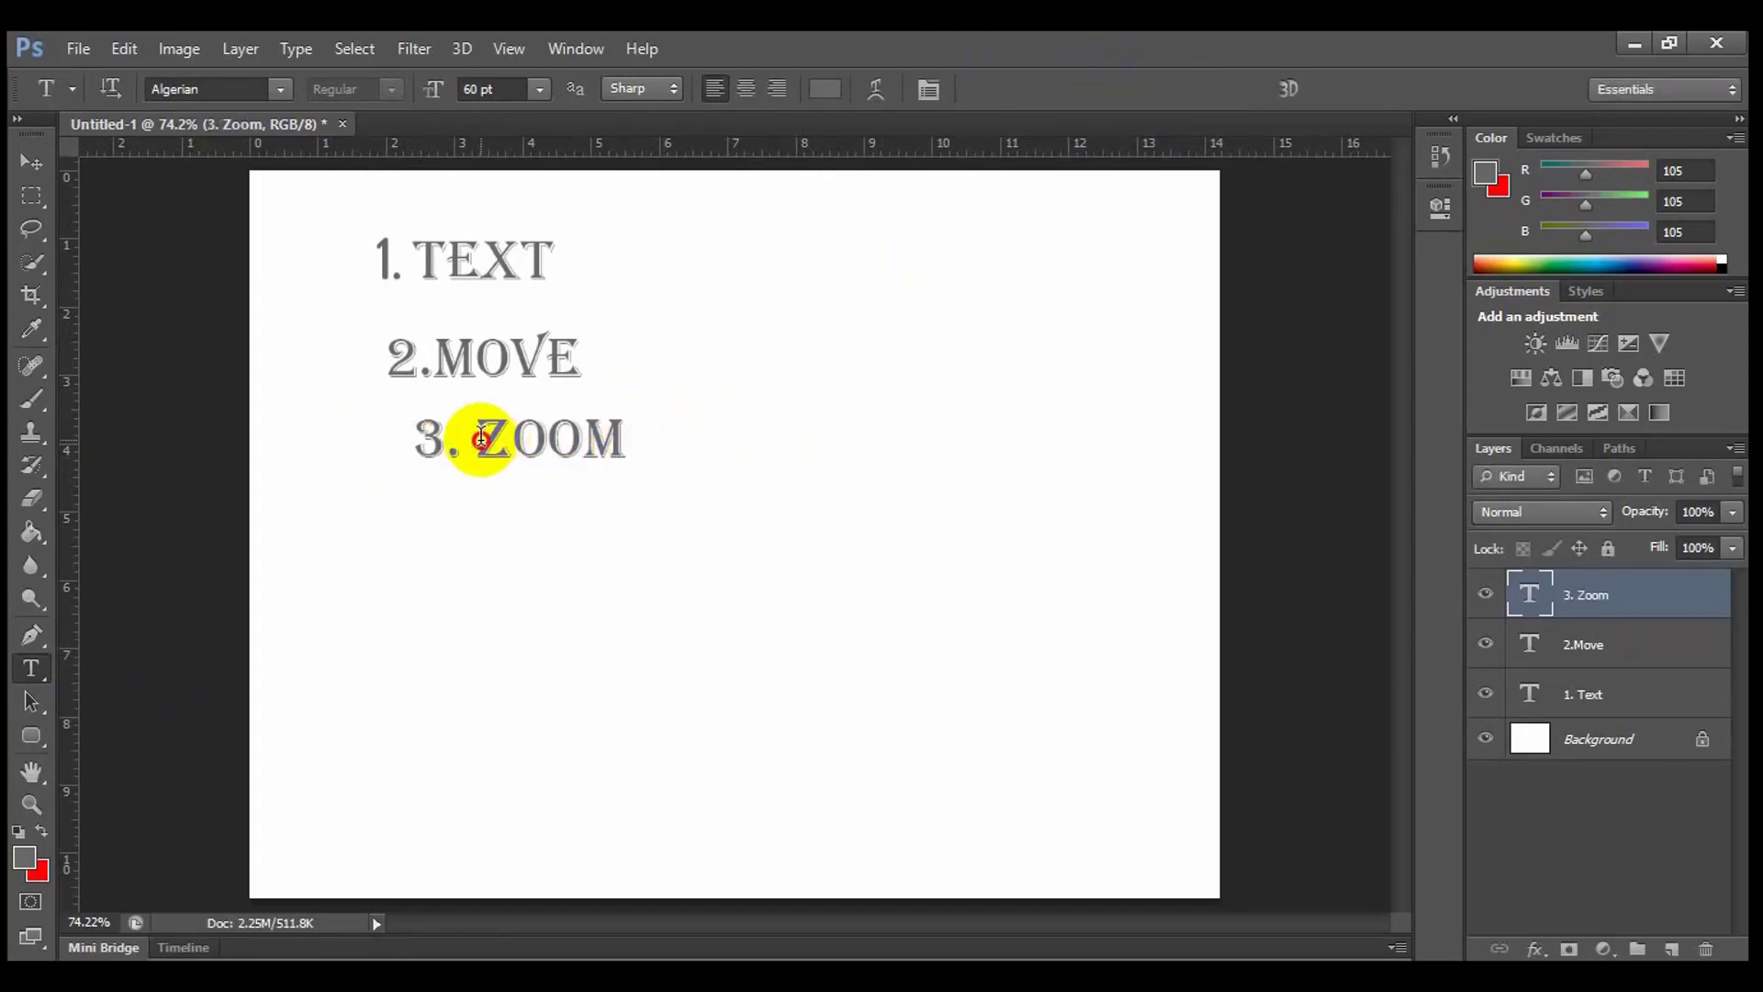
Change the font of the word "Zoom" in the third line to Berlin Sans FB Demi and commit the edit.
{"action": "left_click_drag", "start_coordinate": [481, 438], "coordinate": [628, 440]}
{"action": "left_click", "coordinate": [279, 89]}
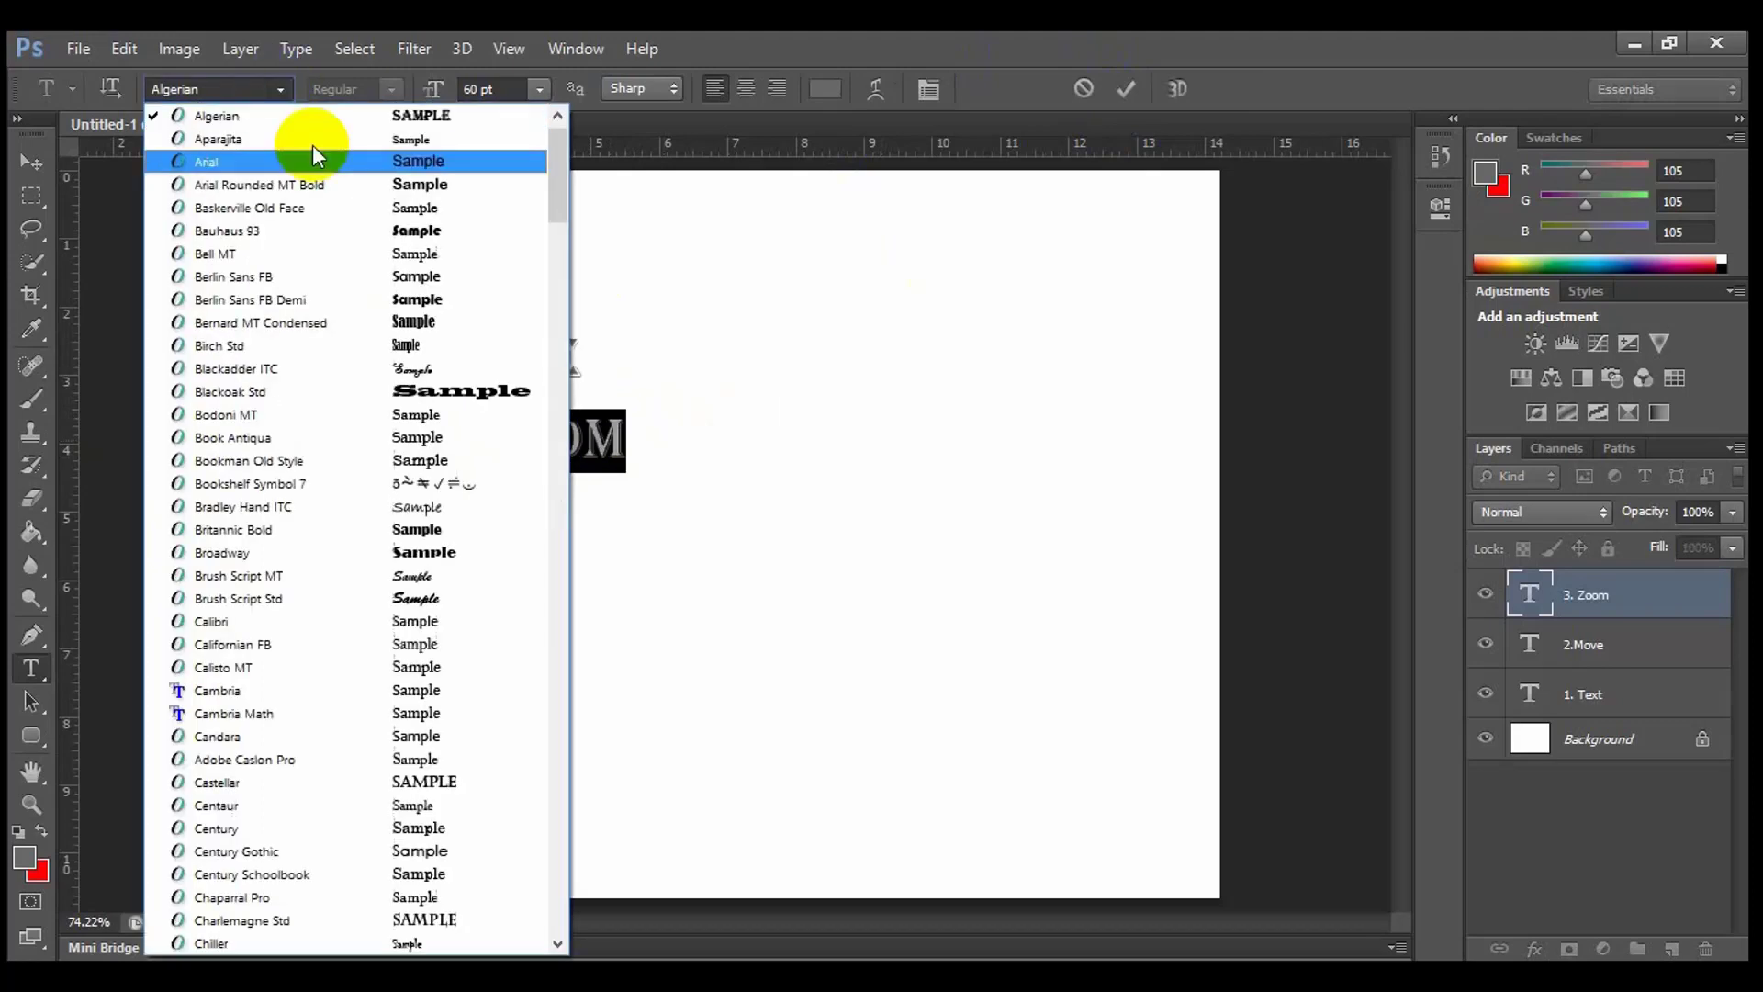
{"action": "left_click", "coordinate": [393, 300]}
{"action": "left_click", "coordinate": [13, 681]}
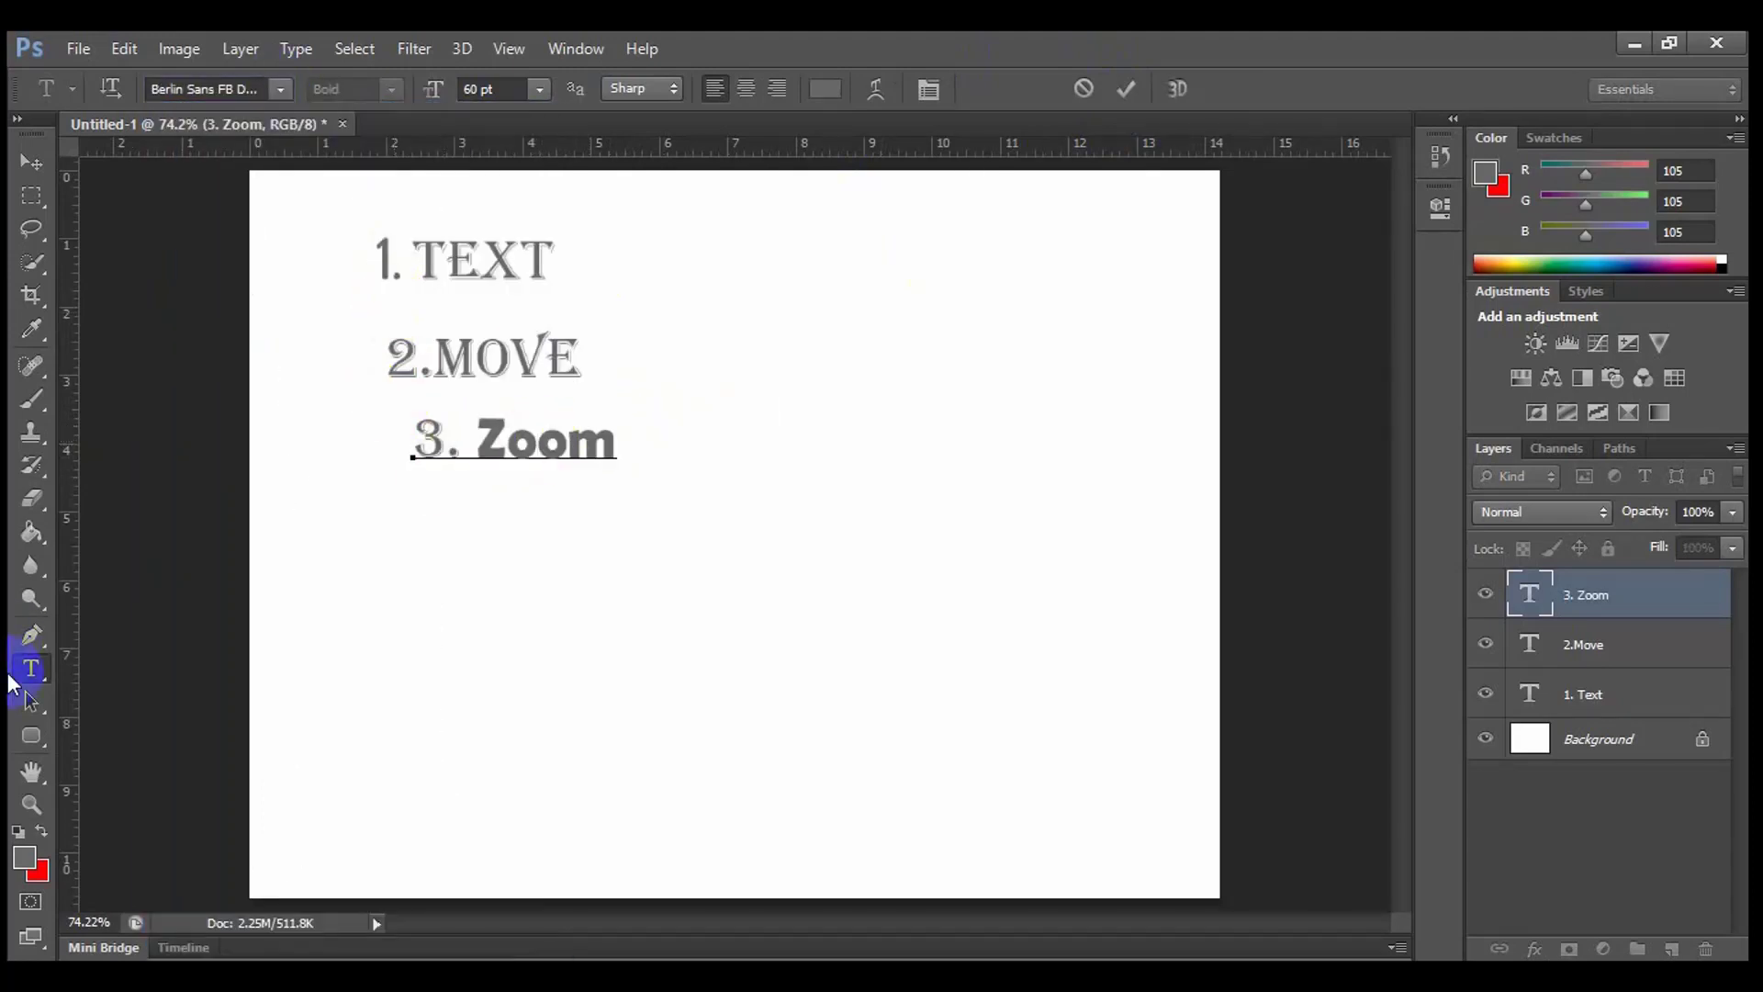
{"action": "left_click", "coordinate": [1116, 125]}
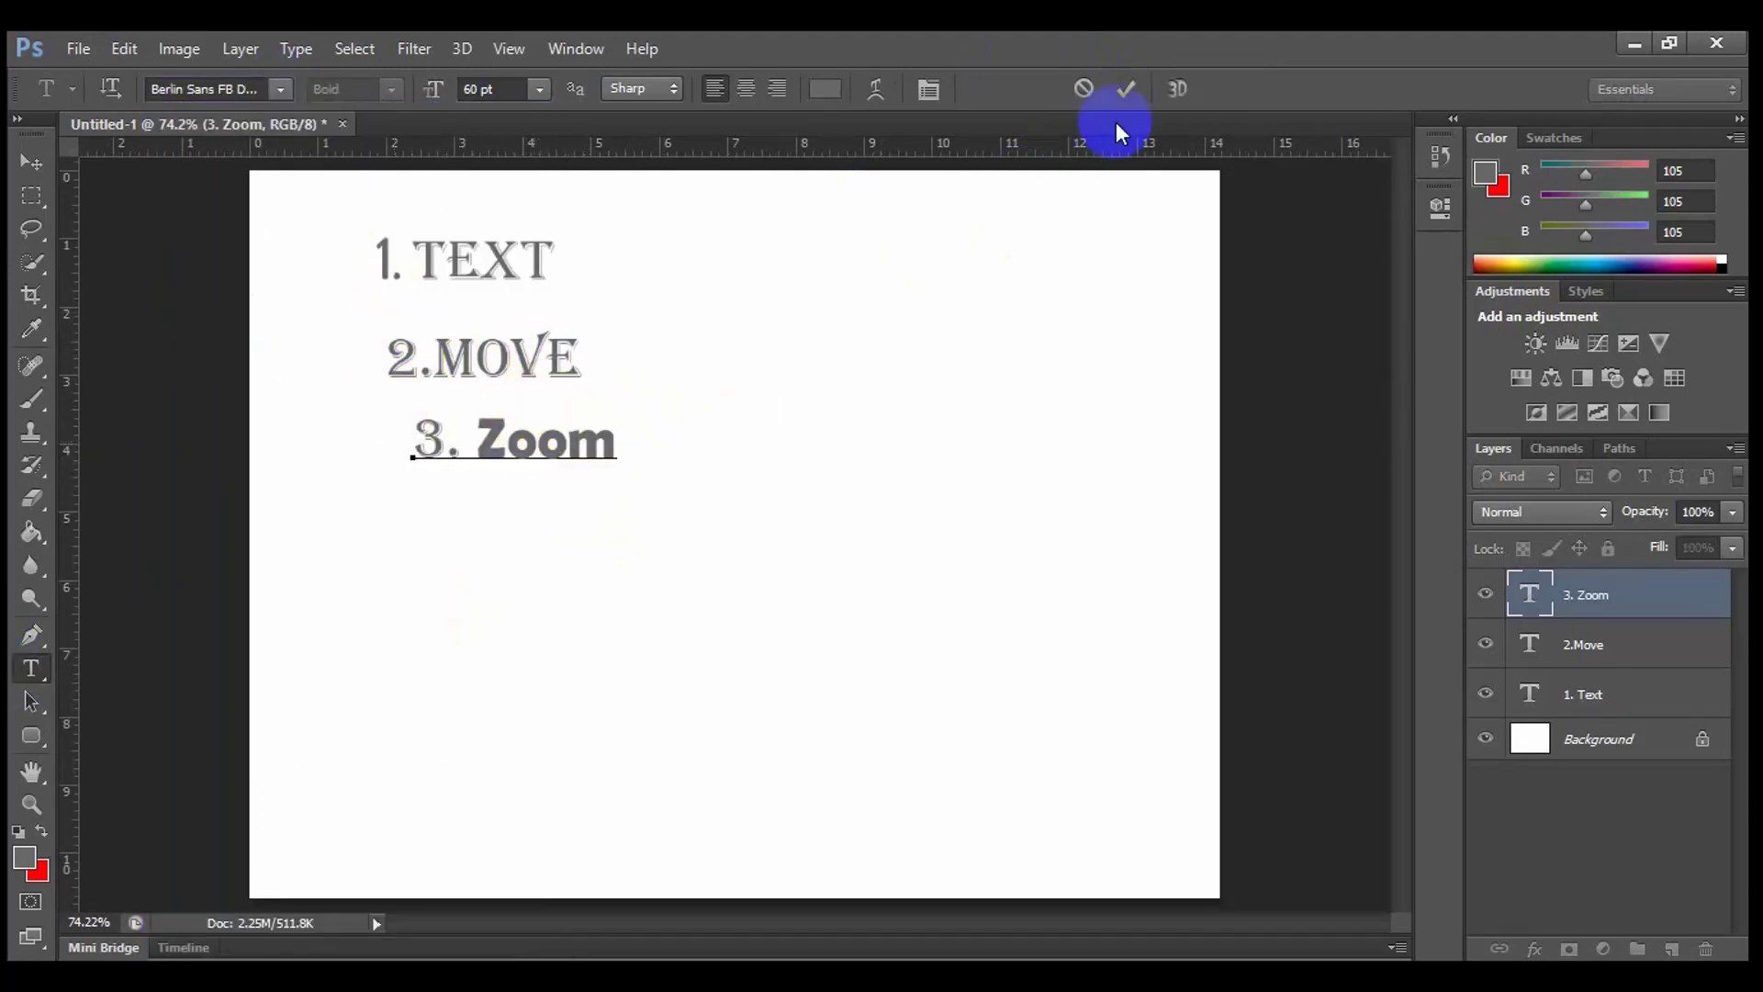
{"action": "left_click", "coordinate": [1125, 89]}
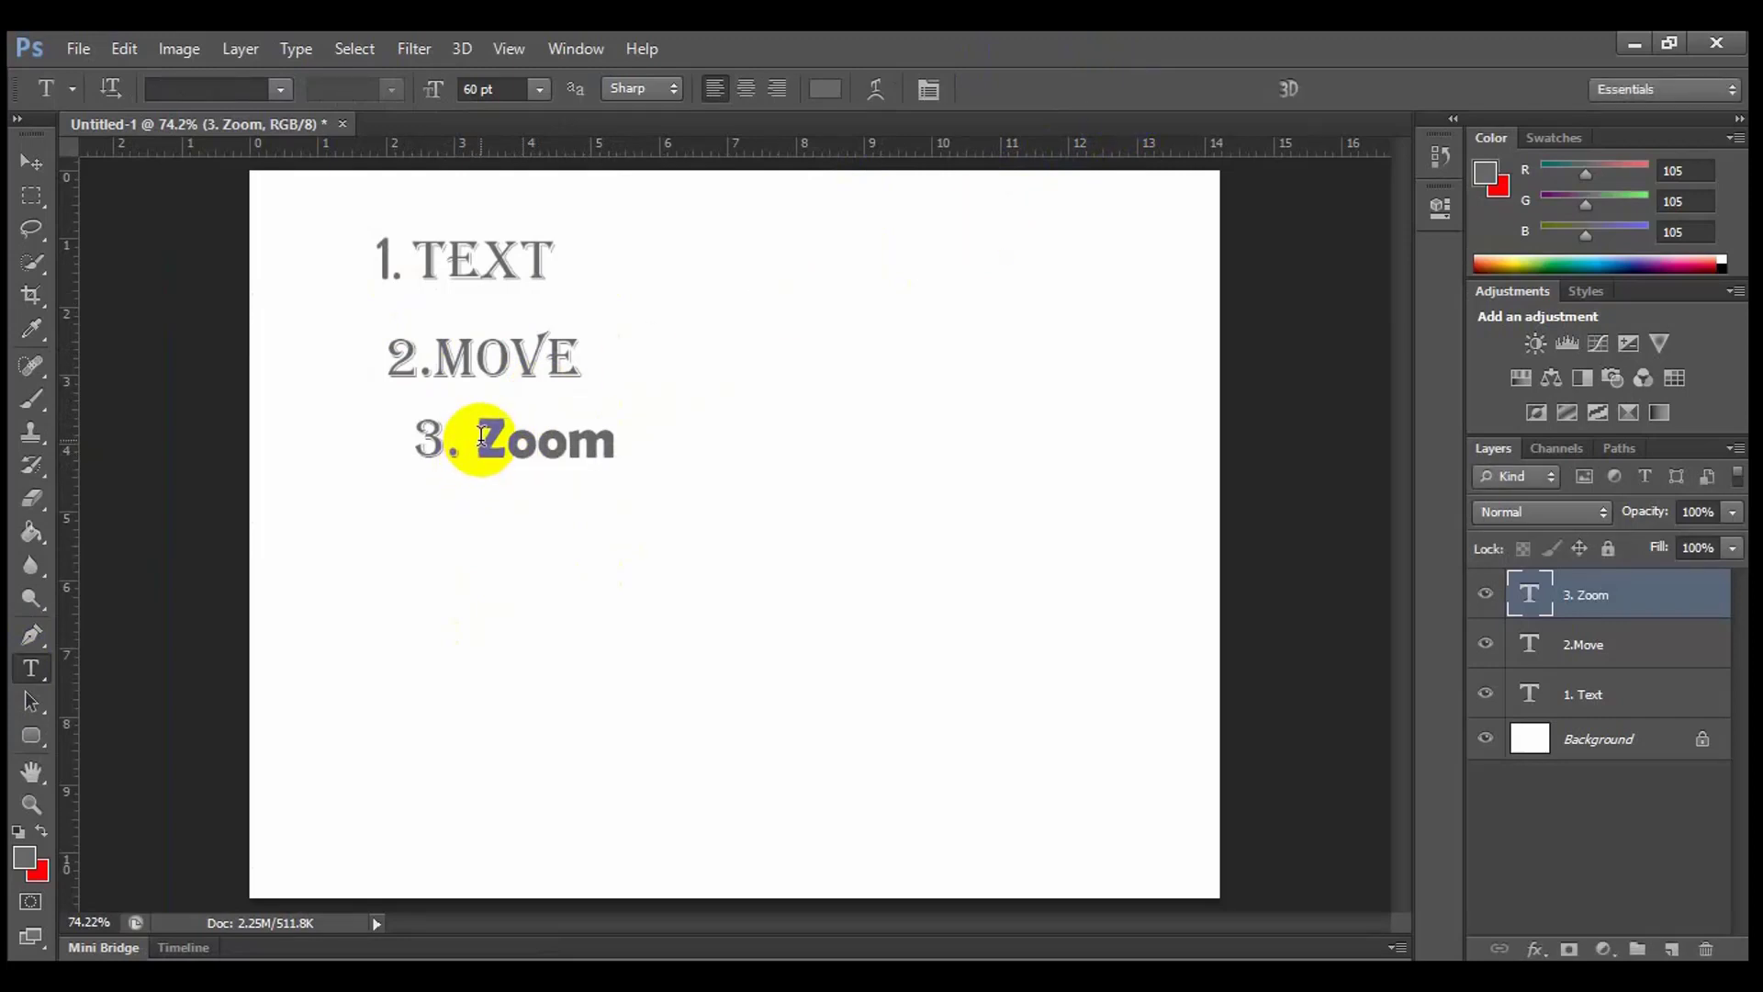
Examine the available type, eraser and shape tool variants, and return to the Move tool.
{"action": "left_click", "coordinate": [34, 537]}
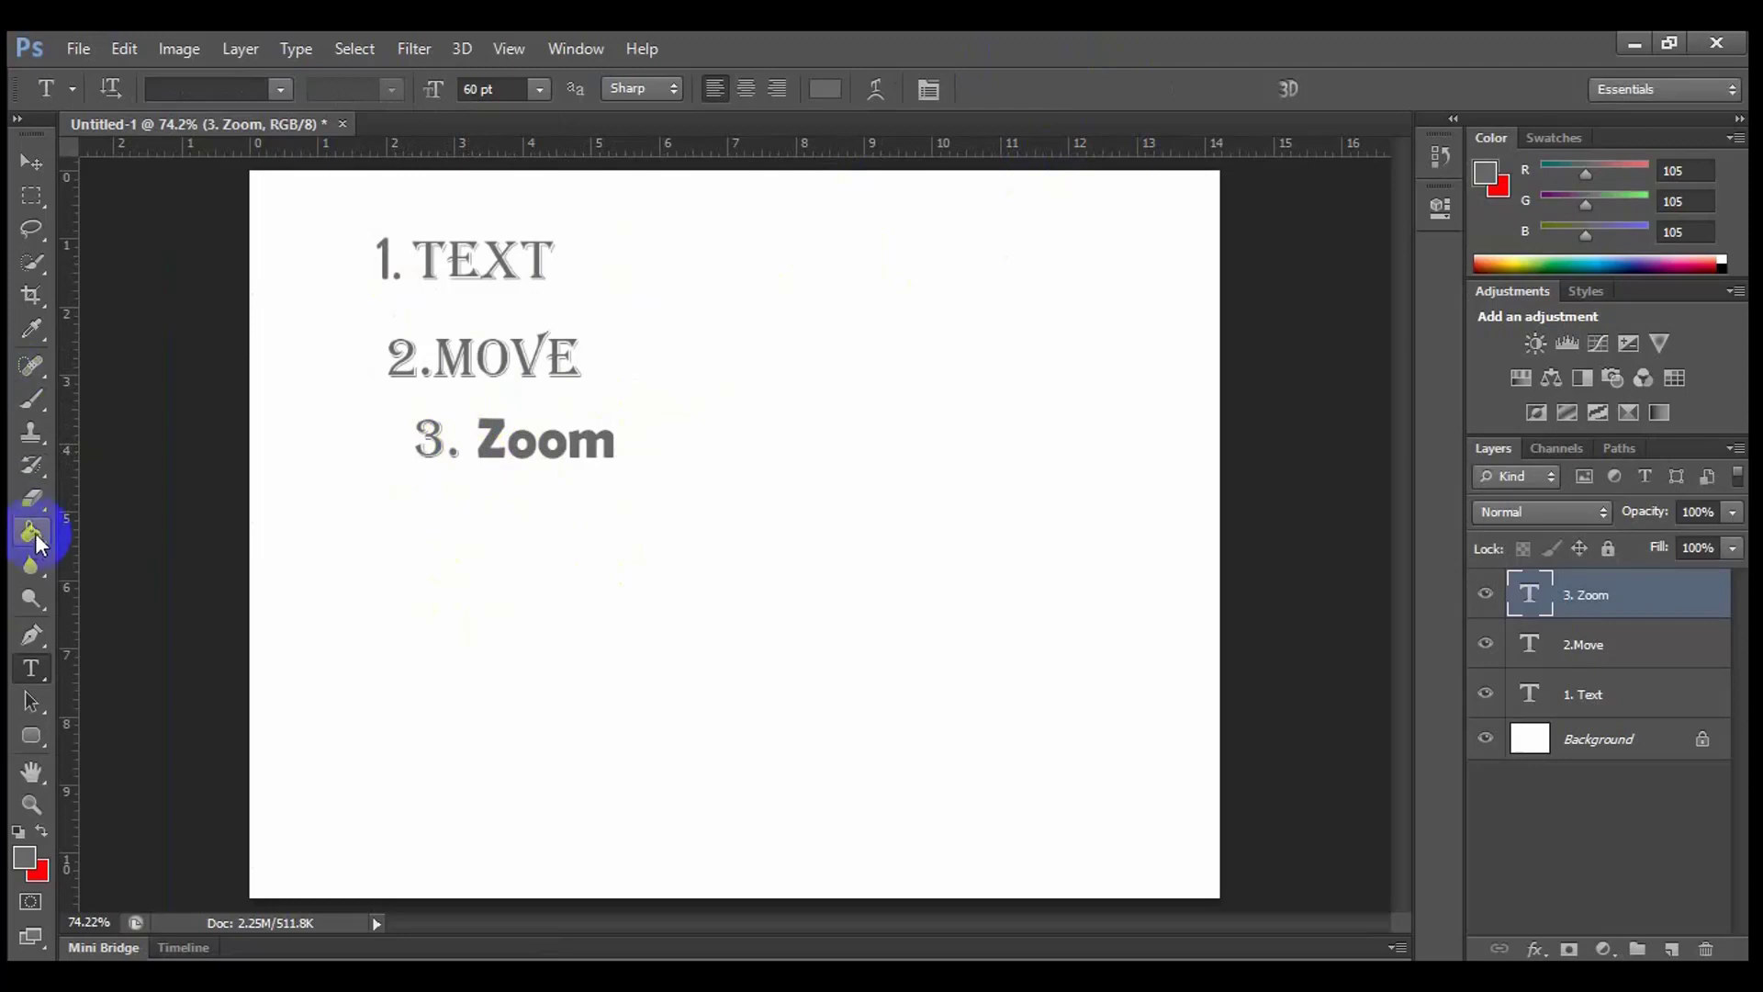
{"action": "left_click", "coordinate": [34, 668]}
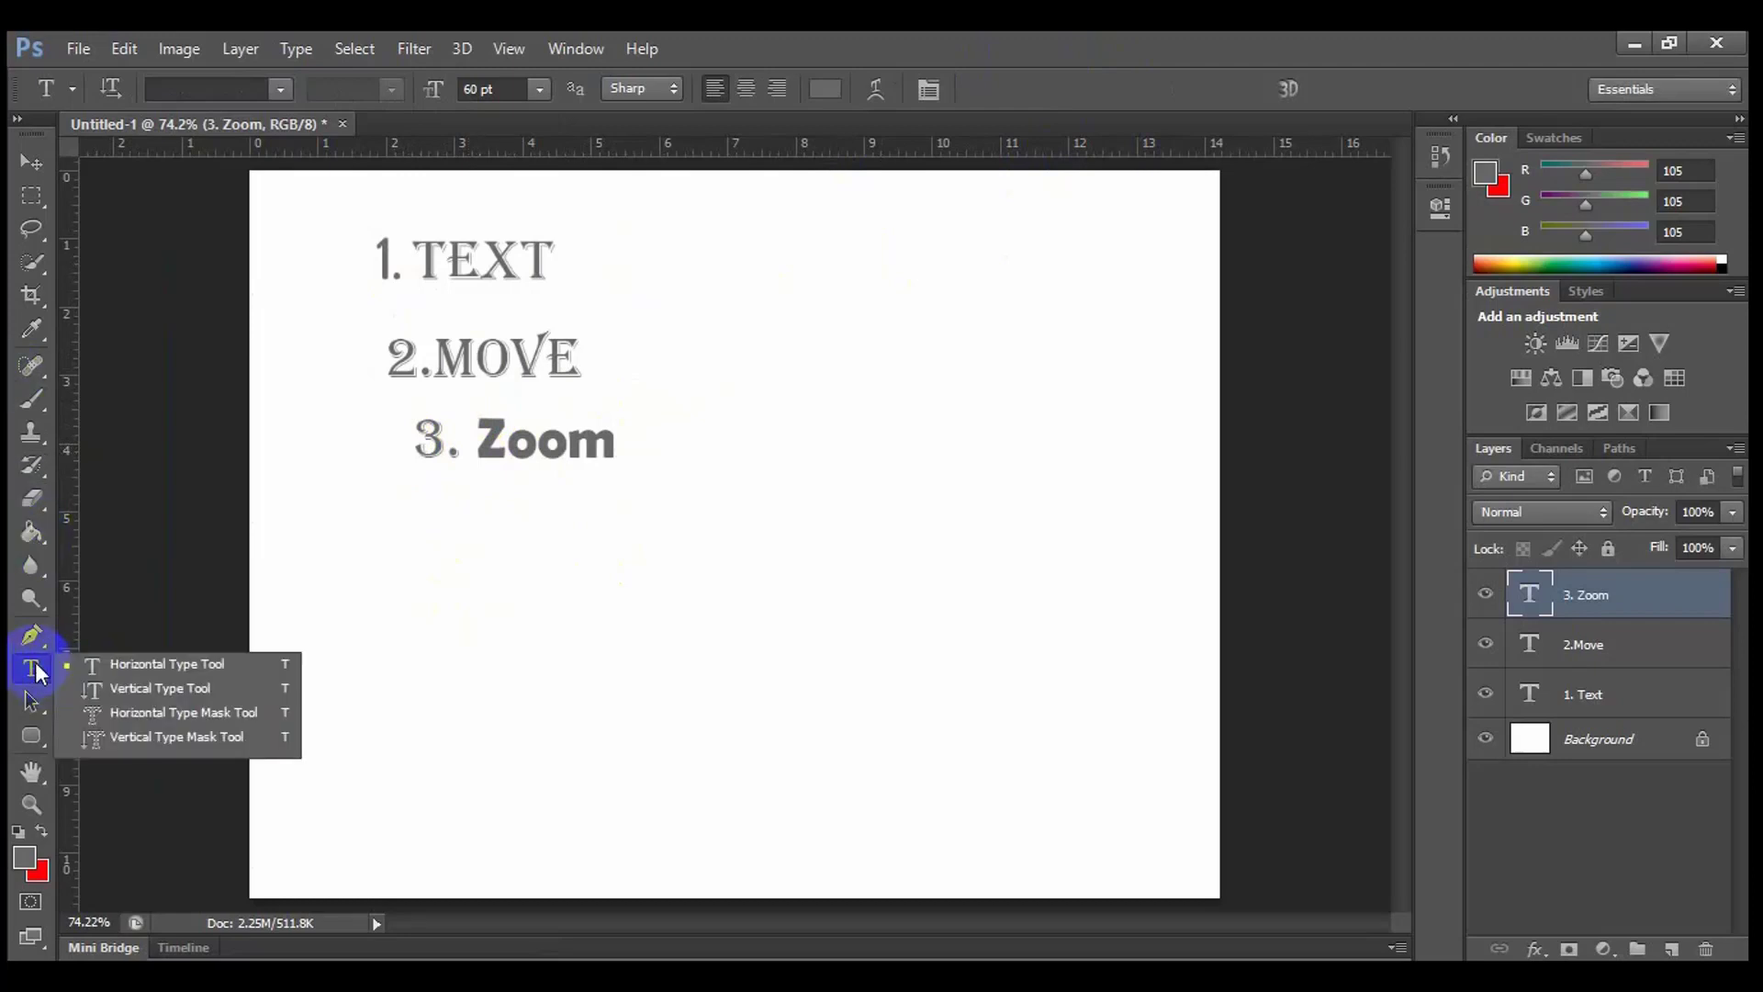
{"action": "left_click", "coordinate": [35, 670]}
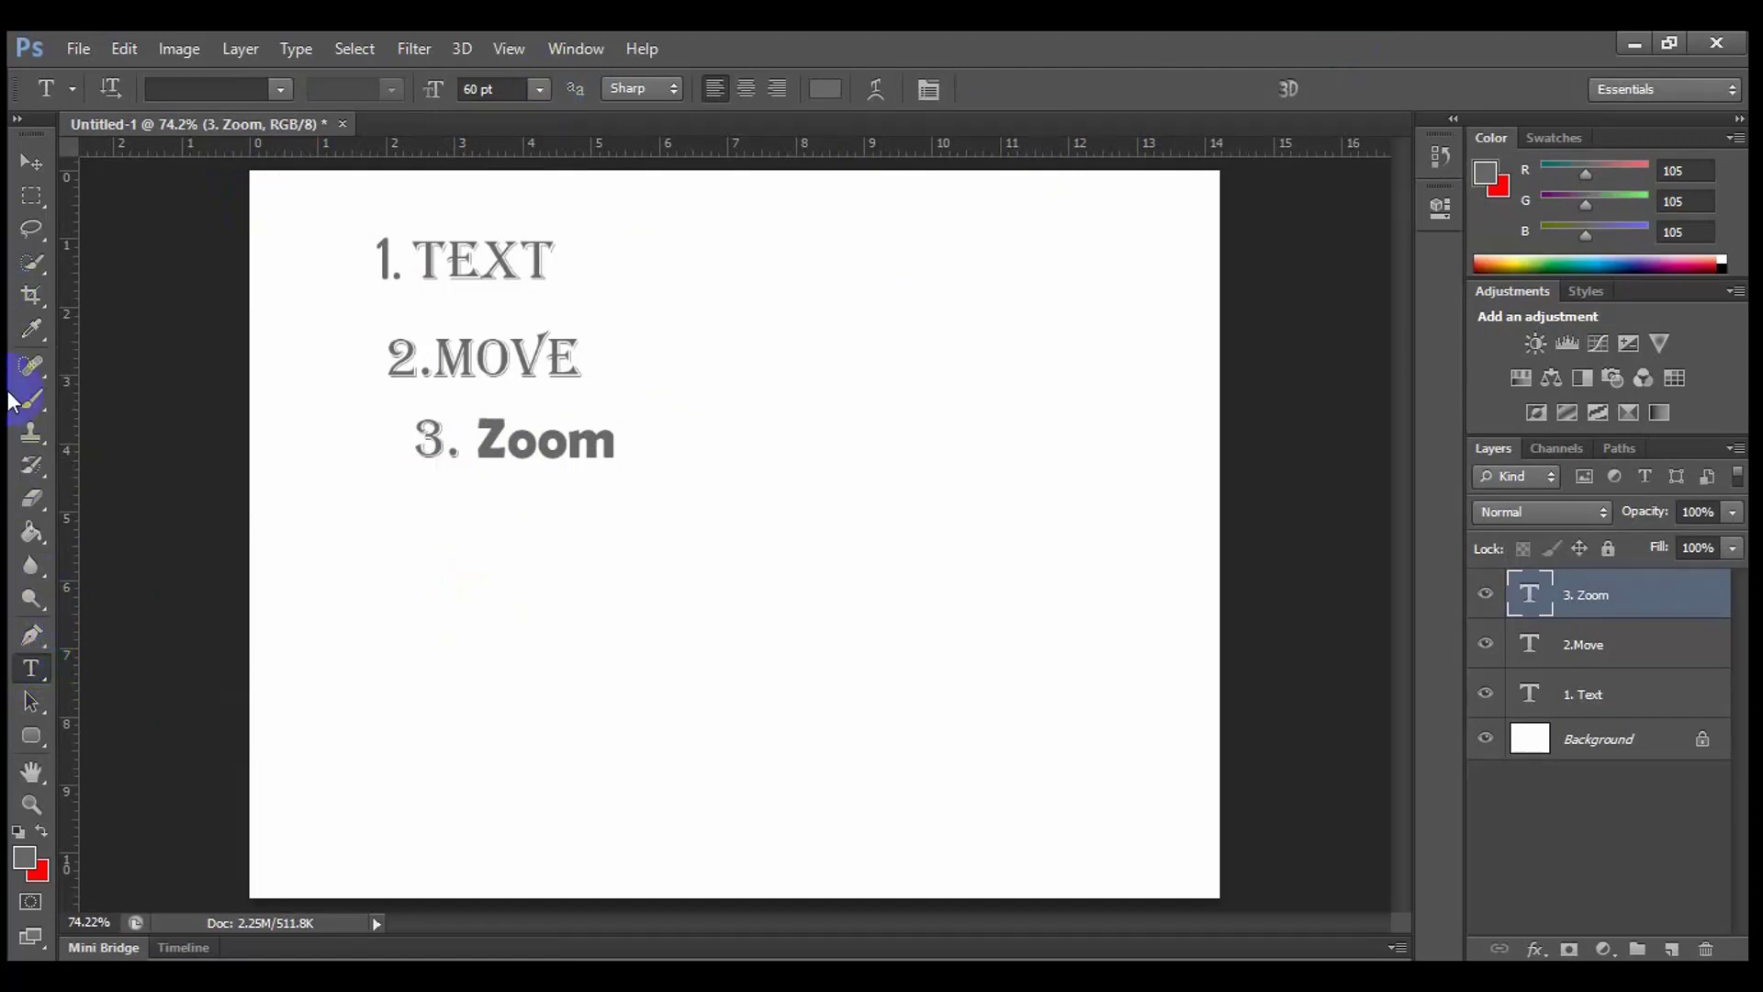
{"action": "left_click", "coordinate": [32, 295]}
{"action": "left_click", "coordinate": [25, 338]}
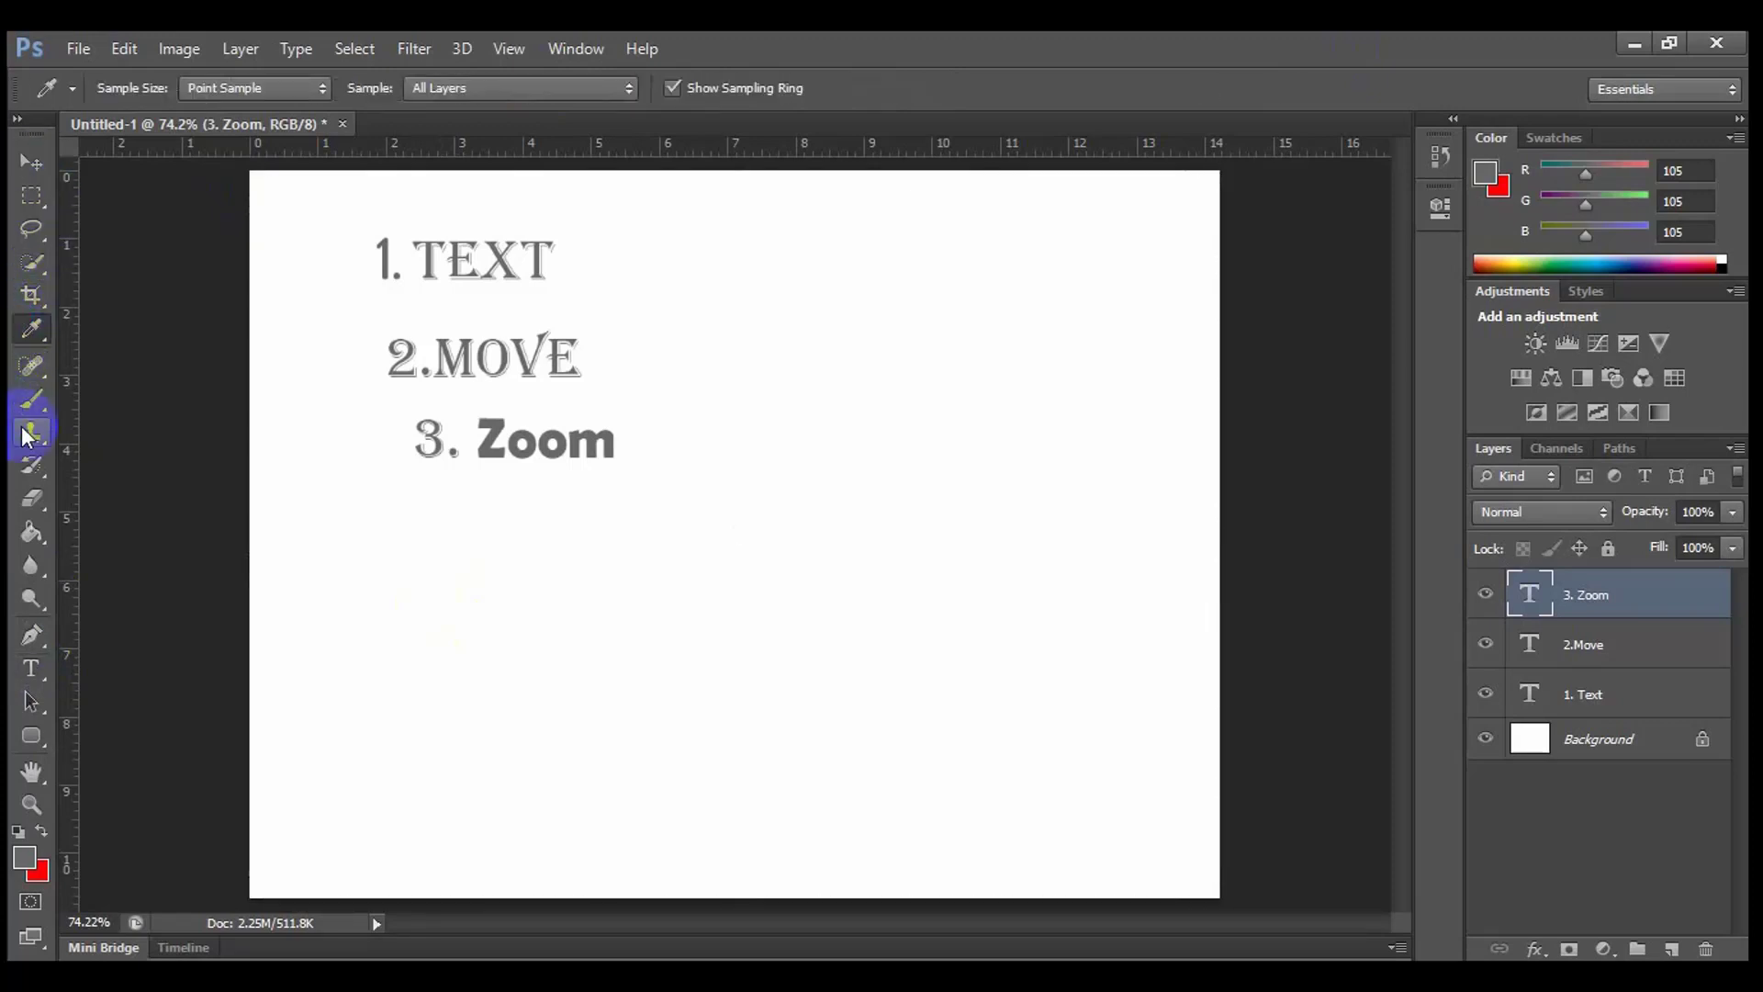
{"action": "left_click", "coordinate": [28, 503]}
{"action": "right_click", "coordinate": [27, 503]}
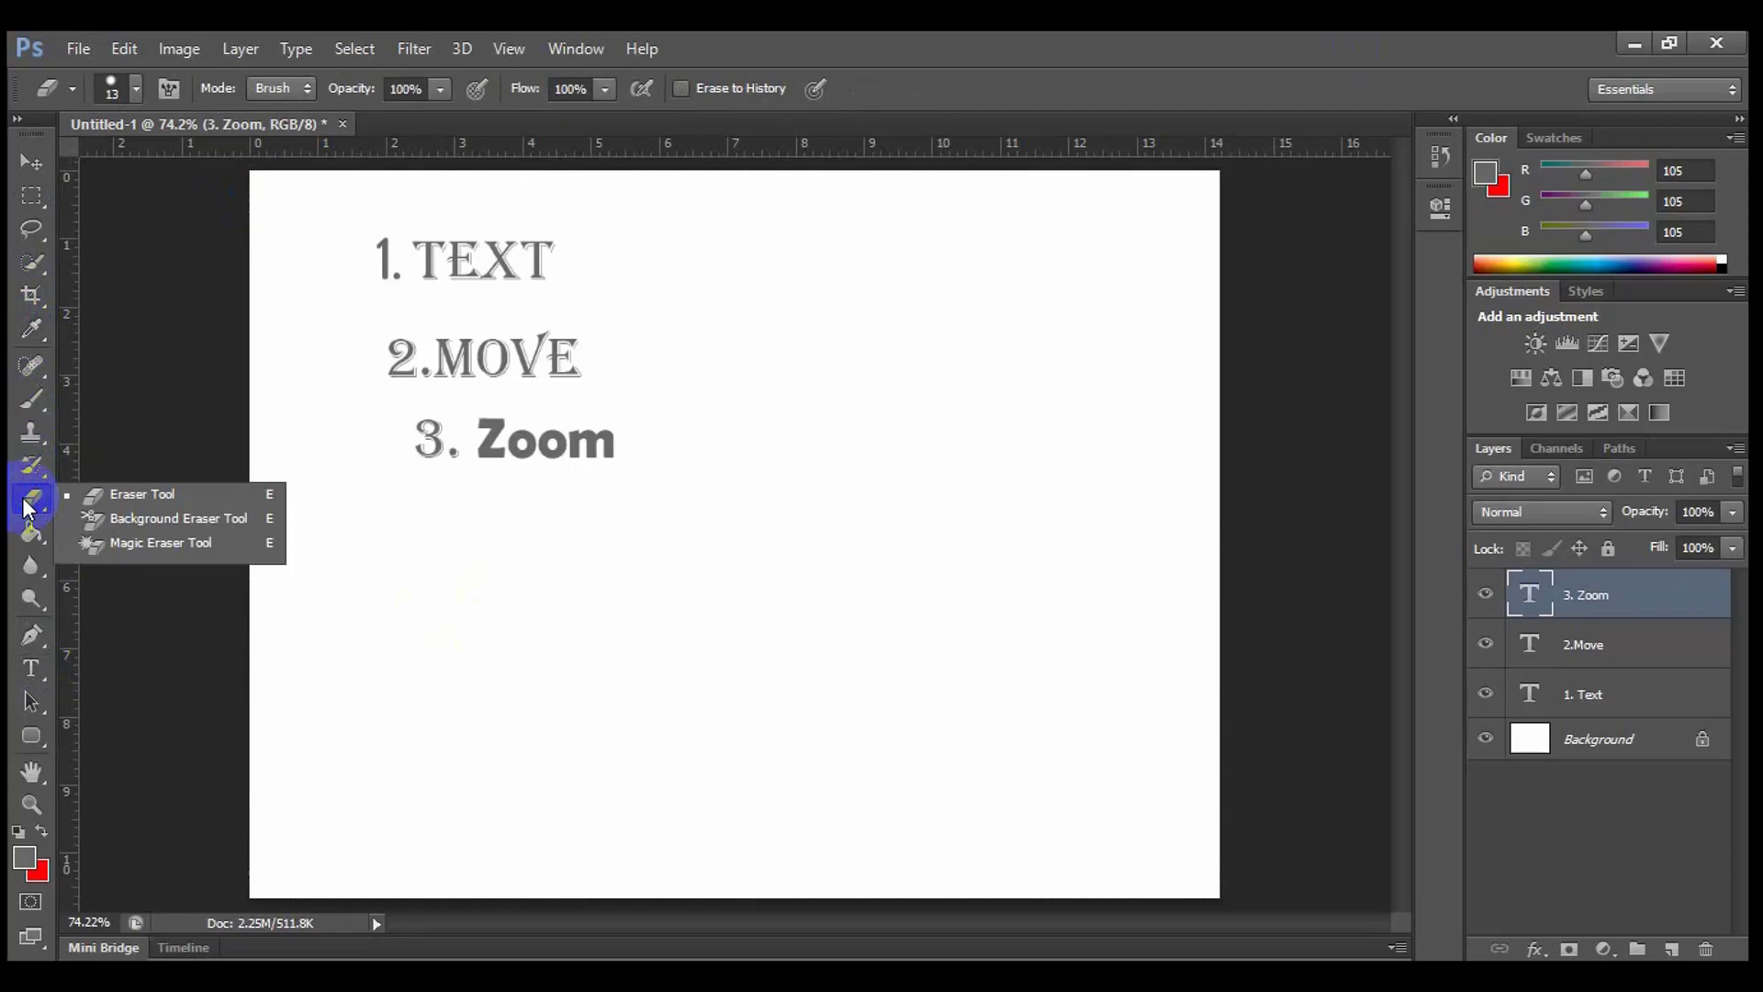
{"action": "left_click", "coordinate": [35, 539]}
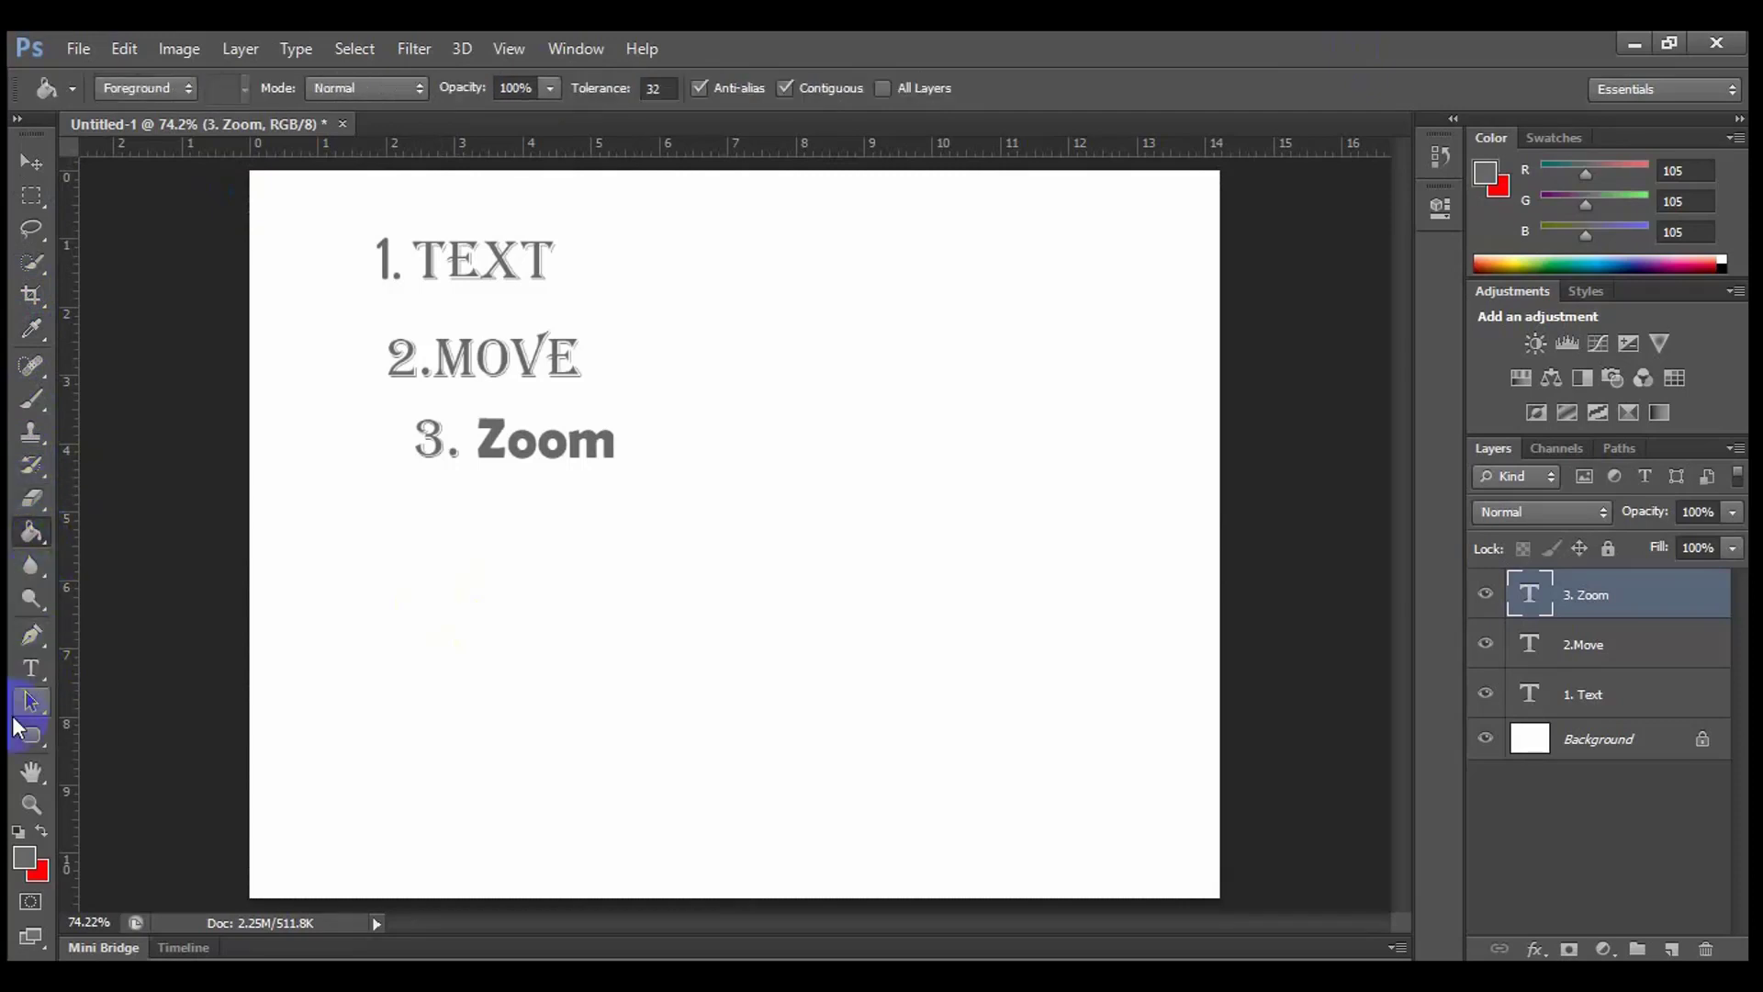
{"action": "left_click", "coordinate": [30, 732]}
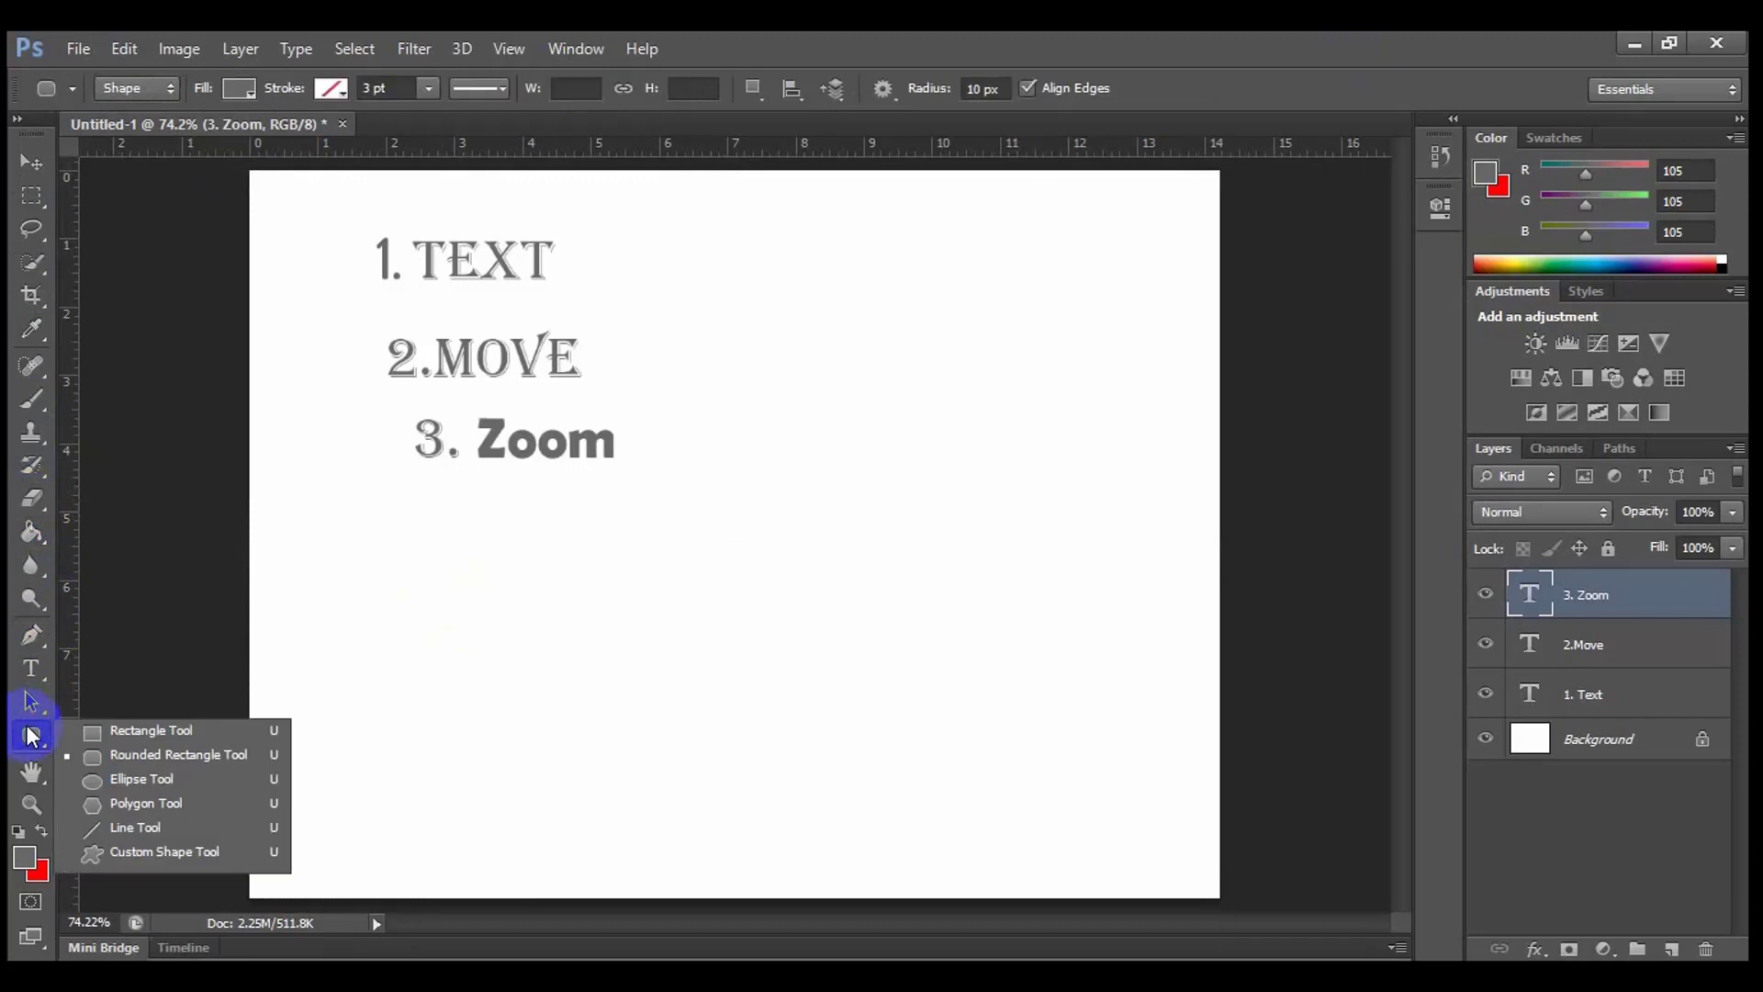
{"action": "left_click", "coordinate": [346, 440]}
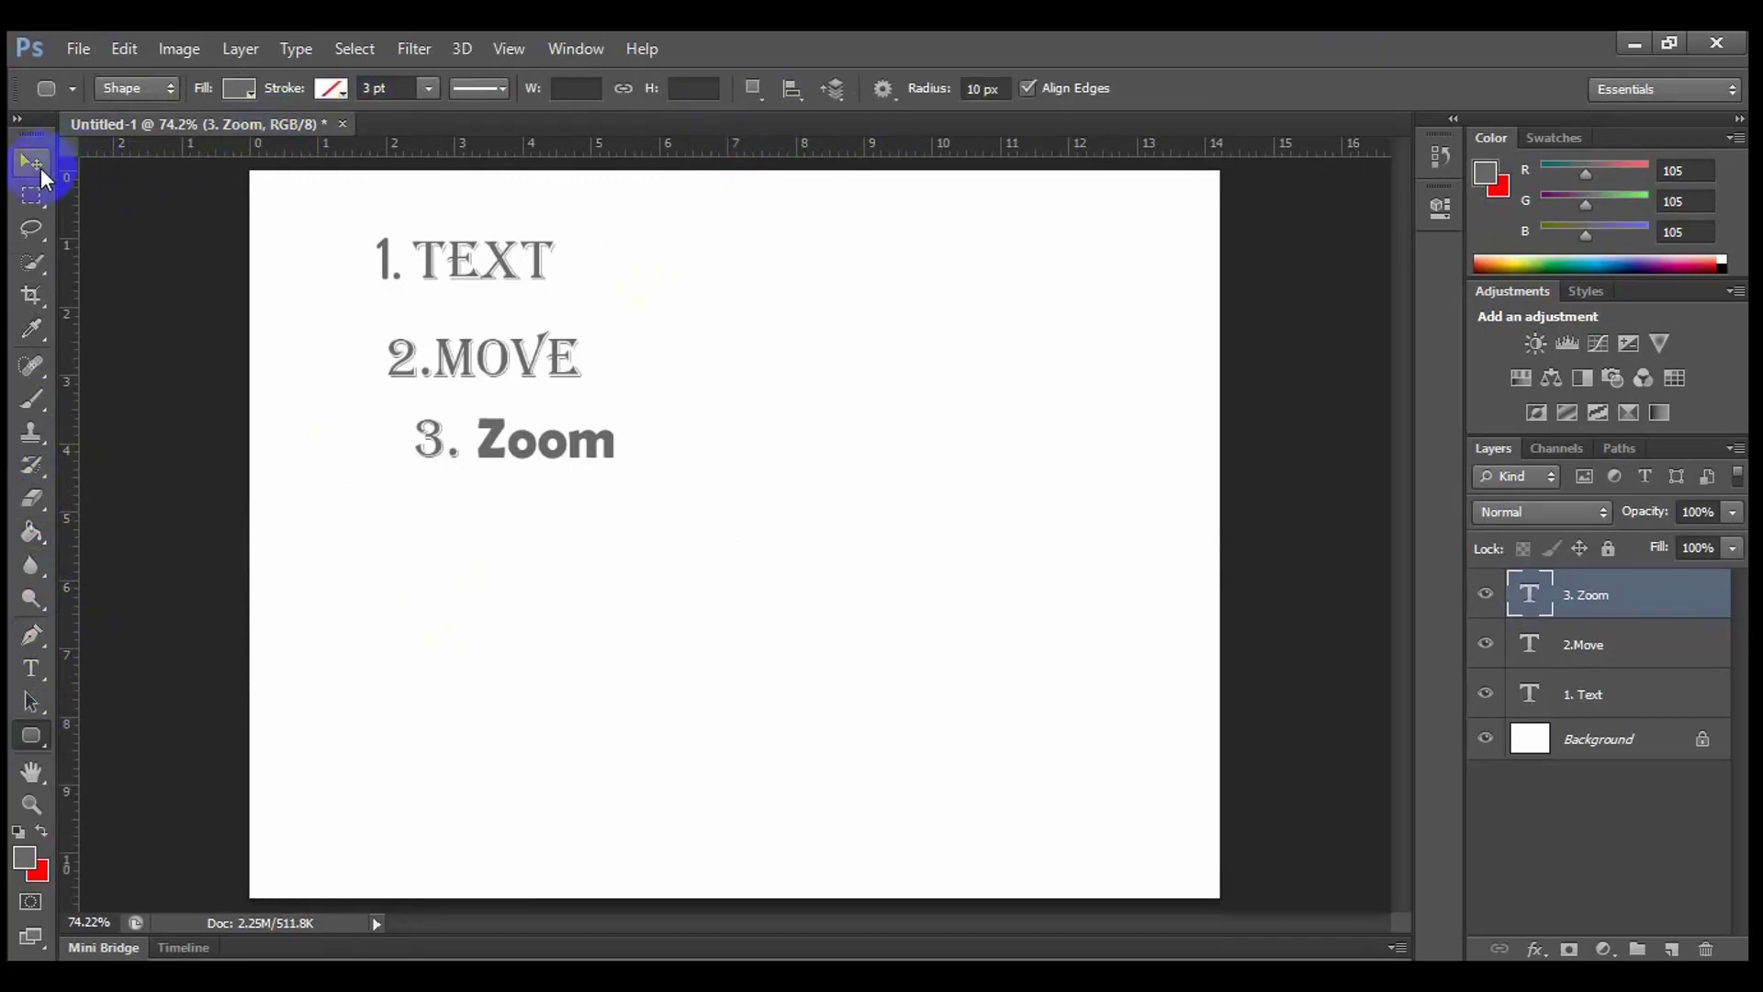
{"action": "left_click", "coordinate": [37, 166]}
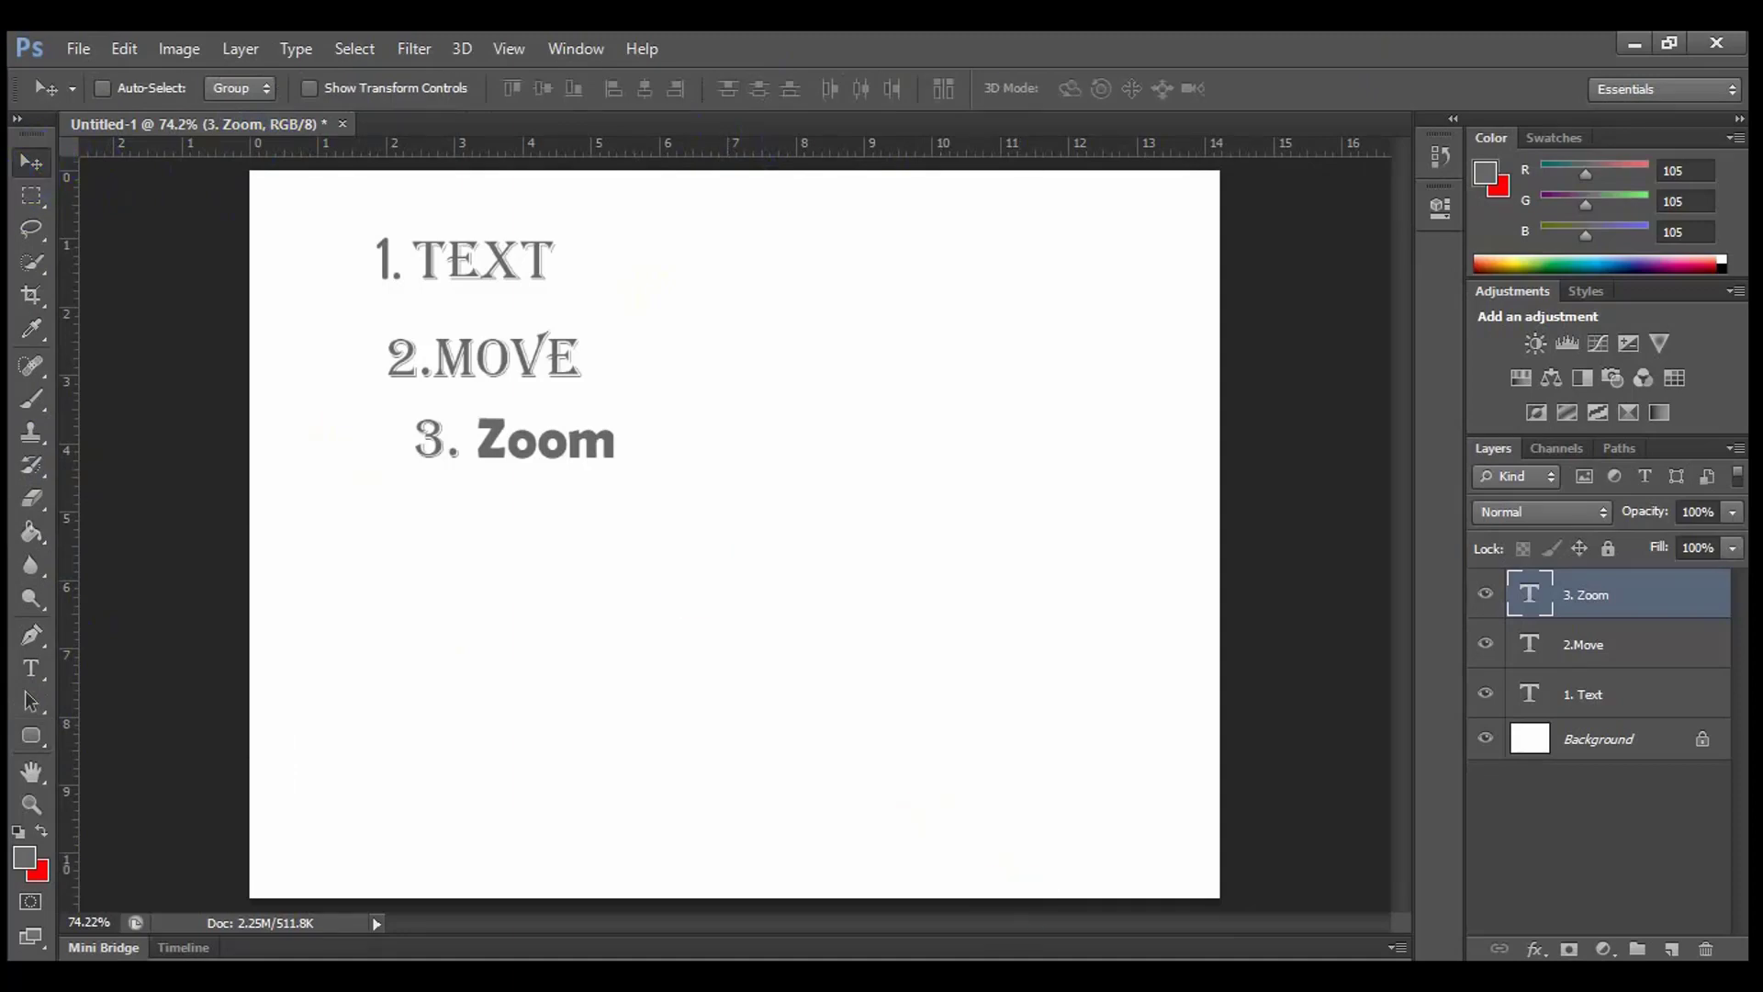